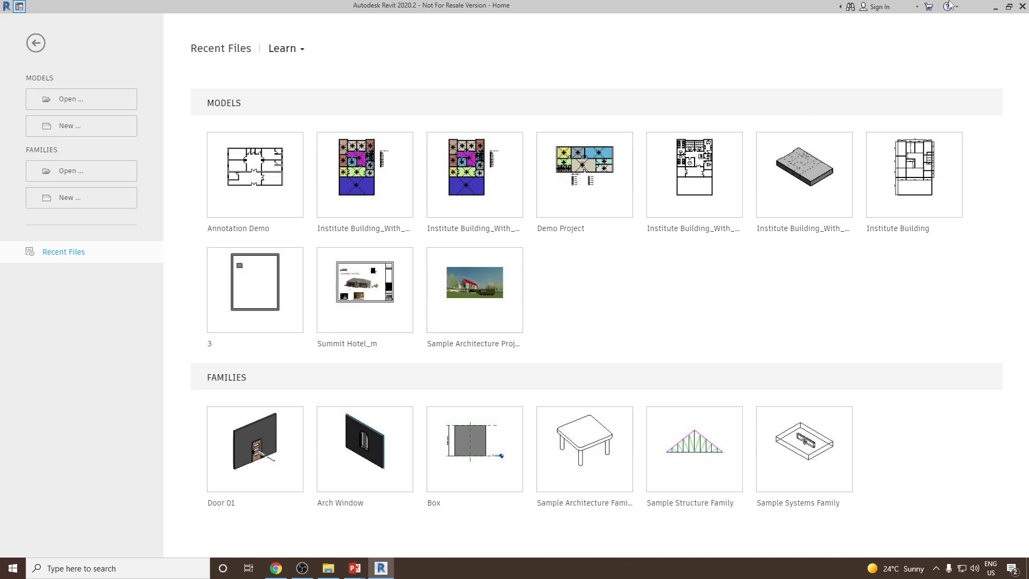
Step: Open the project file Annotation Demo.rvt from the Demo folder
click(89, 108)
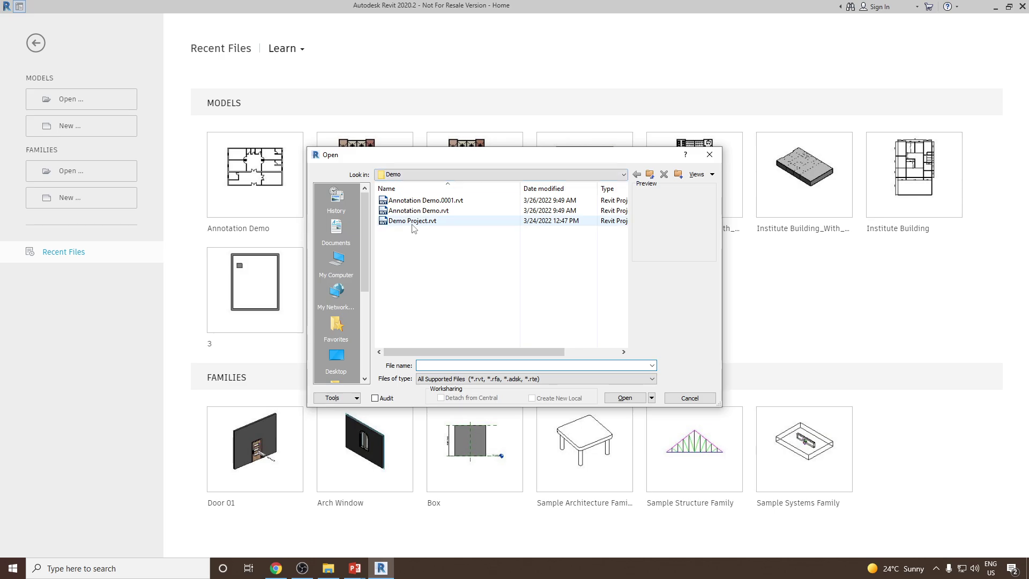
click(405, 211)
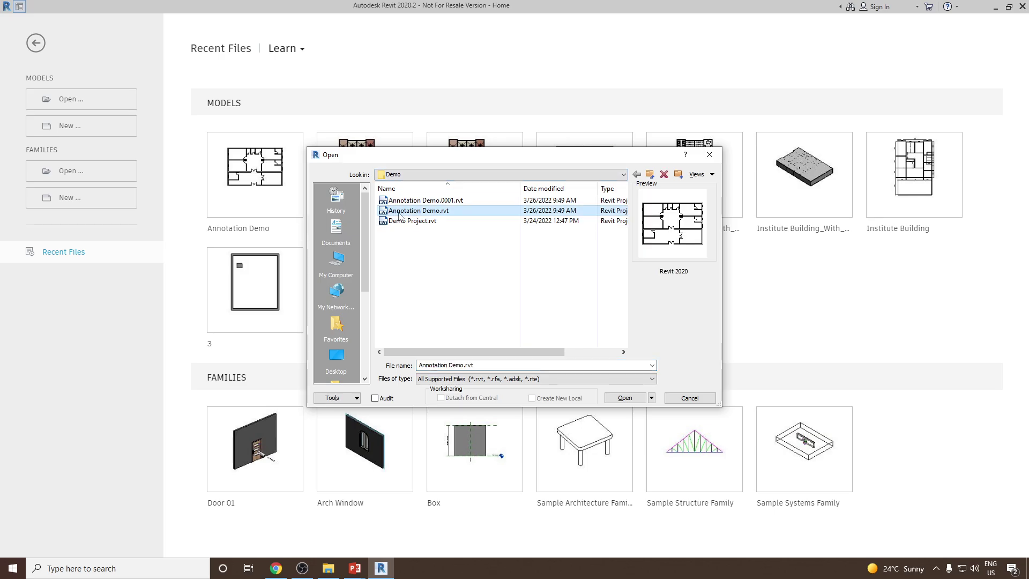
click(625, 397)
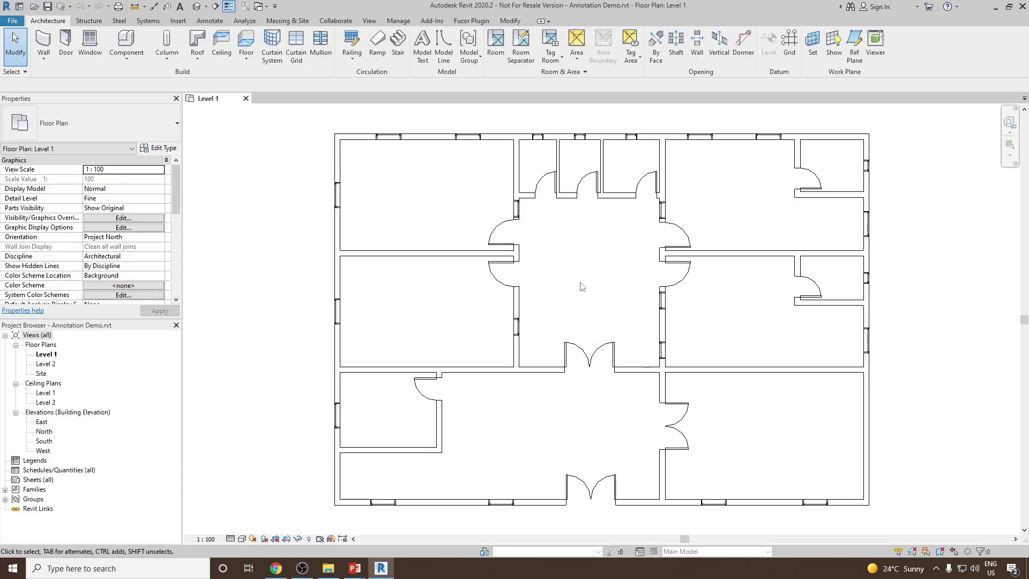
Step: Inspect the entrance double door, the inner double door and the single door of the first small upper room
scroll(533, 185, down, 2)
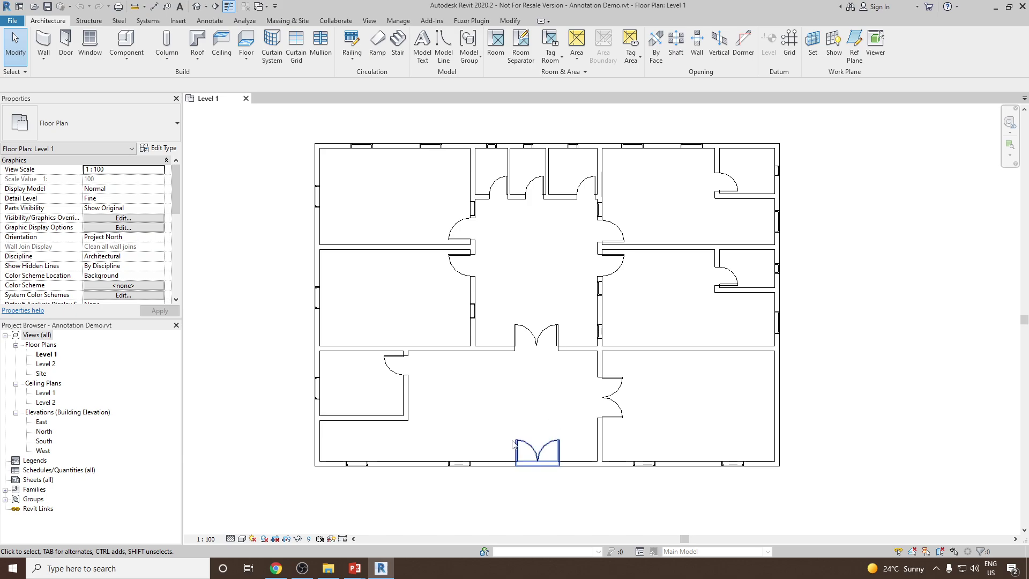
click(531, 450)
click(536, 335)
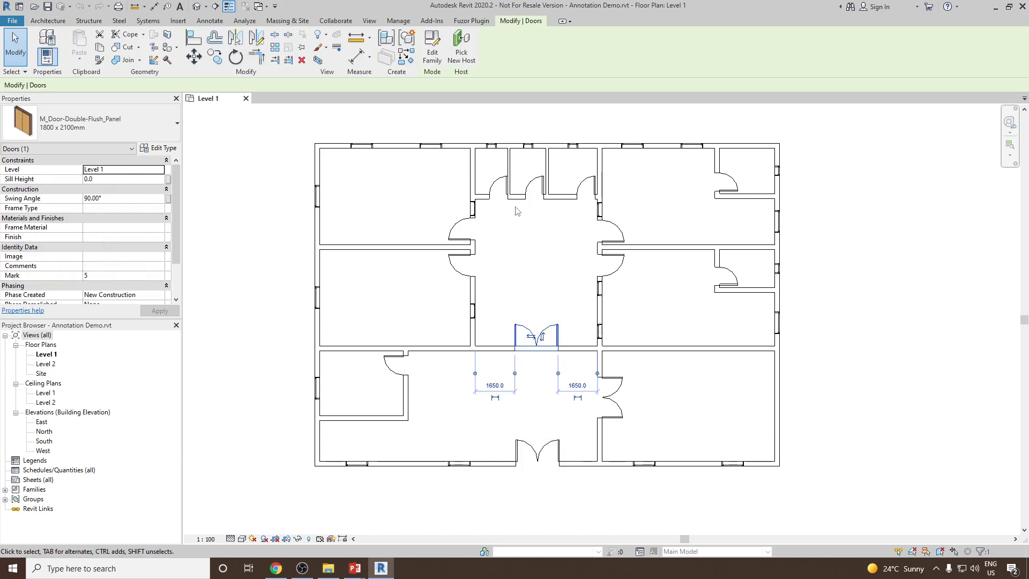
click(497, 187)
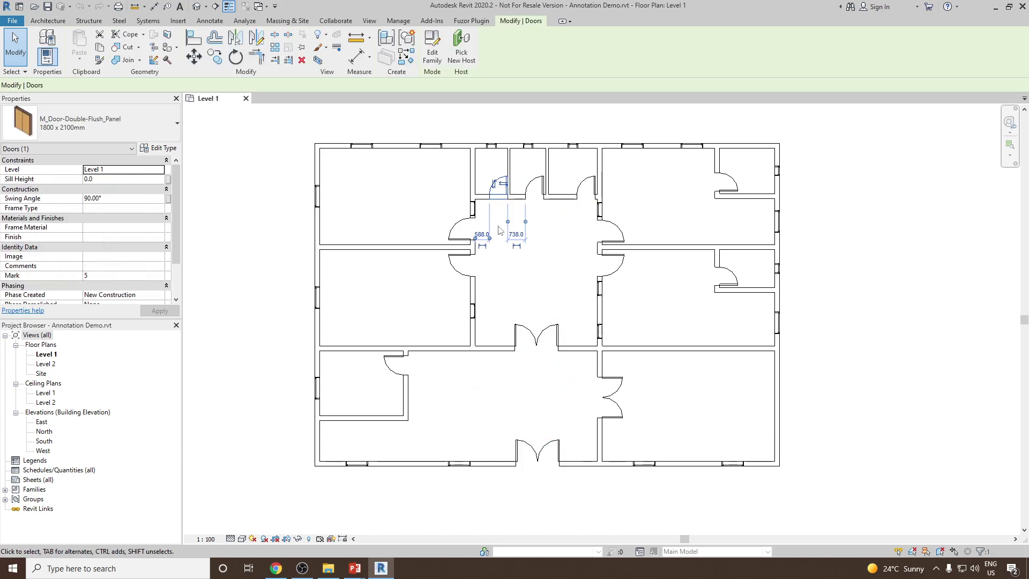
click(465, 360)
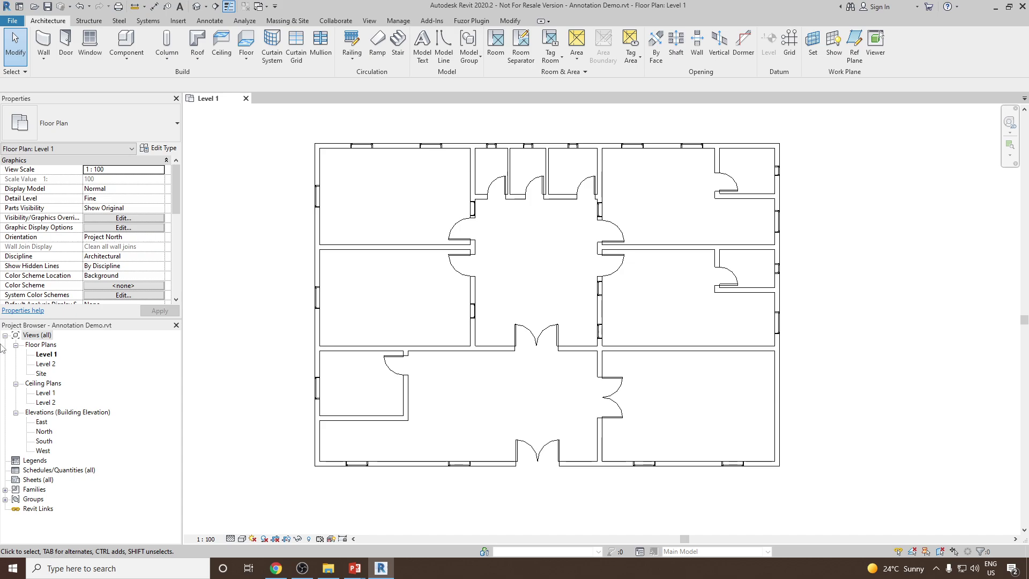
Step: Duplicate the Level 1 floor plan with detailing
right_click(52, 357)
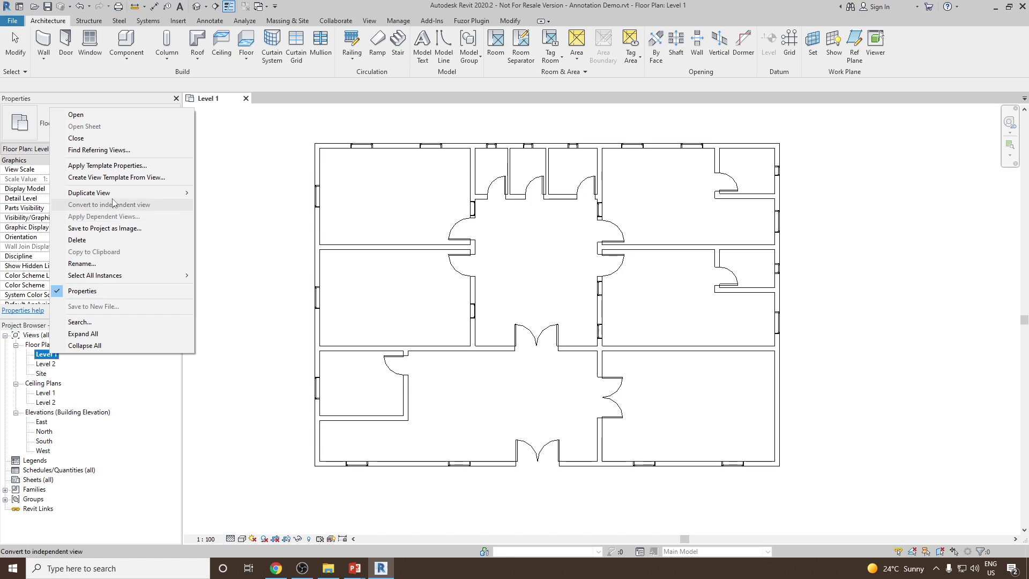
mouse_move(131, 194)
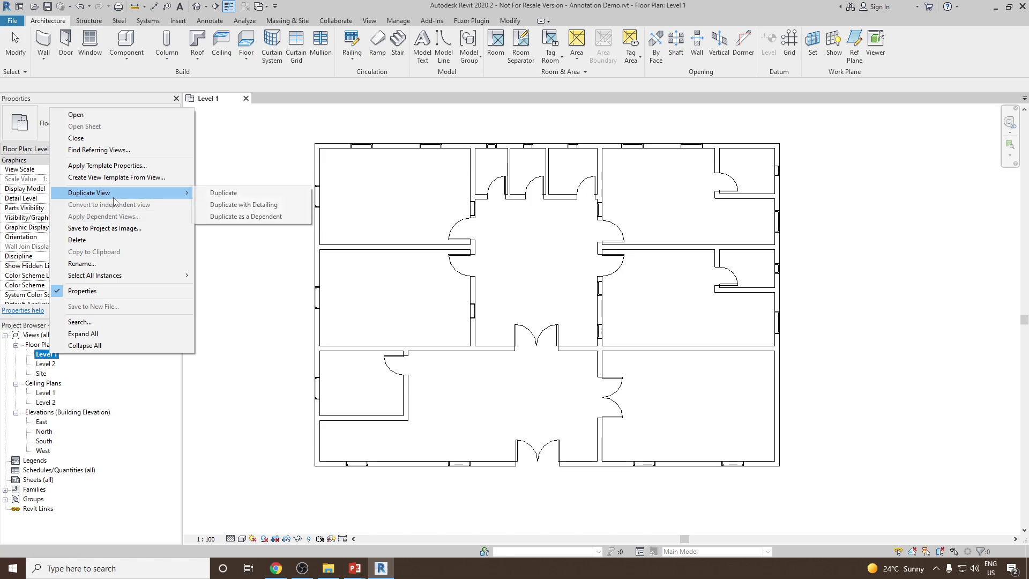
click(232, 207)
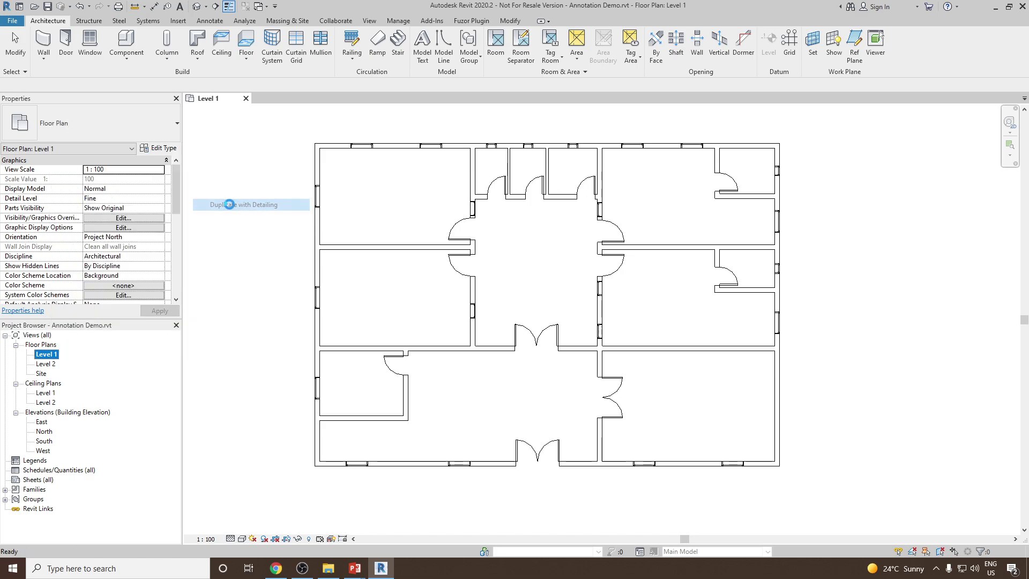
Step: Rename the duplicated floor plan view as Level 1 with TAG
right_click(70, 364)
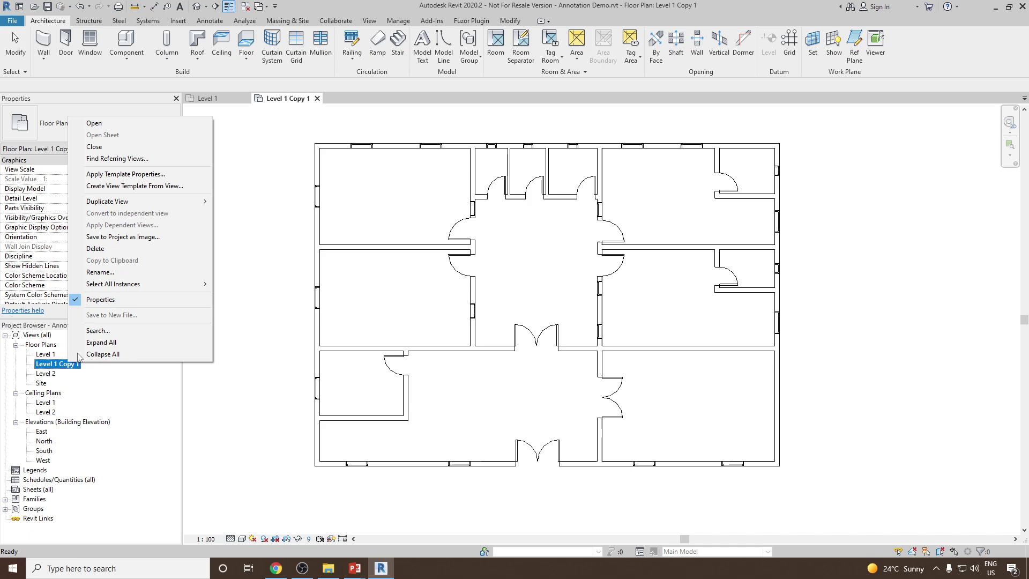
click(100, 272)
drag(78, 364, 66, 366)
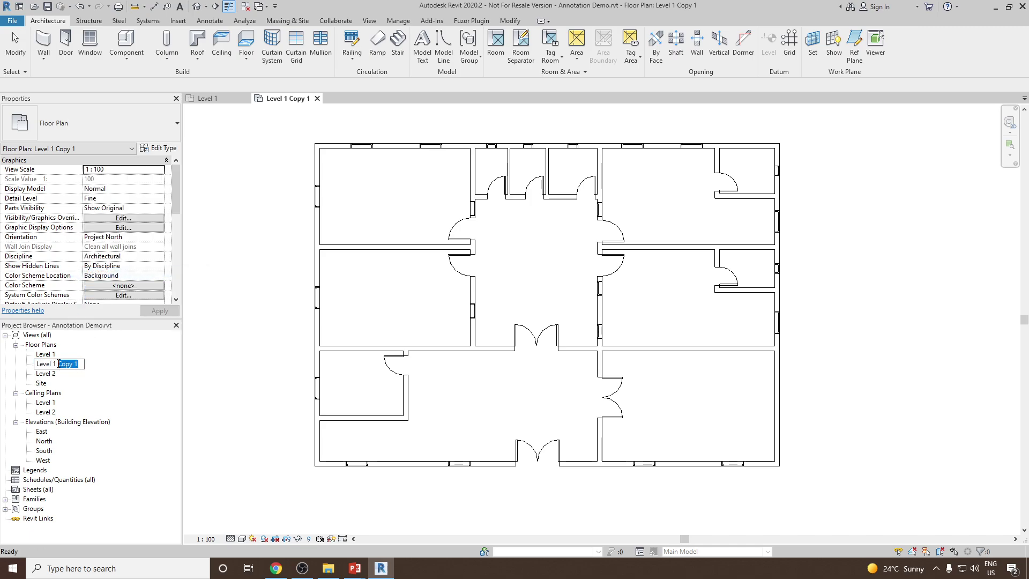
text(with ta)
key(Return)
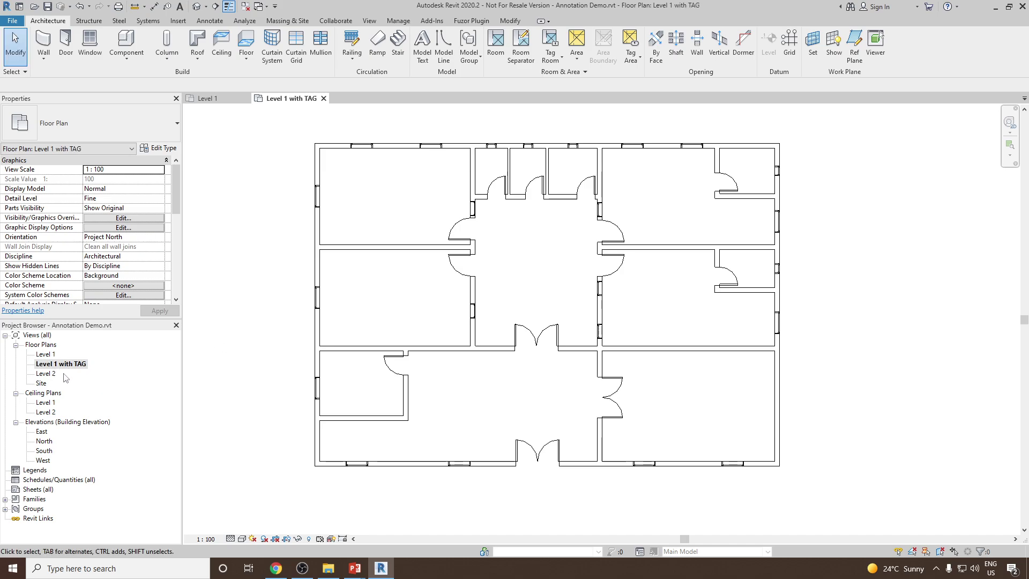
Step: Tag by category, with leaders, the upper-left room's door, the three small upper rooms' doors, the lower-left room's door and both central double doors
key(z)
key(f)
middle_drag(566, 273, 537, 276)
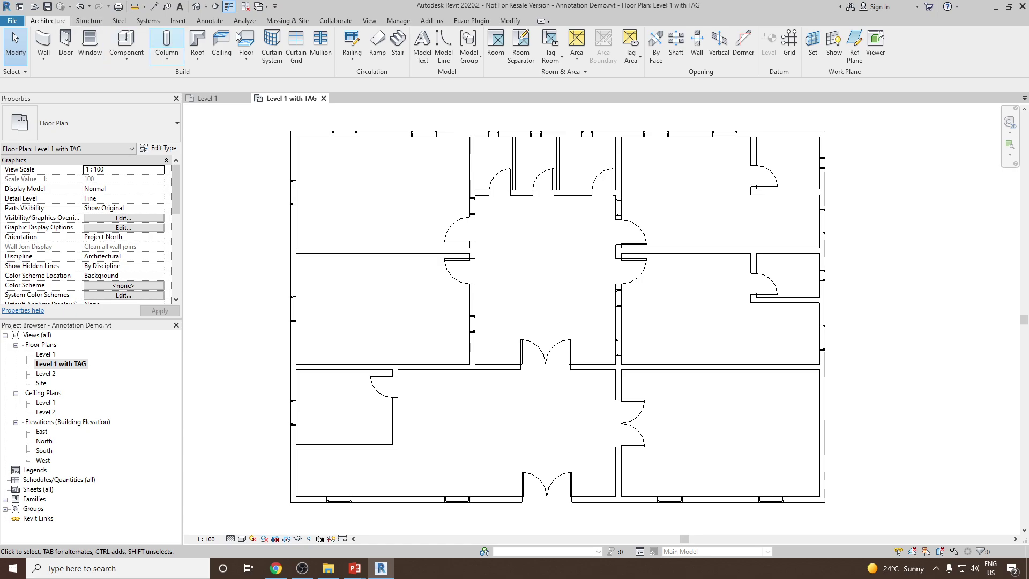
click(211, 21)
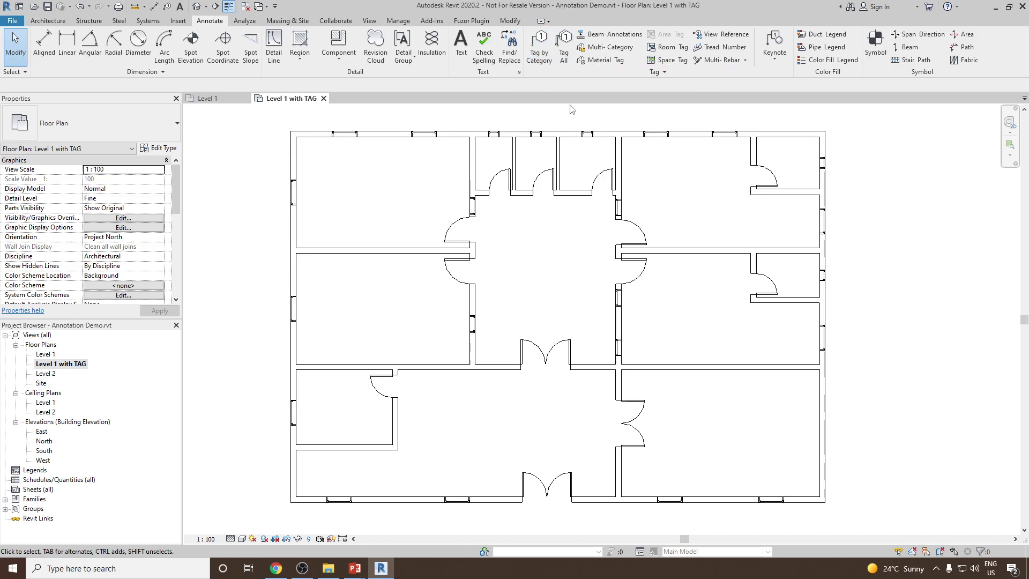
click(533, 63)
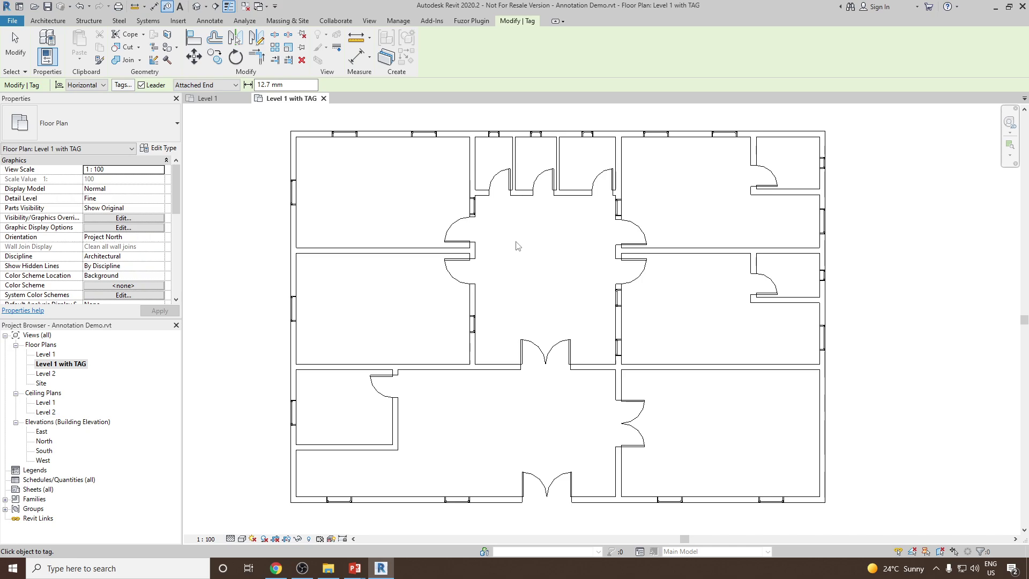
click(472, 231)
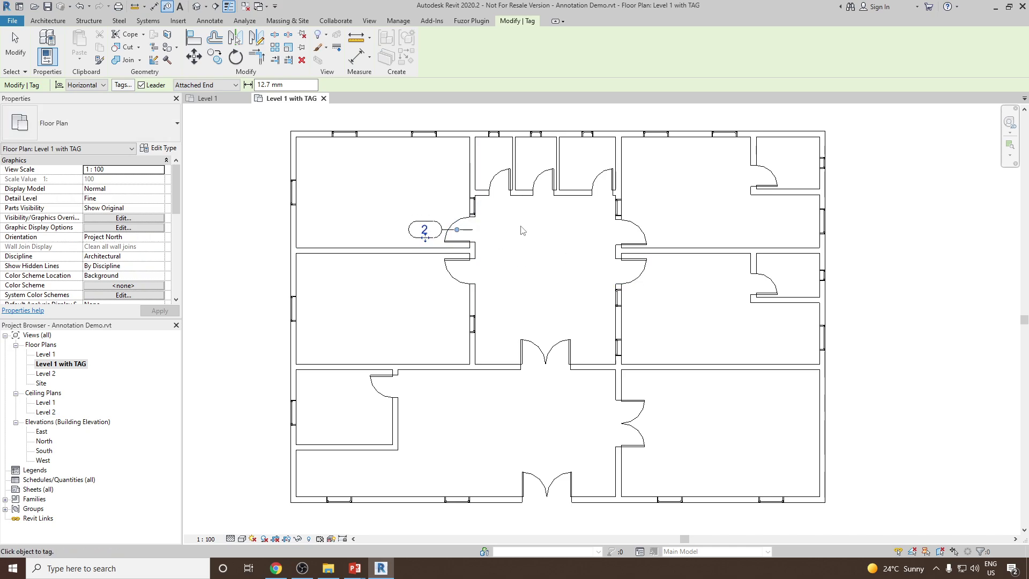
click(504, 194)
click(538, 191)
click(607, 182)
click(387, 384)
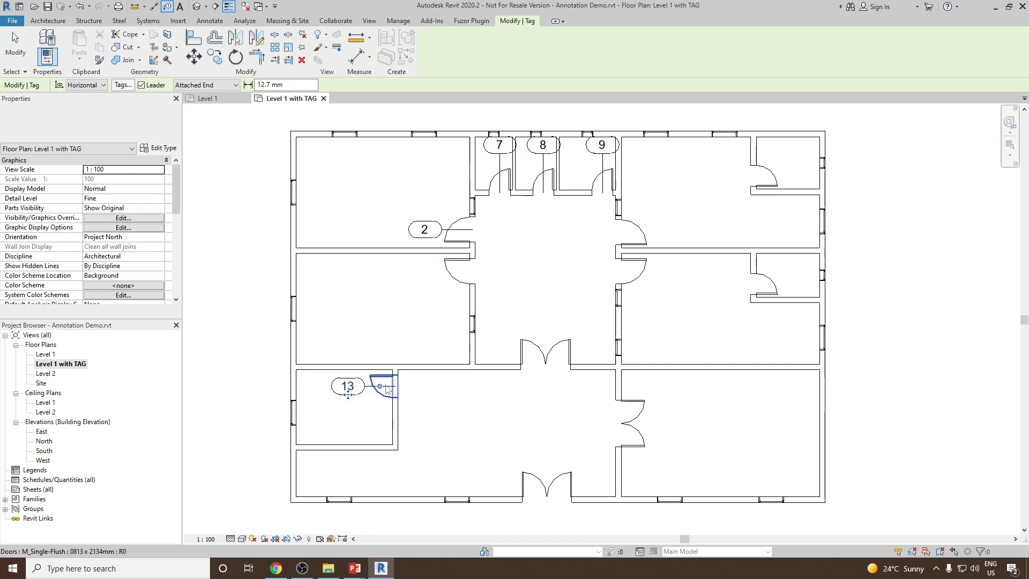
click(544, 347)
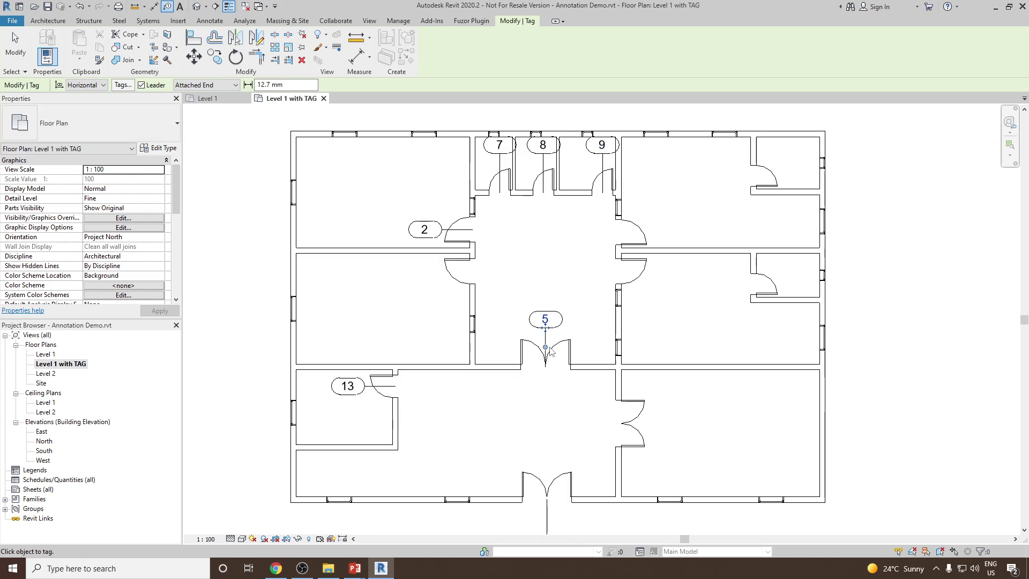
Step: Tag the remaining doors with leaders: the five on the plan's right side and the middle-left room's door, and end tagging
scroll(544, 347, down, 2)
click(717, 273)
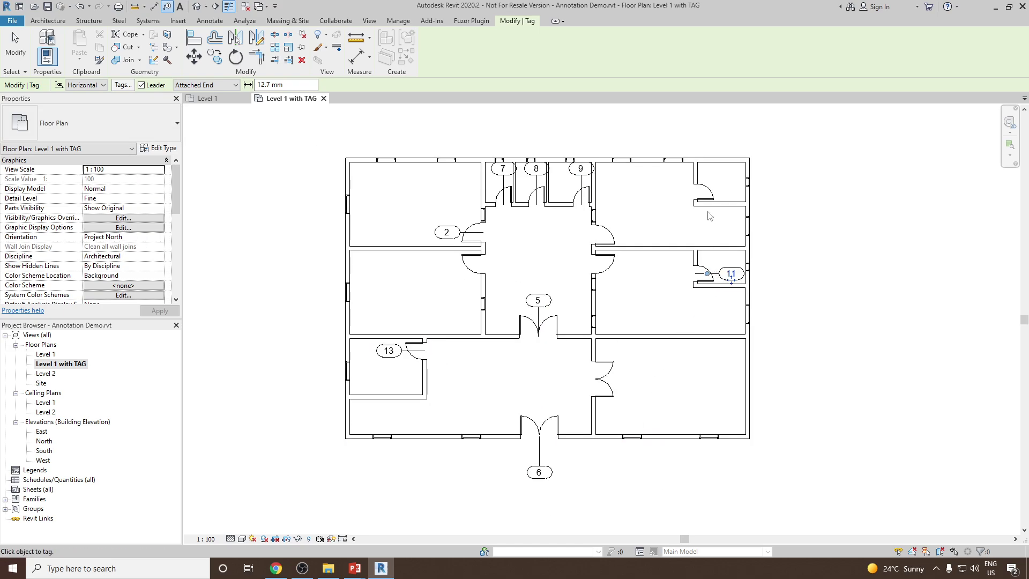
click(711, 194)
click(611, 238)
click(615, 266)
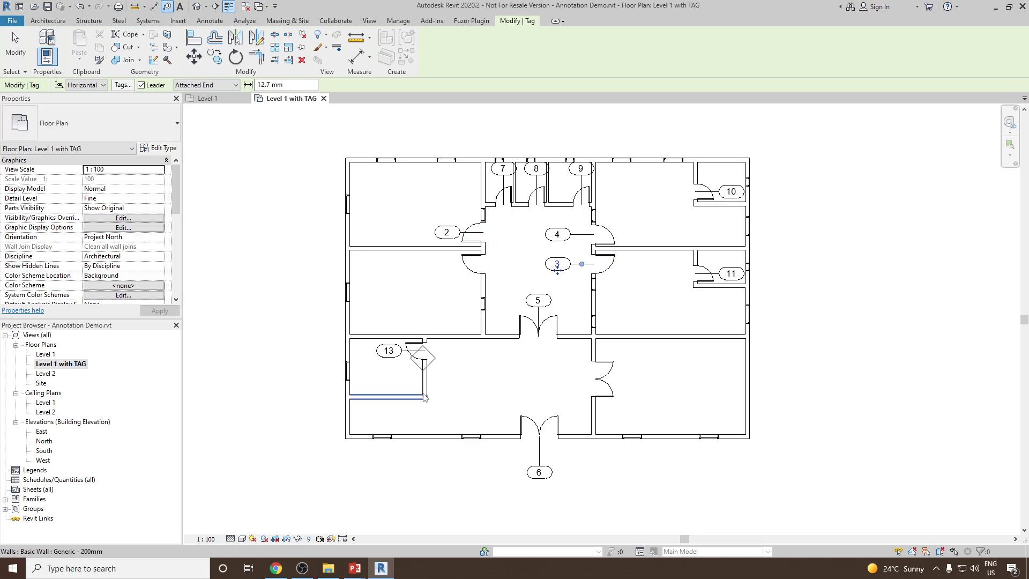
scroll(423, 392, up, 1)
click(632, 376)
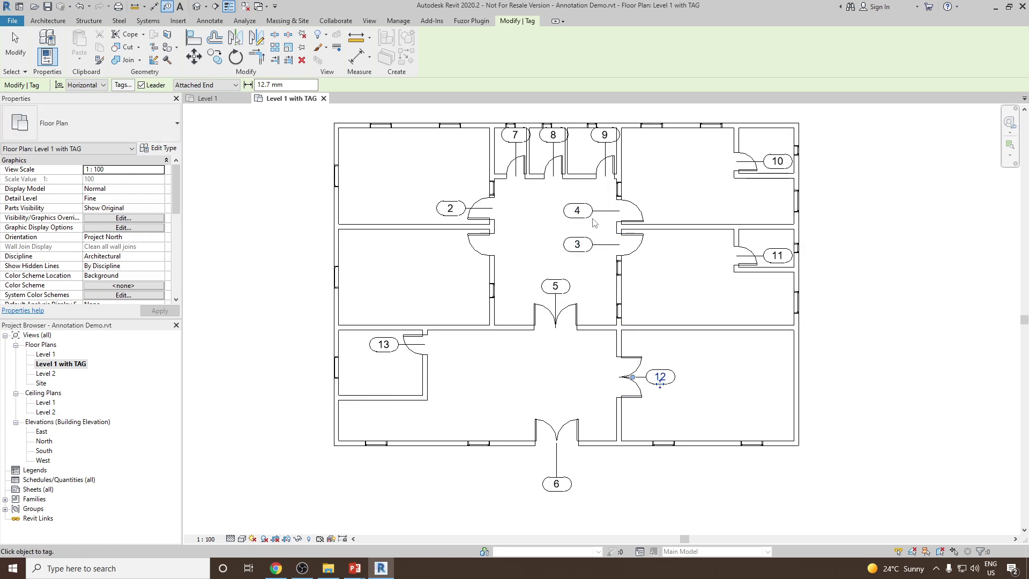
click(483, 250)
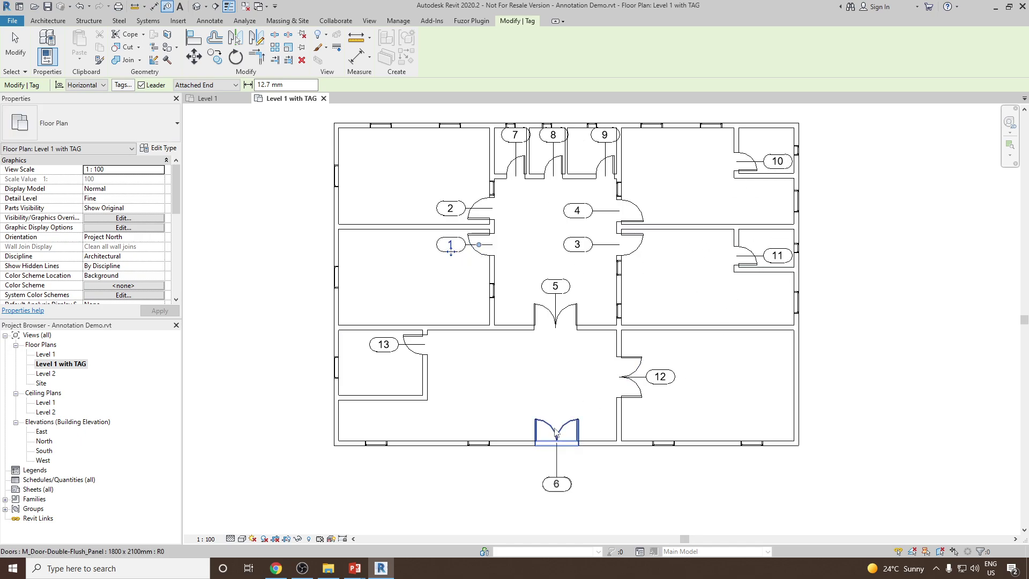
right_click(292, 198)
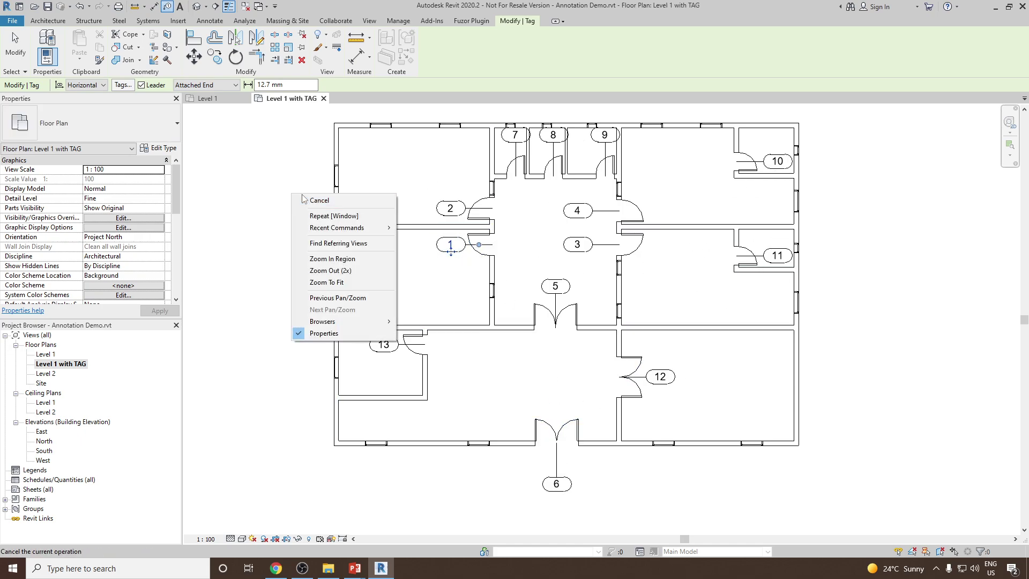
click(308, 201)
right_click(278, 181)
click(300, 186)
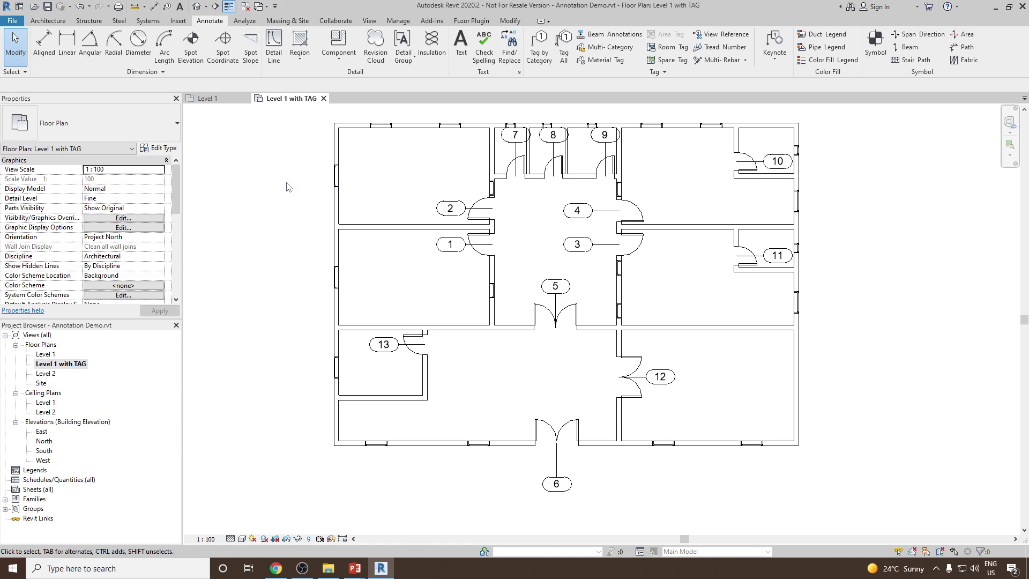
Step: Examine the Mark property of the doors tagged 1 and 2 to compare it with their tags
scroll(485, 295, down, 2)
scroll(536, 257, down, 1)
scroll(625, 291, up, 1)
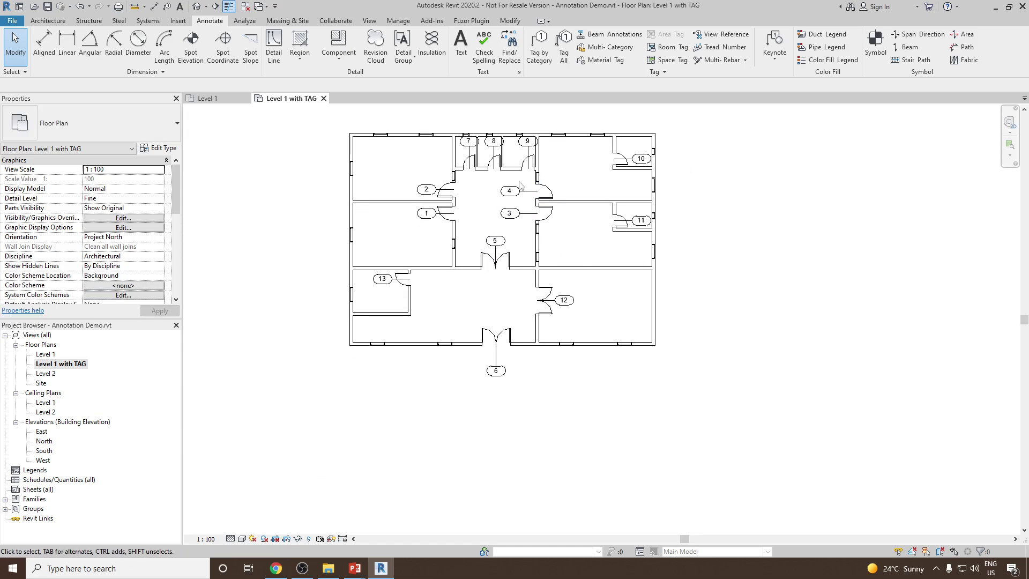
scroll(631, 286, up, 2)
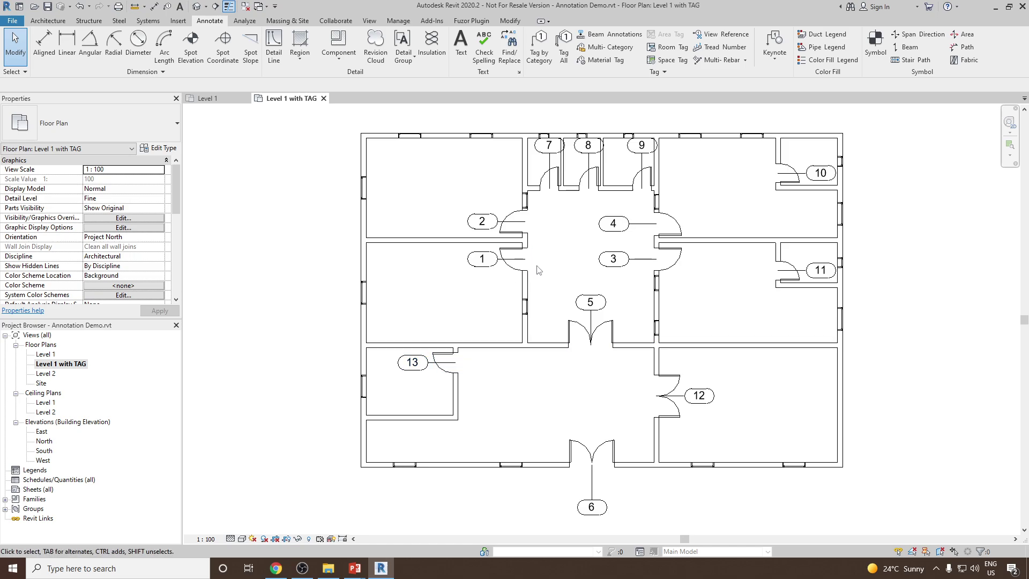
scroll(568, 275, up, 1)
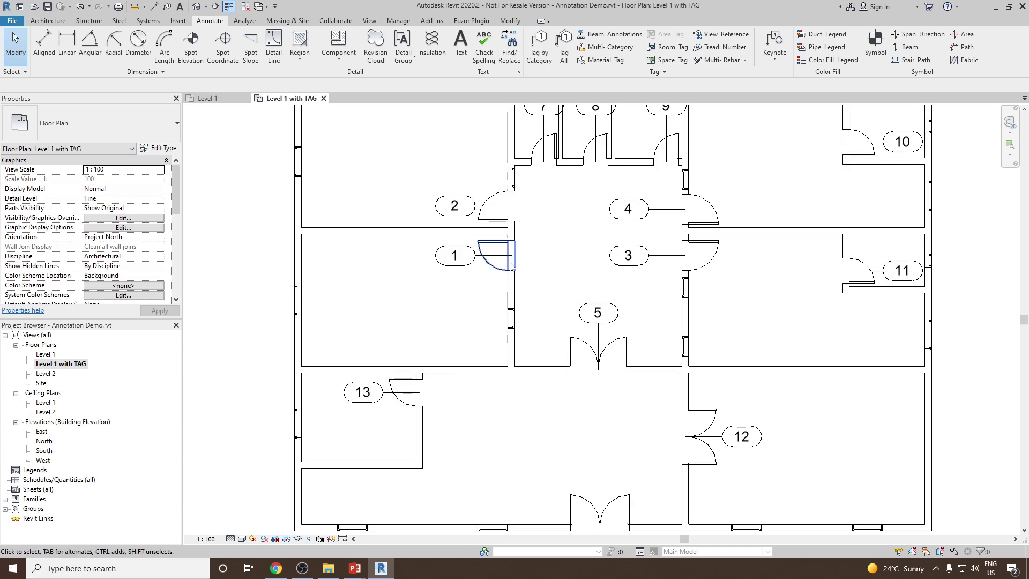
scroll(472, 281, up, 1)
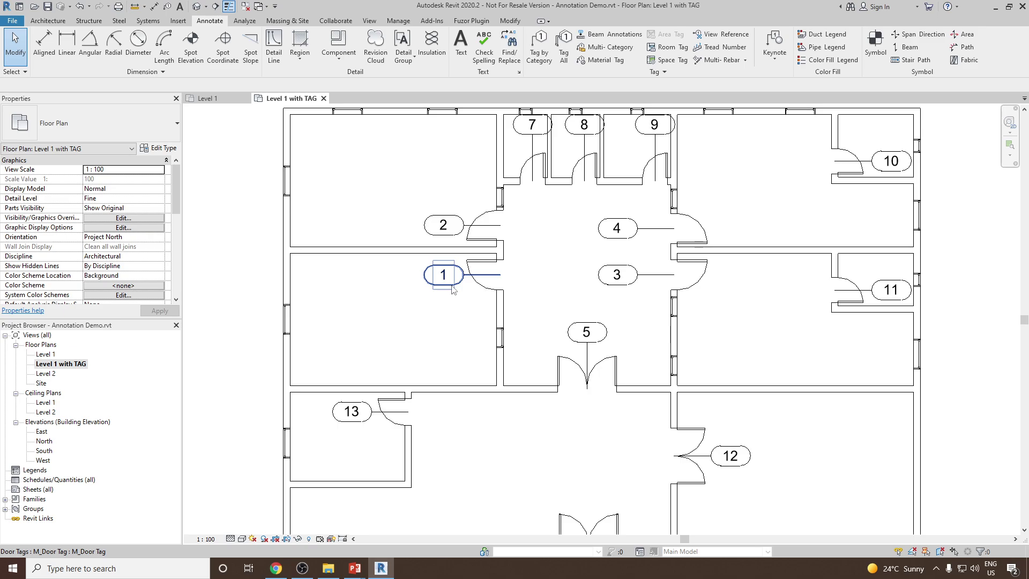
click(503, 292)
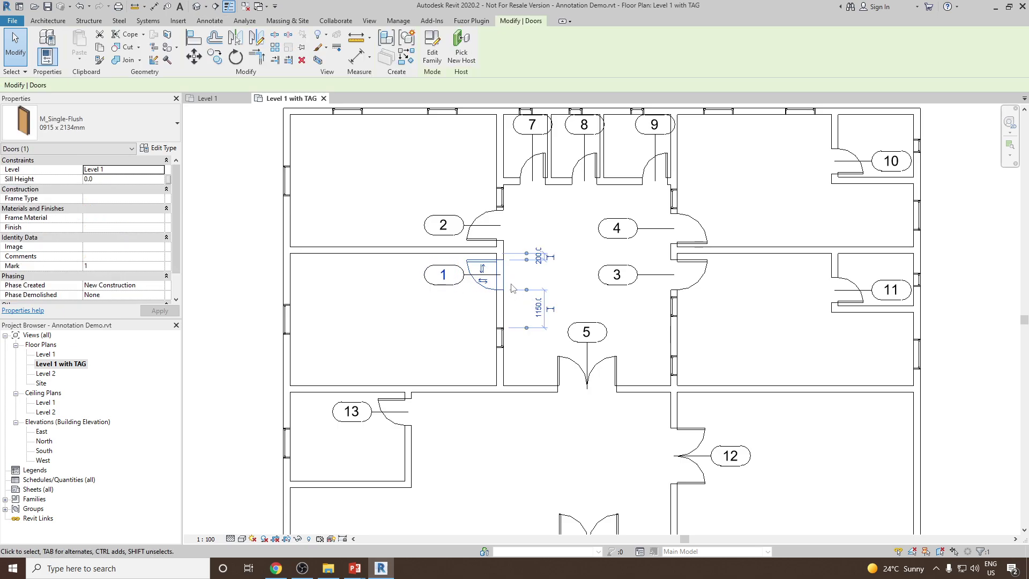
click(580, 288)
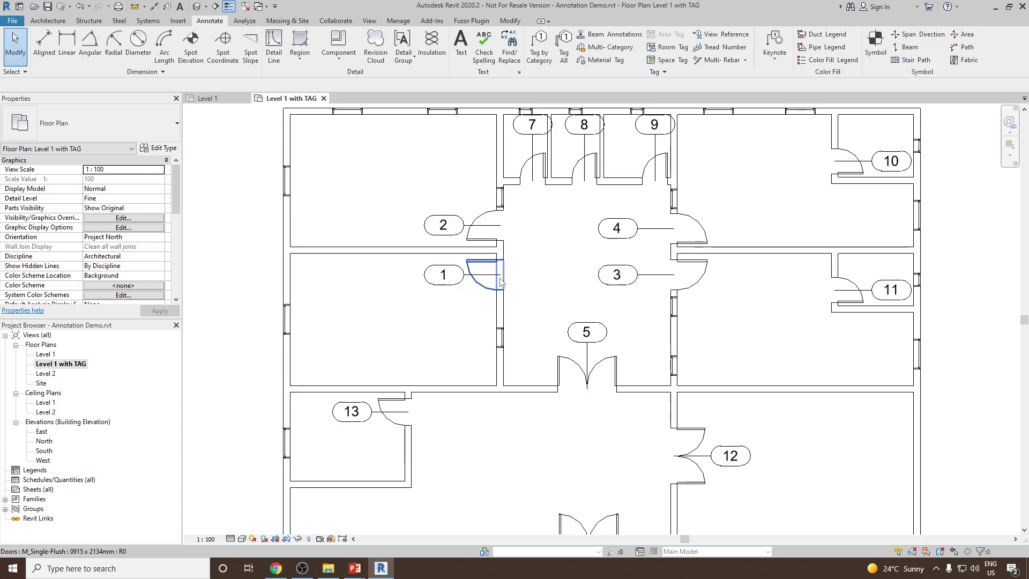
click(501, 282)
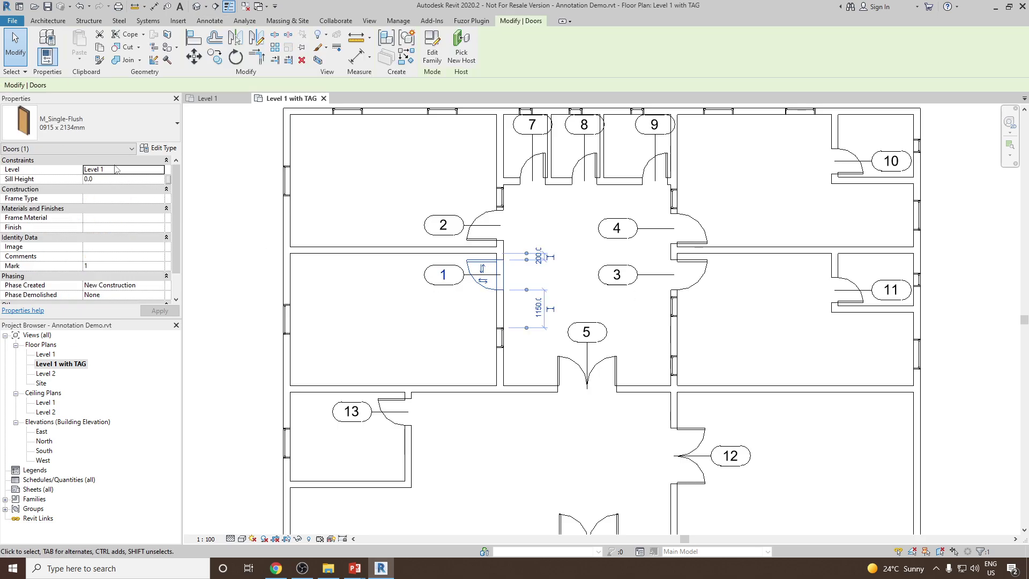
scroll(99, 182, down, 2)
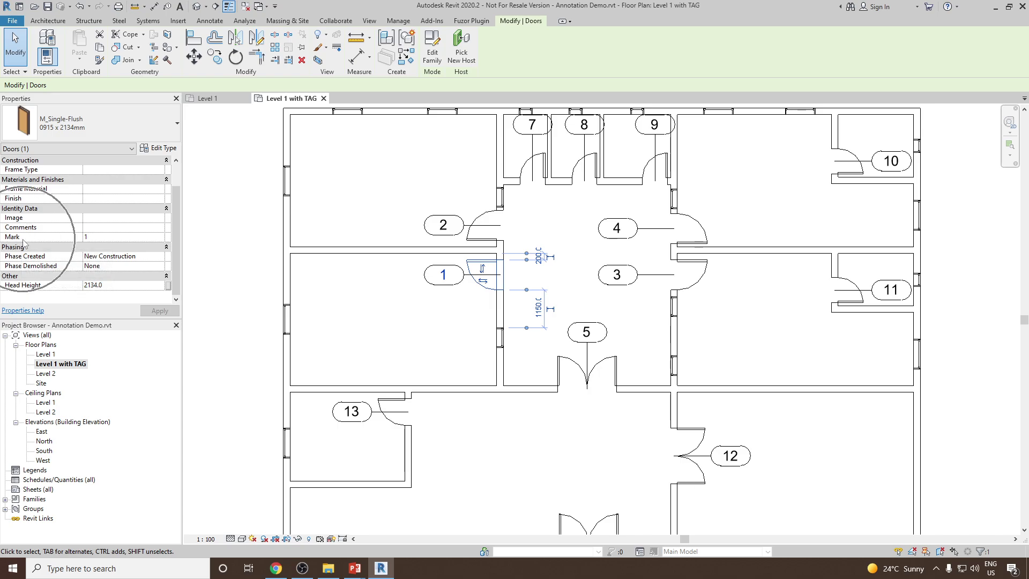
click(363, 210)
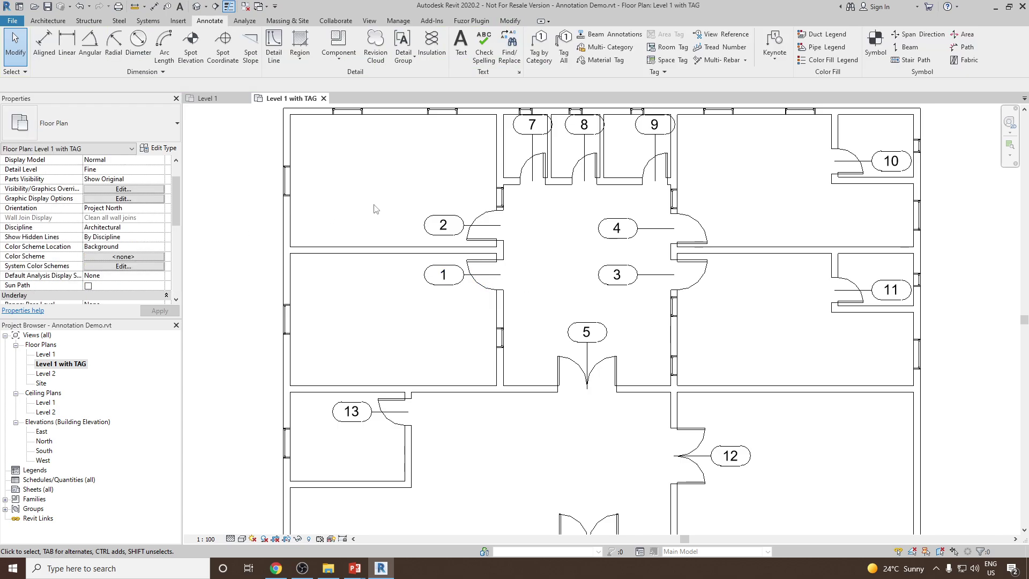
click(463, 214)
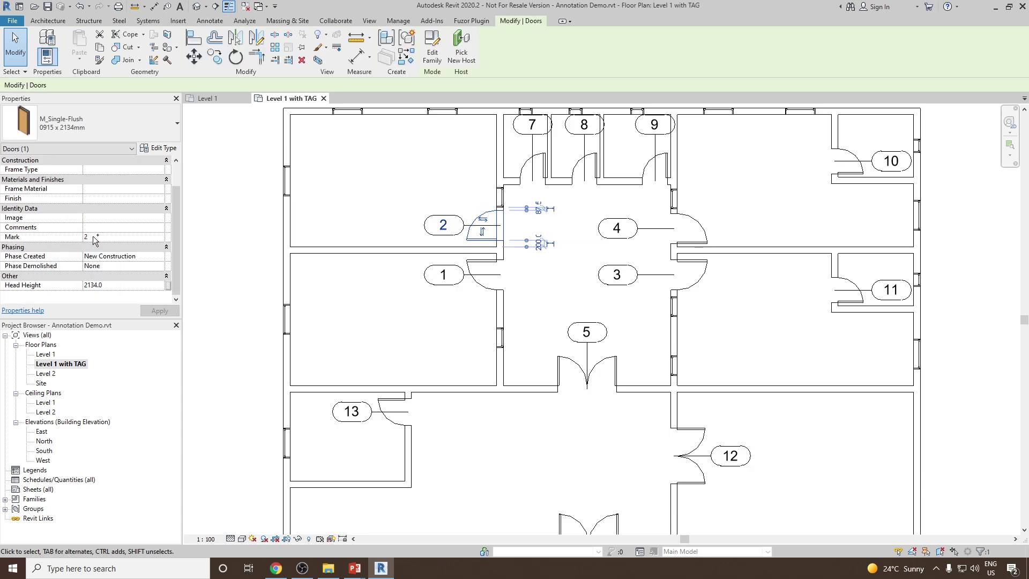
Step: Examine the Mark property of the entrance double door in the lower exterior wall and compare it with its tag
click(546, 411)
scroll(549, 412, down, 2)
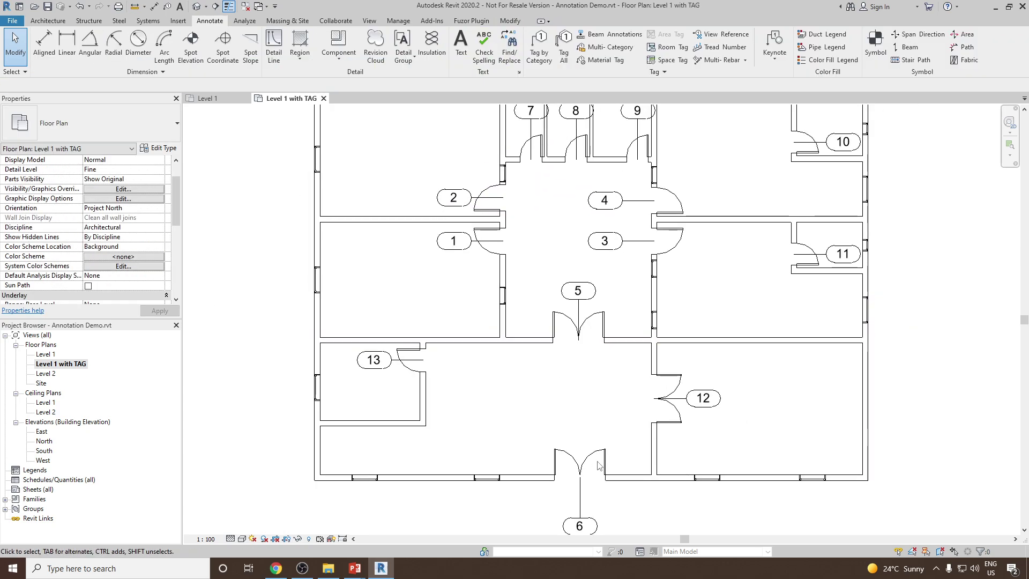
click(588, 454)
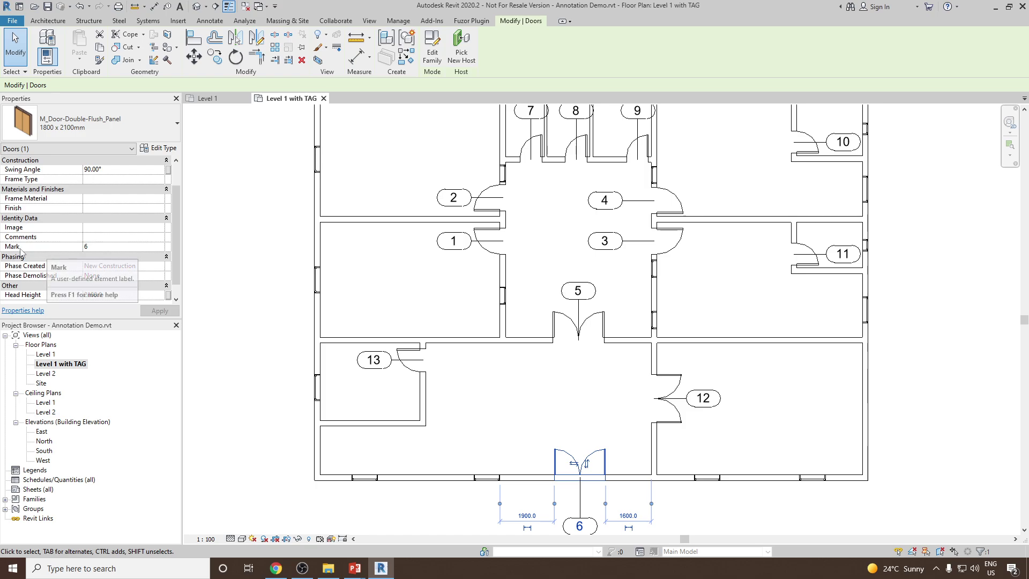
click(423, 286)
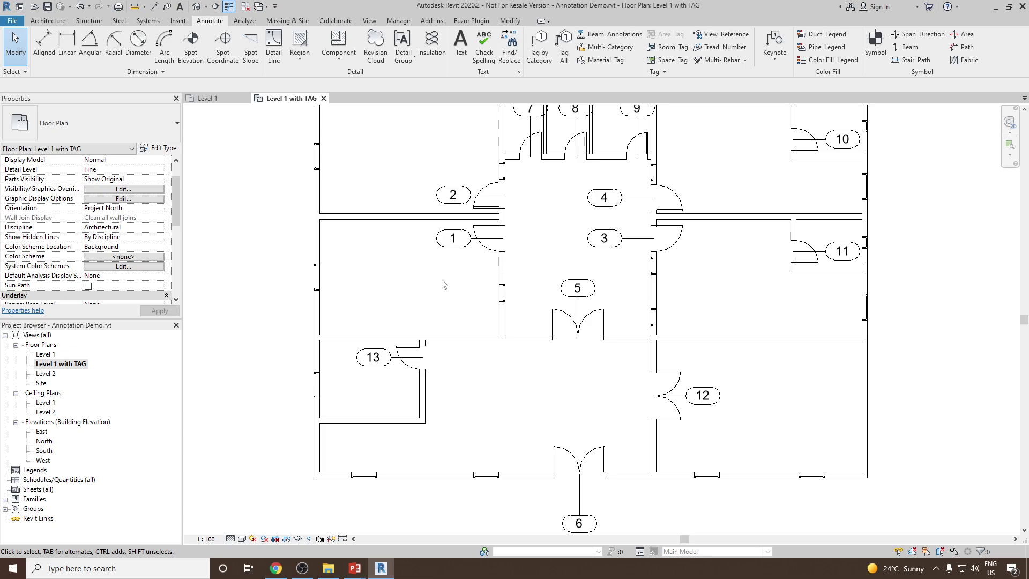
Step: Tag by category, with leaders, the four windows along the lower exterior wall
middle_drag(523, 295, 505, 322)
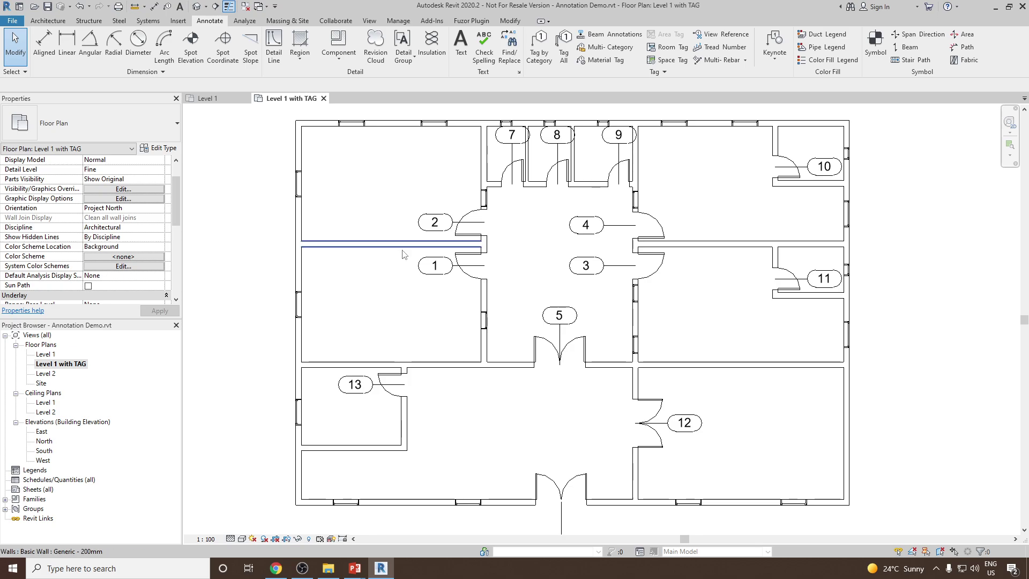
scroll(401, 261, down, 1)
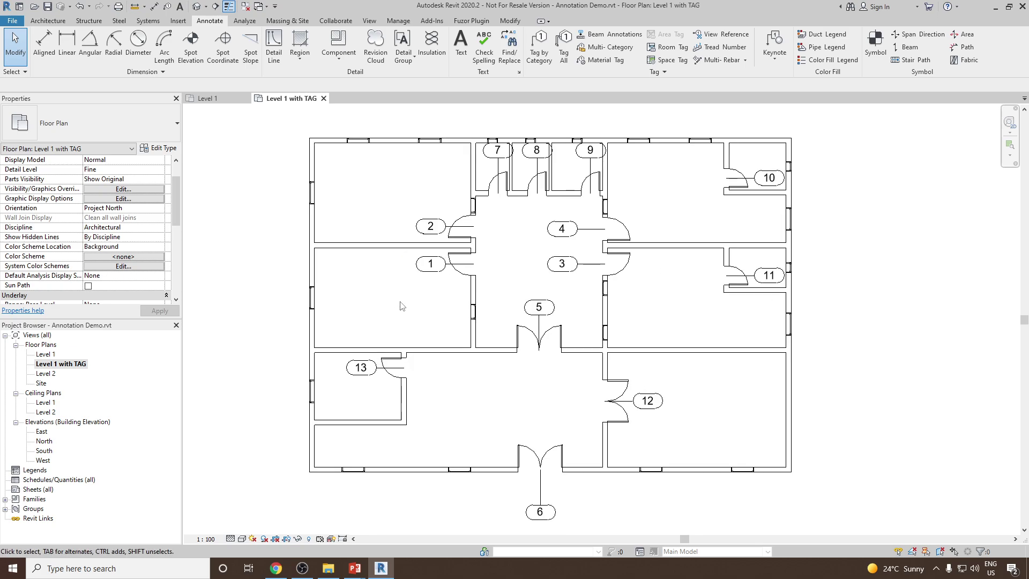
key(z)
key(f)
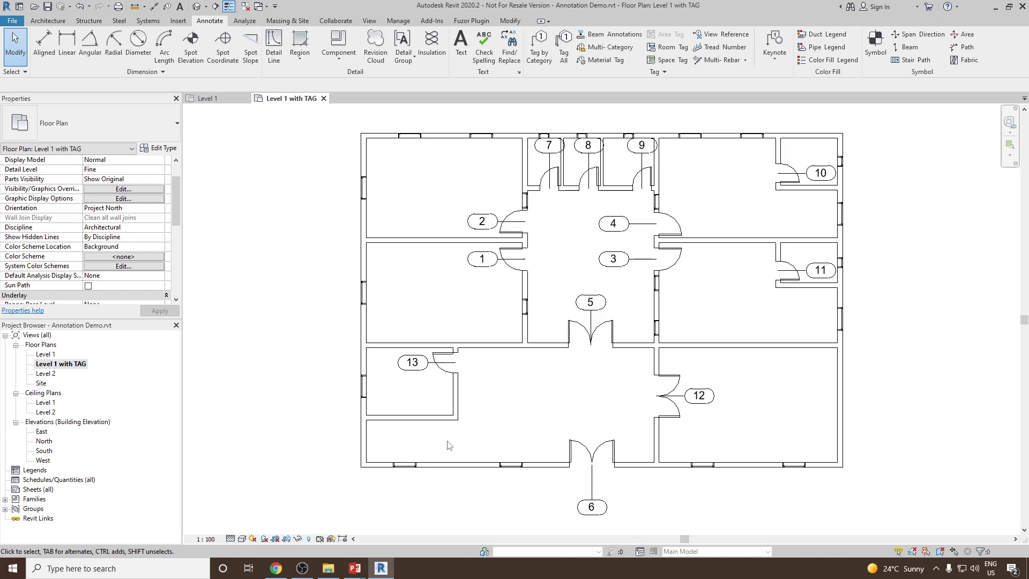
click(538, 57)
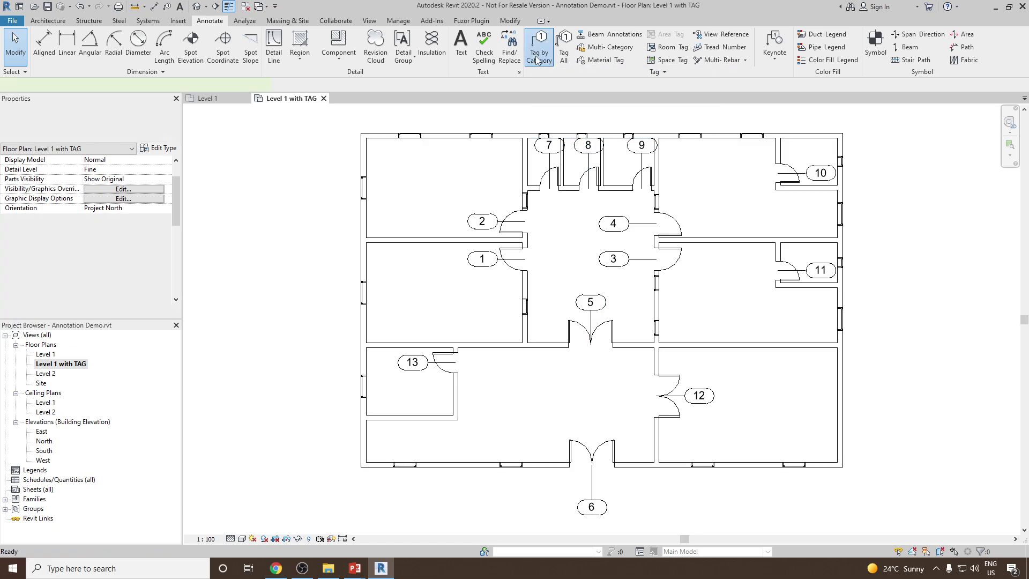
middle_drag(353, 507, 317, 402)
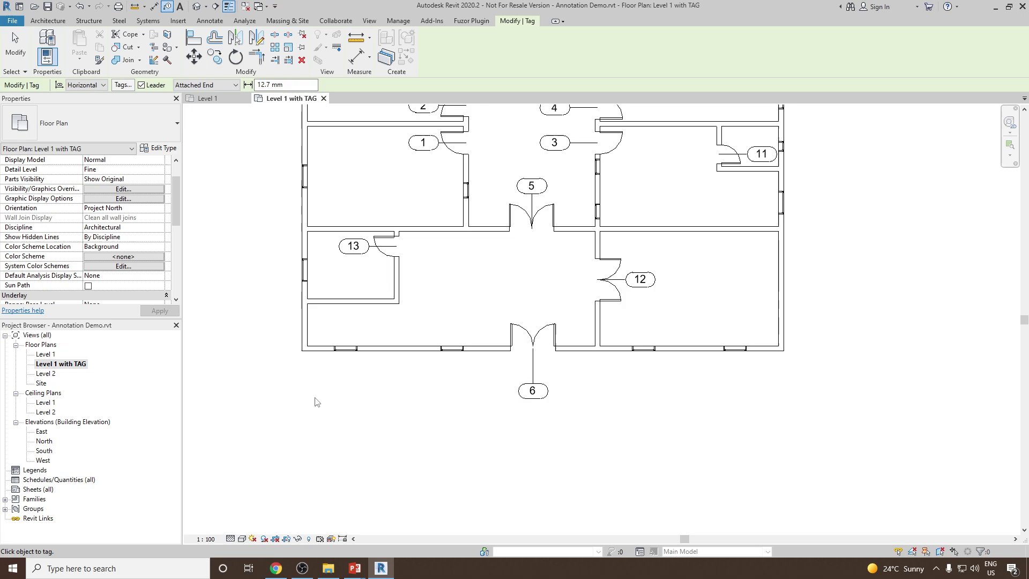
click(344, 357)
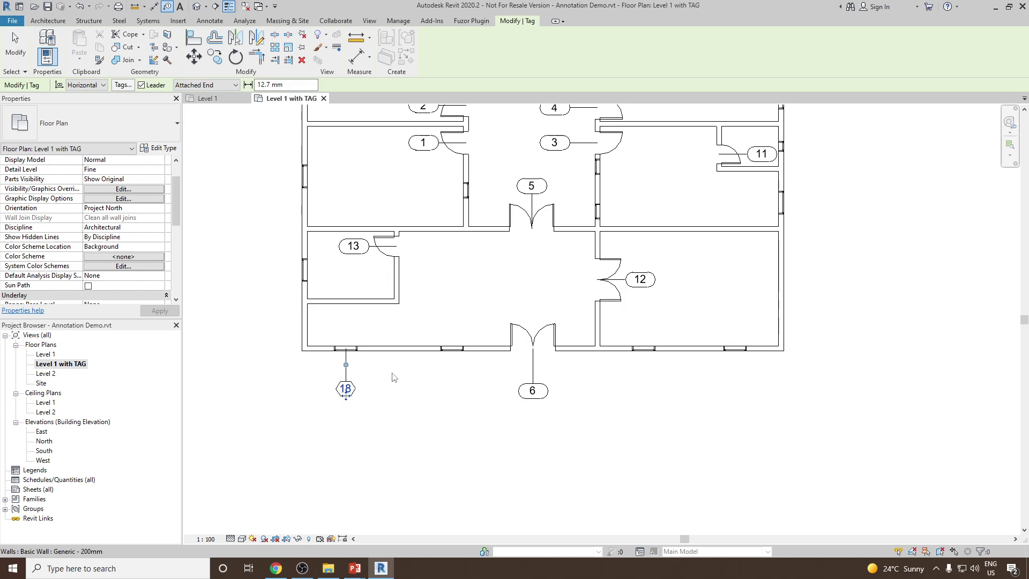
click(455, 354)
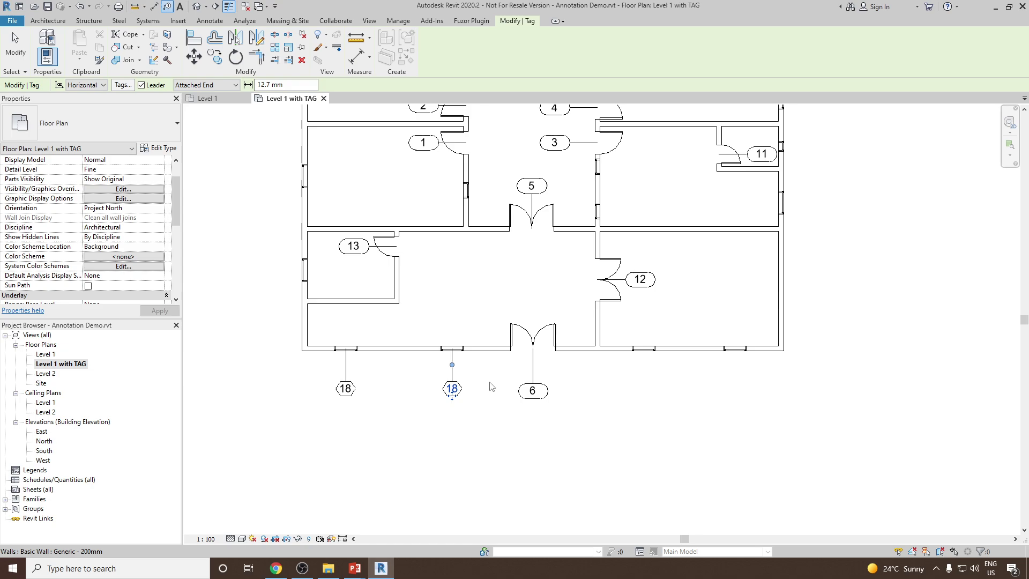
click(646, 354)
click(743, 356)
Step: Tag the windows of the three small upper rooms with leaders, and end tagging
scroll(811, 292, up, 2)
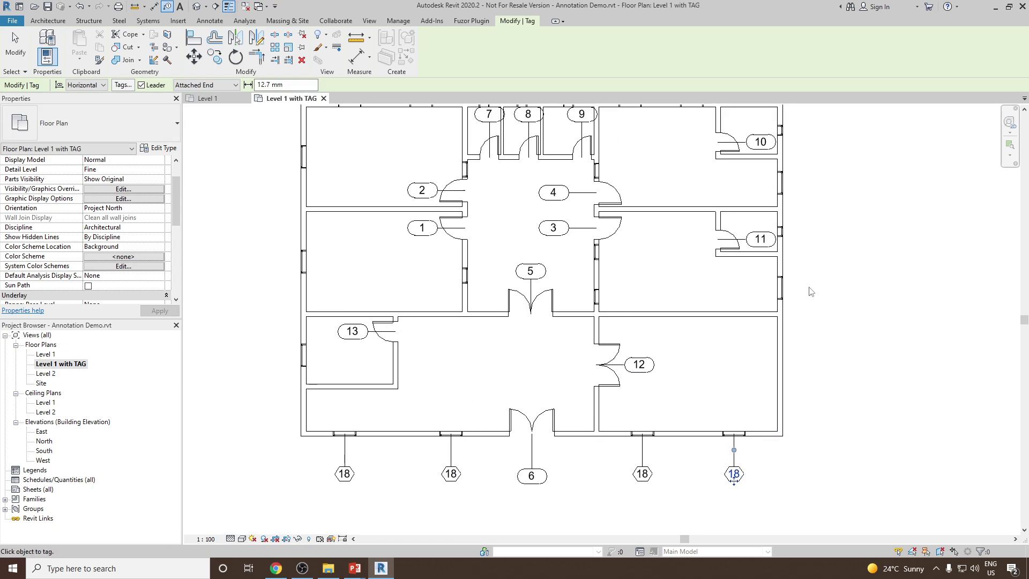
middle_drag(826, 283, 855, 338)
scroll(706, 168, up, 1)
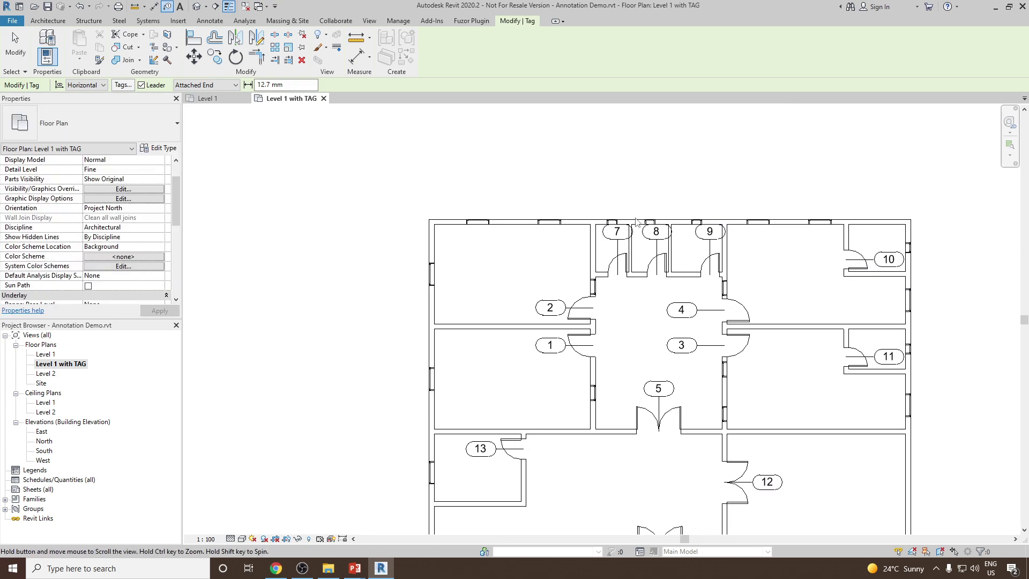
scroll(598, 175, down, 2)
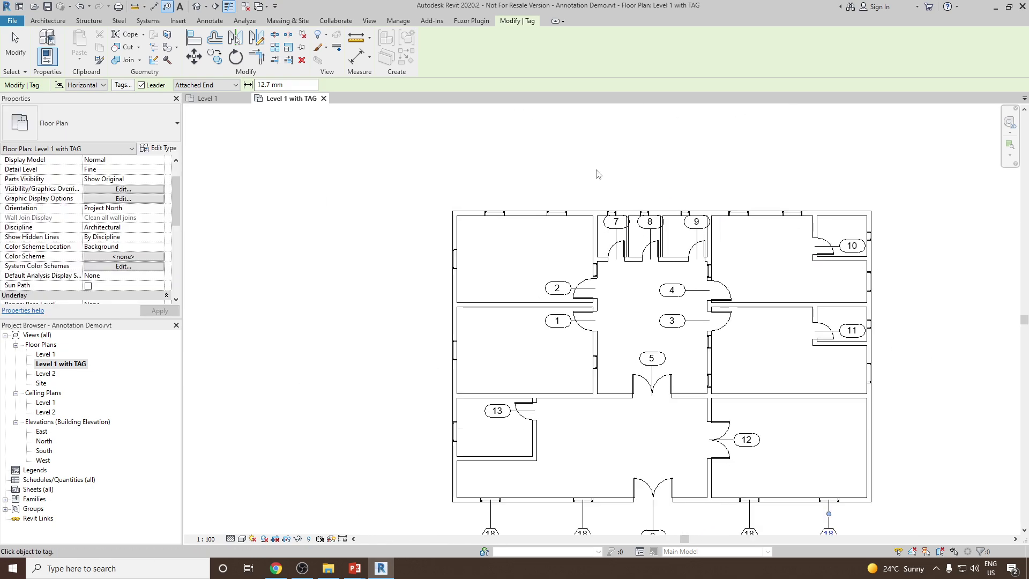
click(613, 214)
click(645, 213)
click(685, 214)
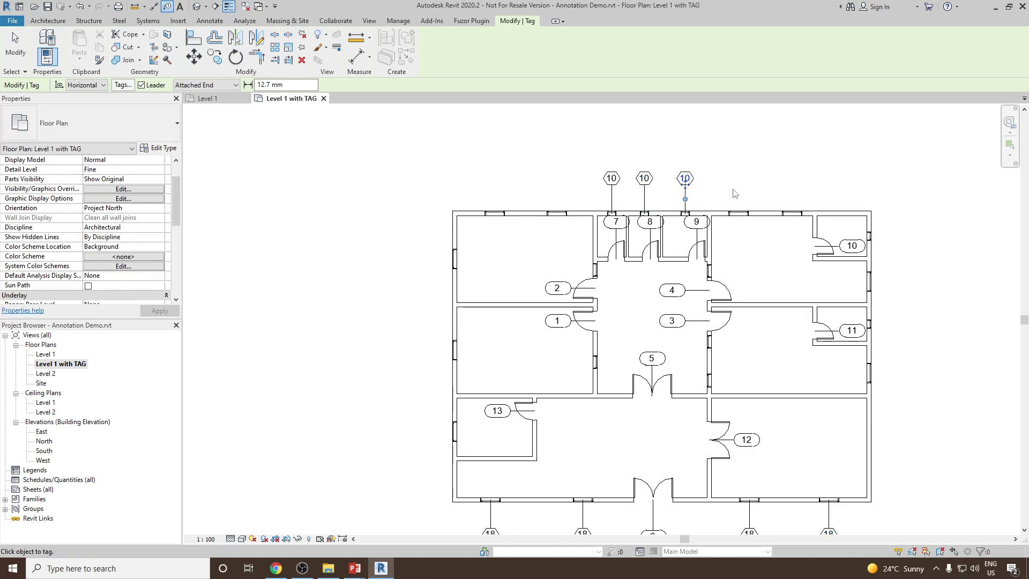
right_click(758, 174)
click(759, 177)
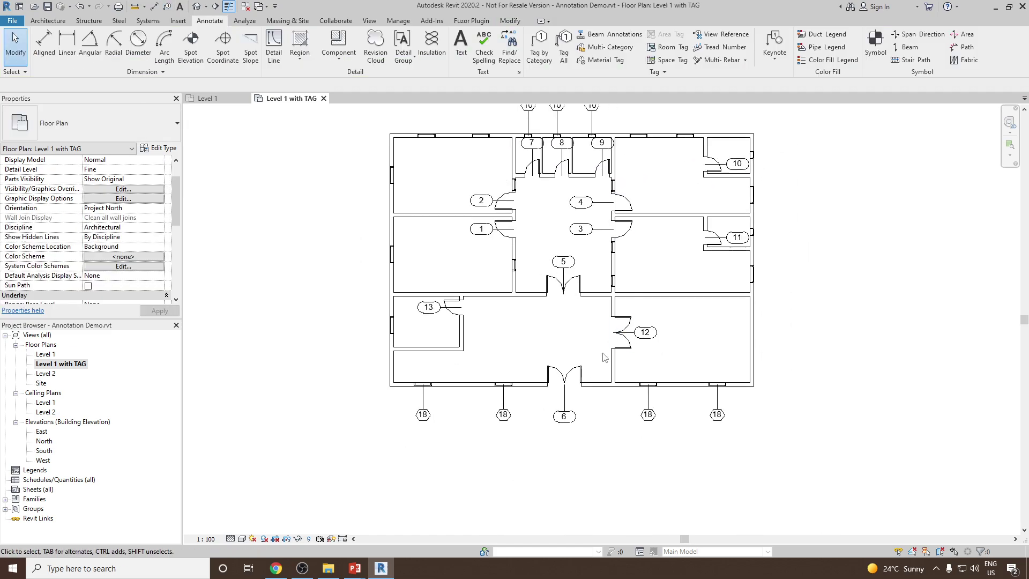
Step: Compare the window tags along the lower exterior wall with those above the three small upper rooms
scroll(524, 430, down, 2)
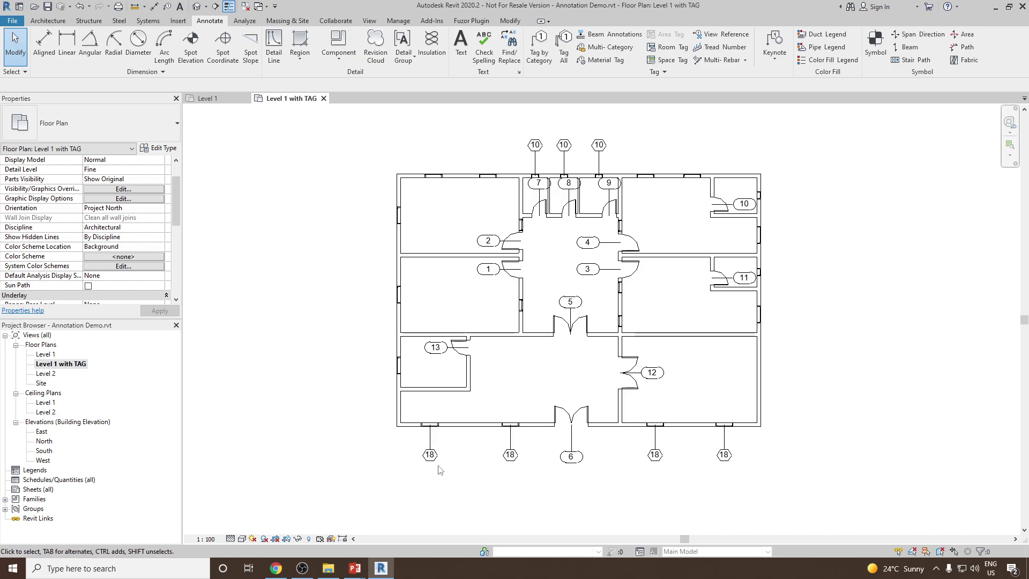
scroll(438, 473, up, 2)
scroll(466, 438, down, 2)
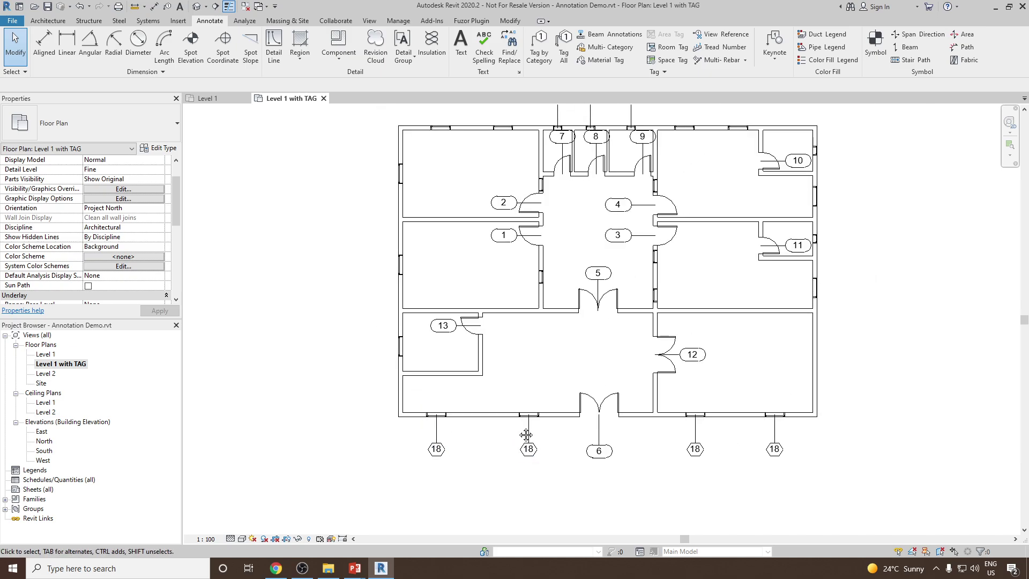
scroll(504, 409, up, 1)
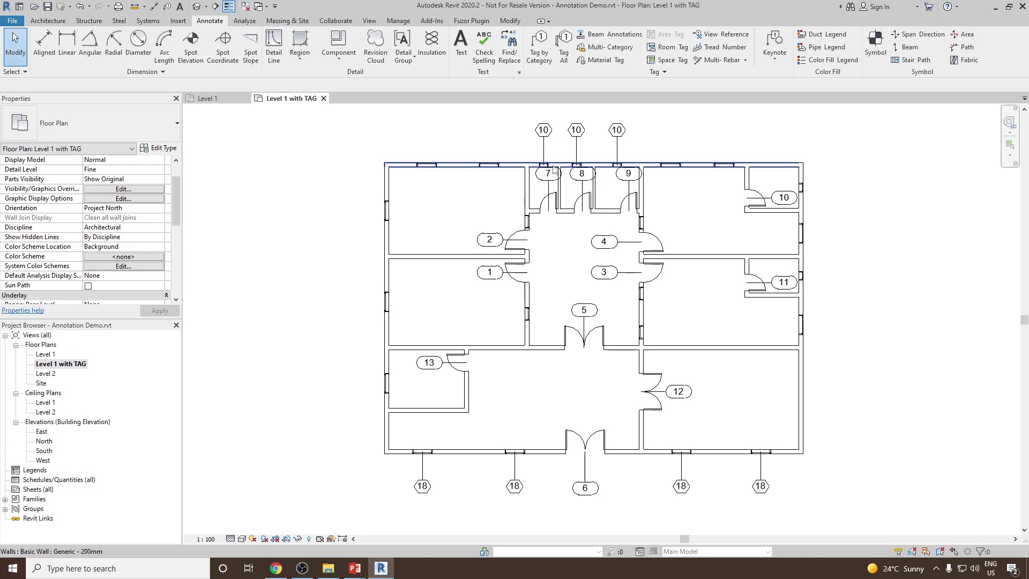
middle_drag(418, 474, 462, 390)
scroll(463, 391, up, 3)
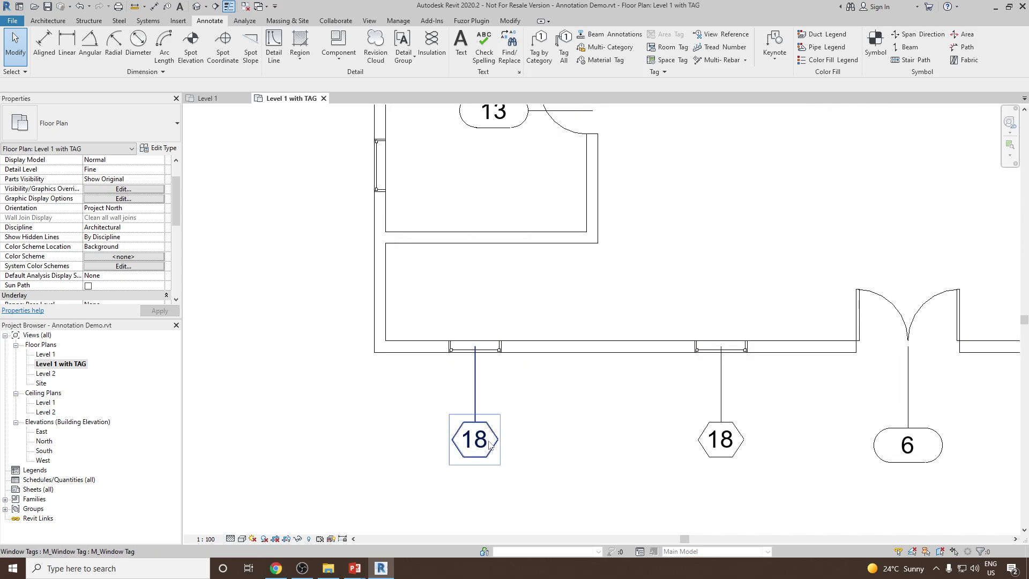
middle_drag(503, 445, 496, 433)
scroll(467, 427, down, 5)
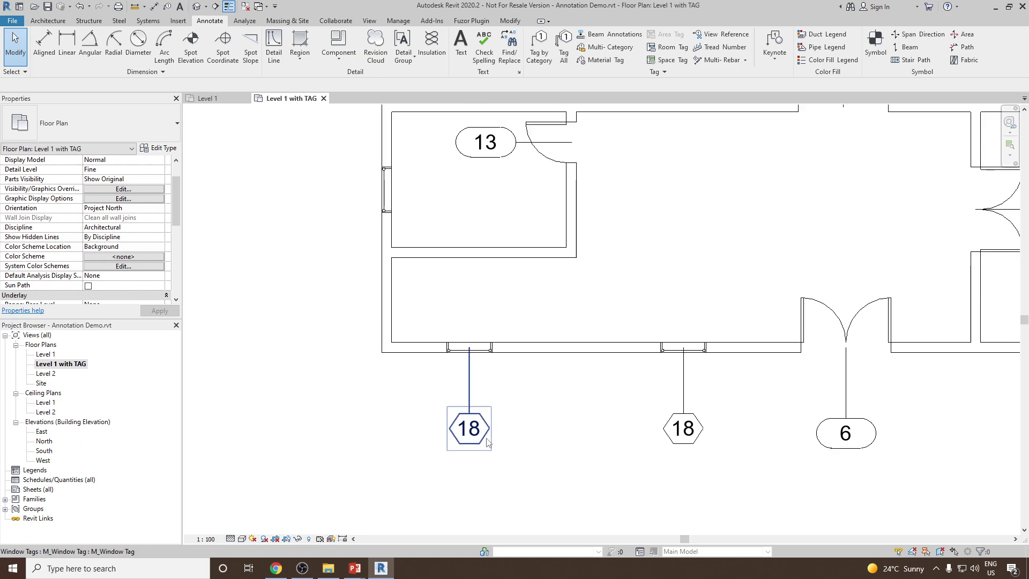
middle_drag(654, 113, 627, 230)
scroll(614, 248, up, 5)
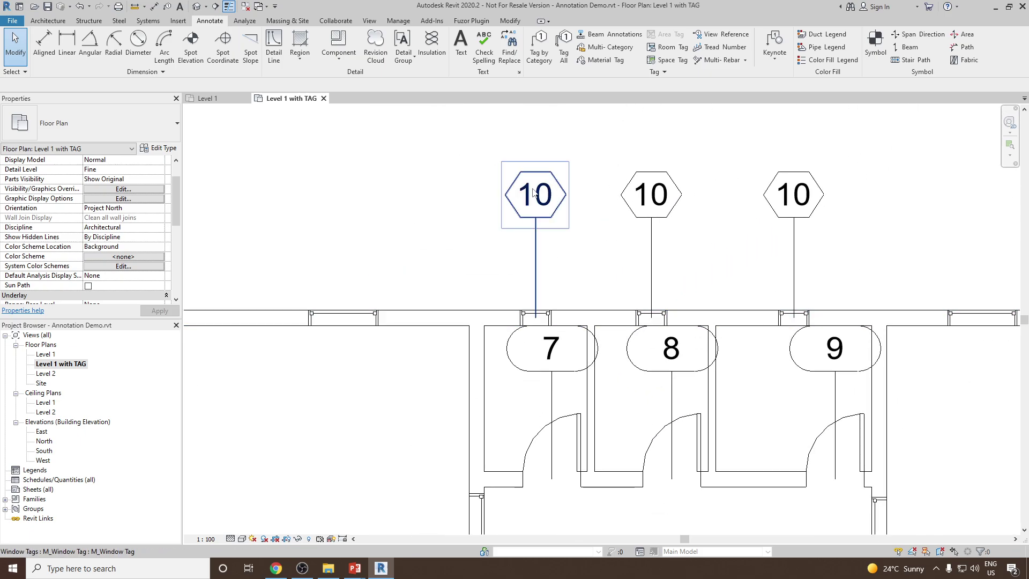
scroll(543, 198, down, 2)
middle_click(513, 207)
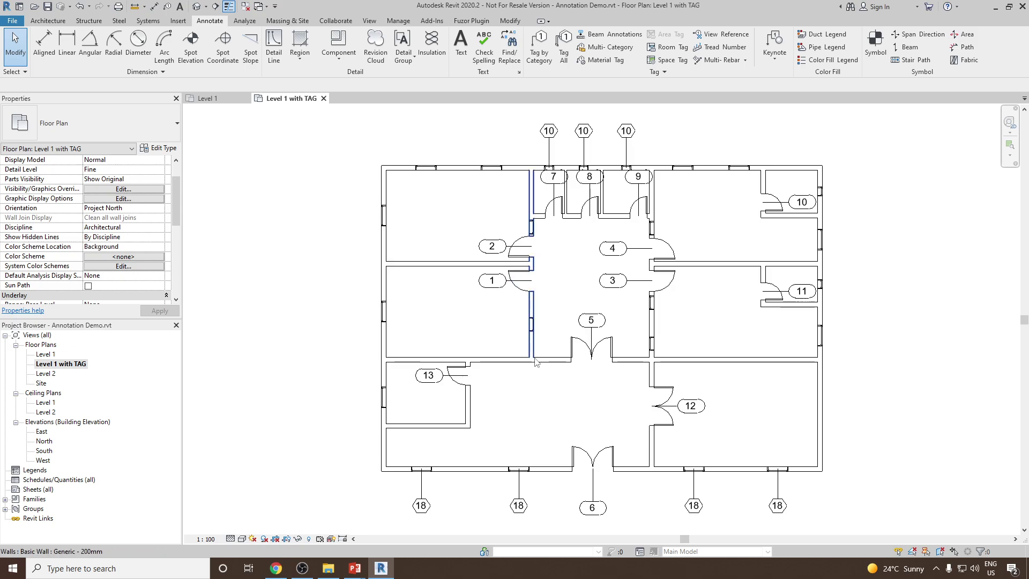
Step: Examine the Mark property of the two lower-wall windows left of the entrance door and compare it with their tags
middle_drag(465, 450, 494, 391)
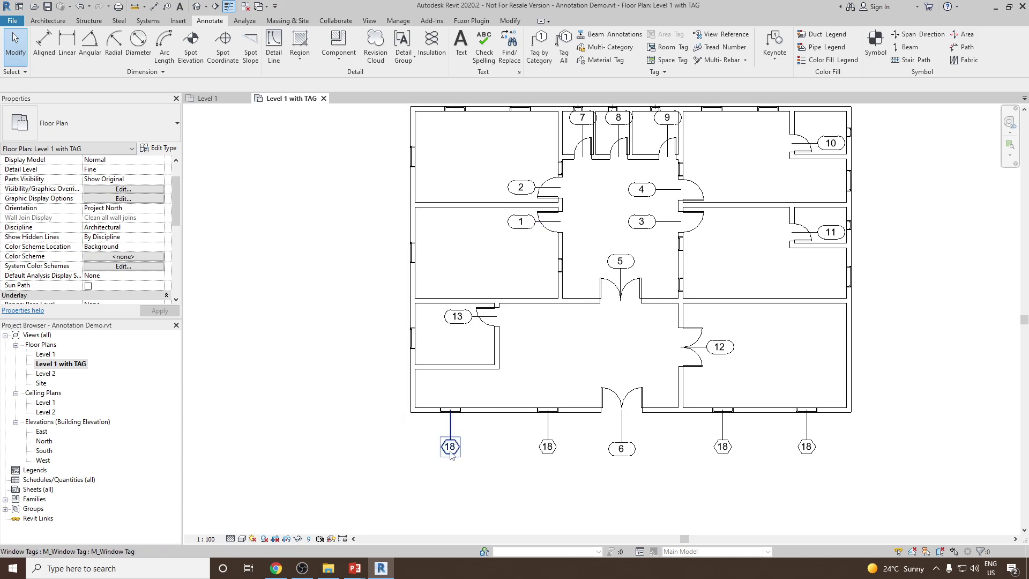
scroll(461, 453, up, 2)
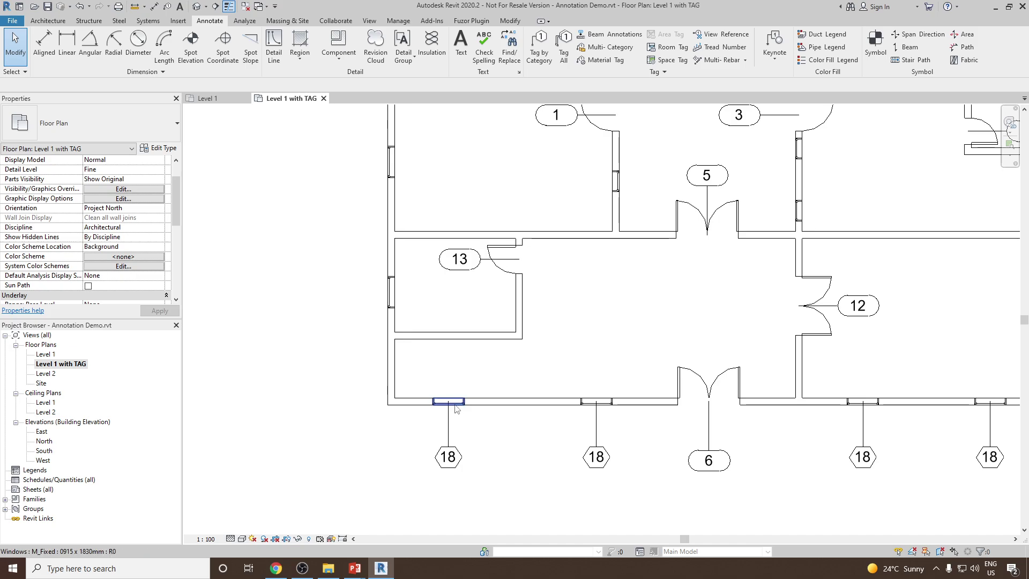
click(456, 408)
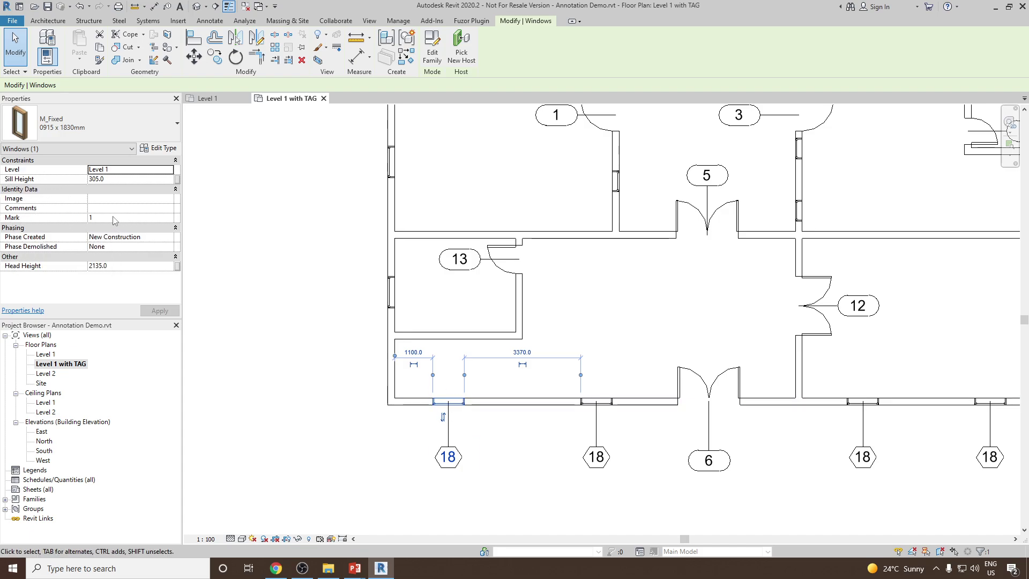
click(610, 402)
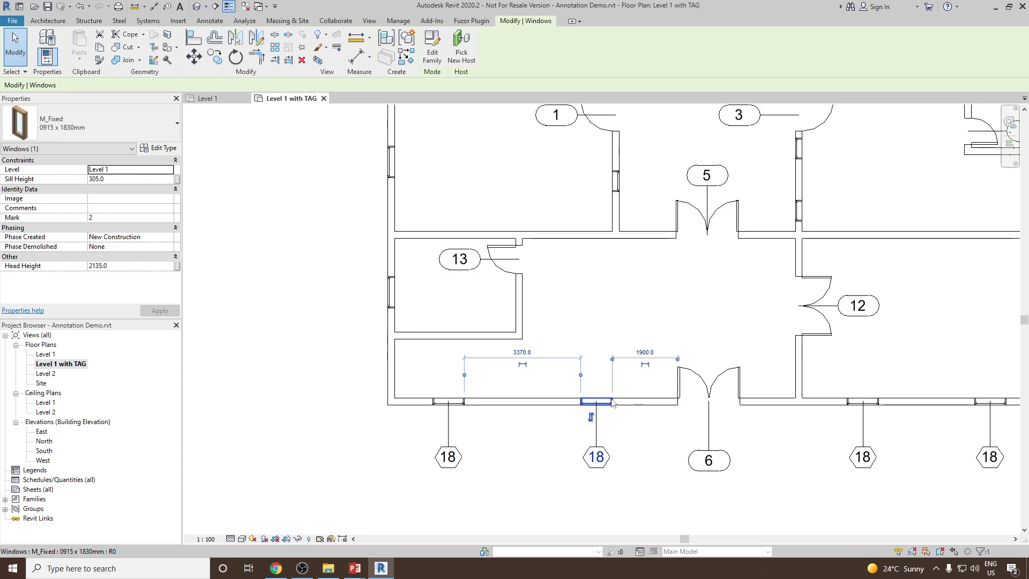
click(311, 393)
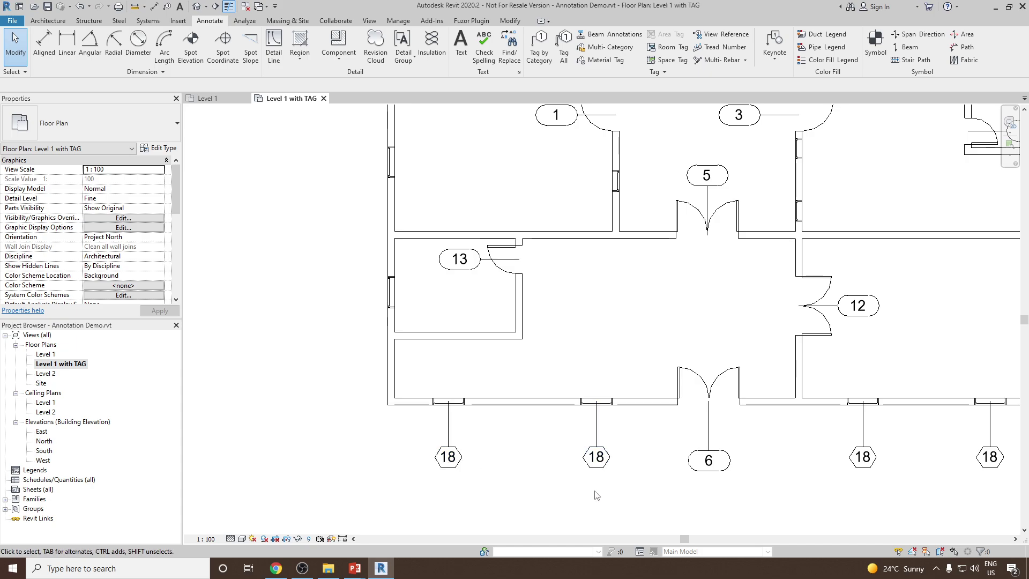
Step: Examine the Type Mark in the type properties of the leftmost lower-wall window, and close them without changes
click(459, 409)
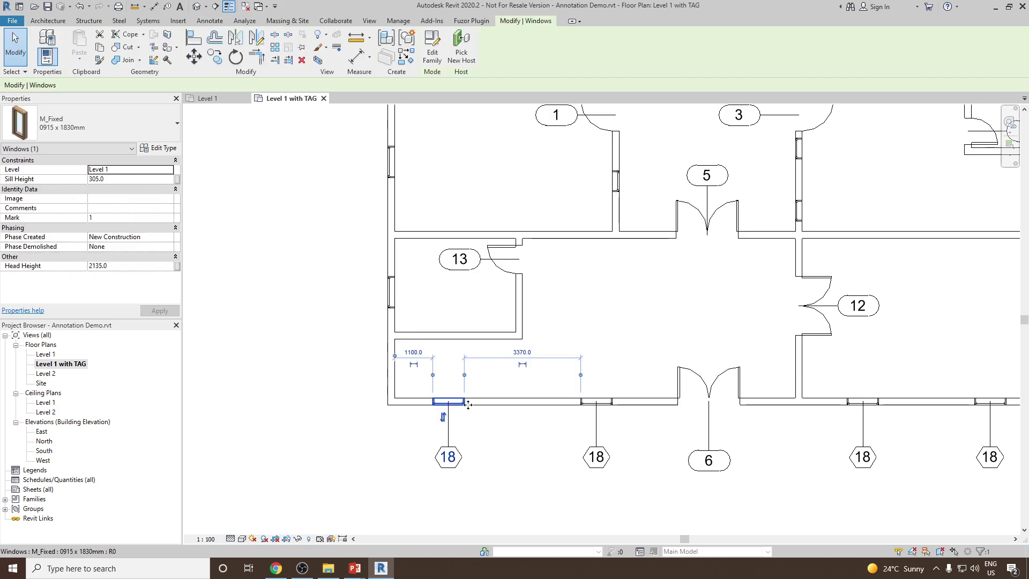
click(162, 149)
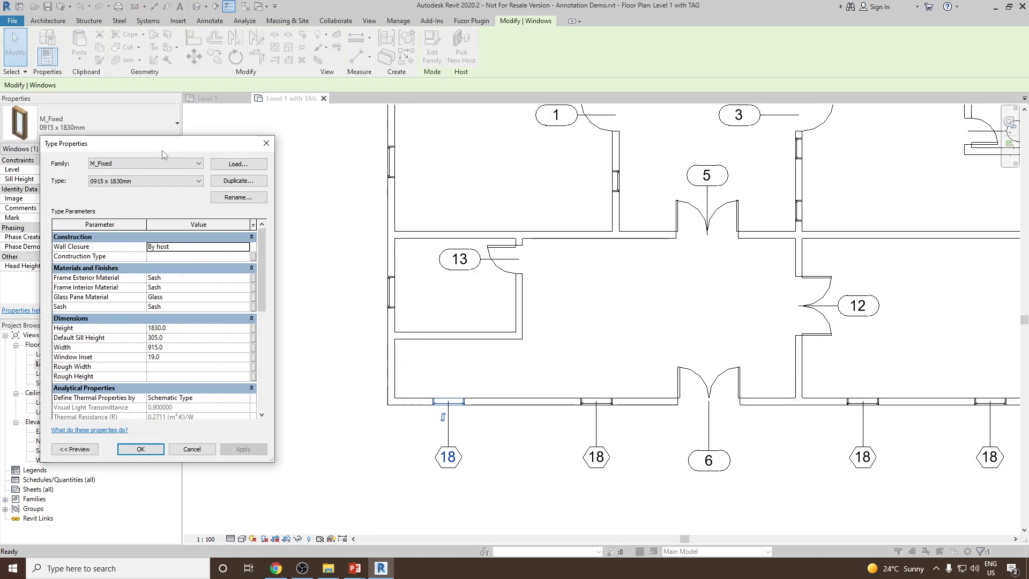
scroll(170, 261, down, 5)
scroll(172, 257, down, 4)
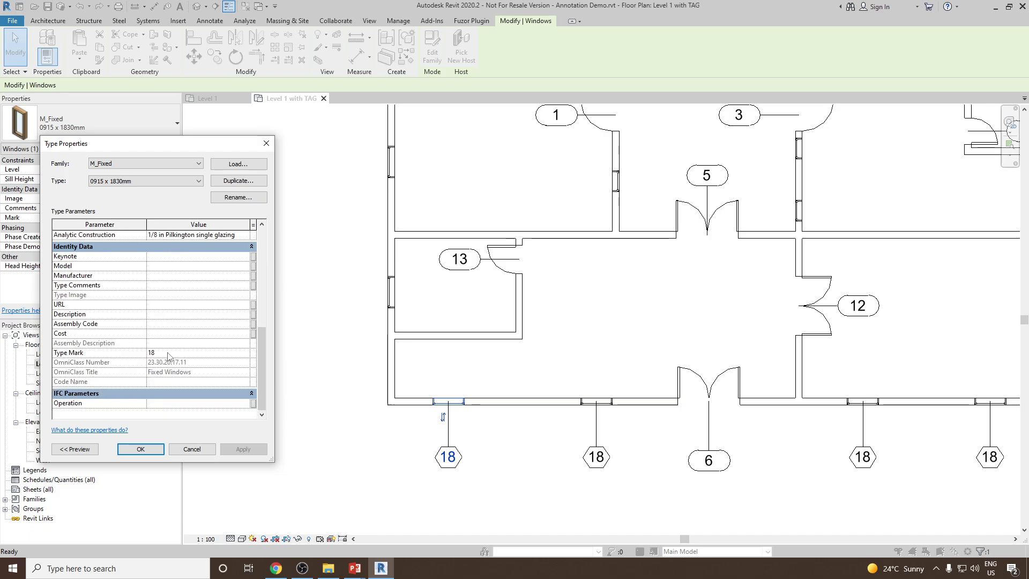
click(192, 449)
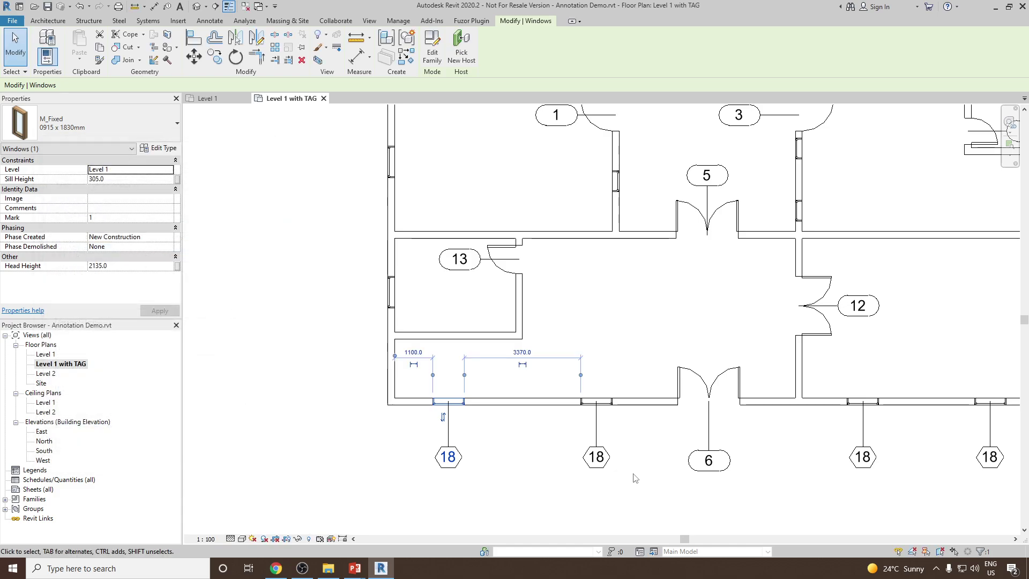
click(636, 478)
Step: Examine the Type Mark of the window in the leftmost small upper room, and close its type properties without changes
scroll(505, 383, down, 3)
scroll(615, 137, up, 5)
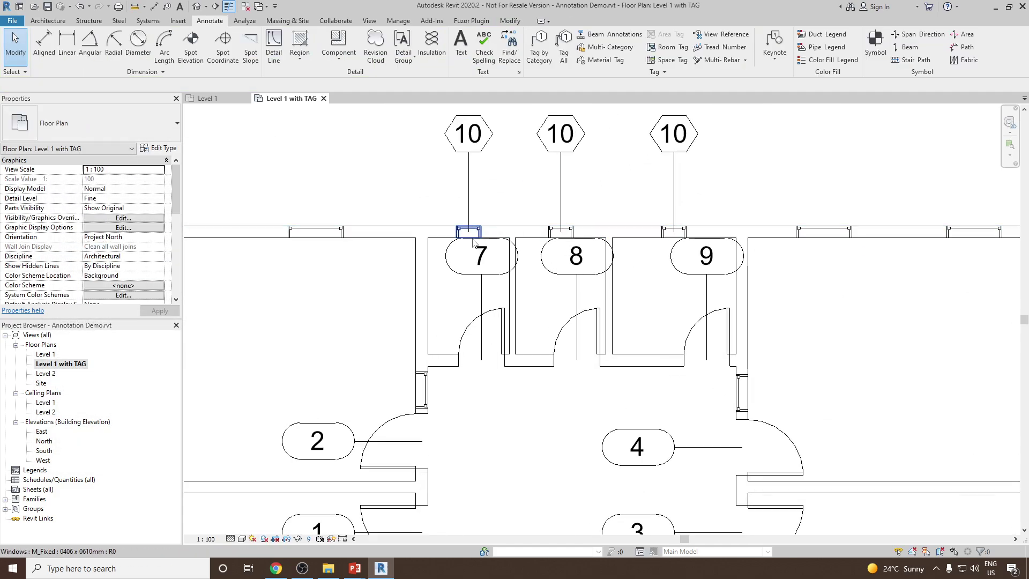
click(470, 231)
scroll(495, 265, down, 3)
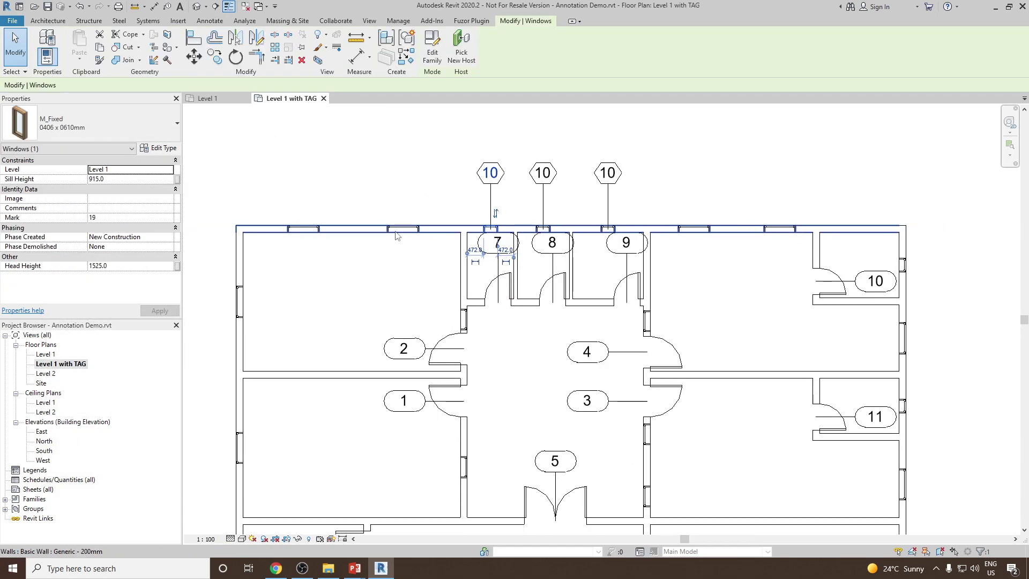
click(158, 148)
scroll(180, 314, down, 5)
scroll(180, 314, down, 3)
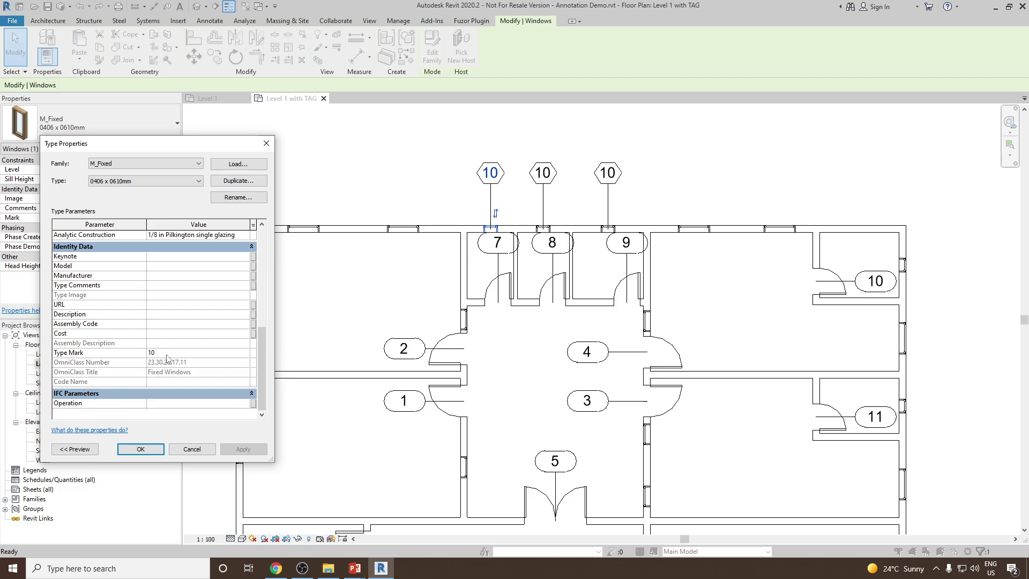
click(176, 449)
scroll(347, 349, down, 2)
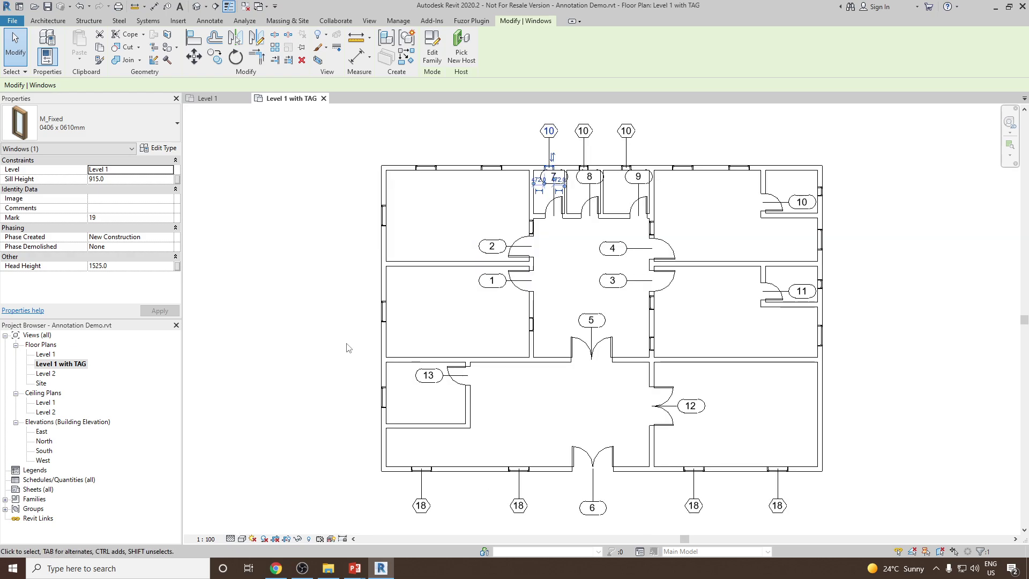
Step: Compare the tag of the door in the lower-left room with the window tags along the lower exterior wall
click(346, 348)
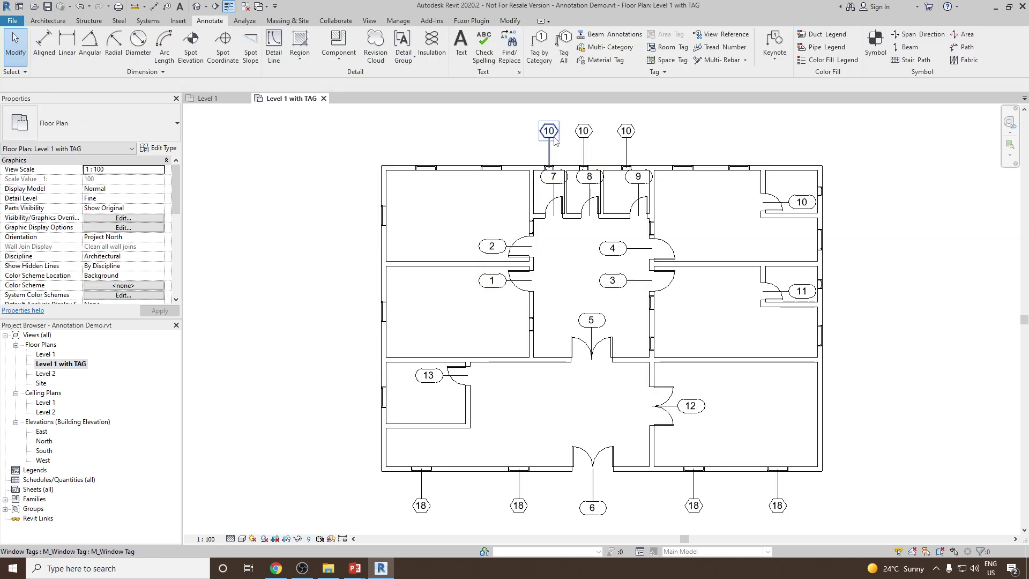
middle_drag(550, 173, 483, 170)
scroll(375, 404, up, 3)
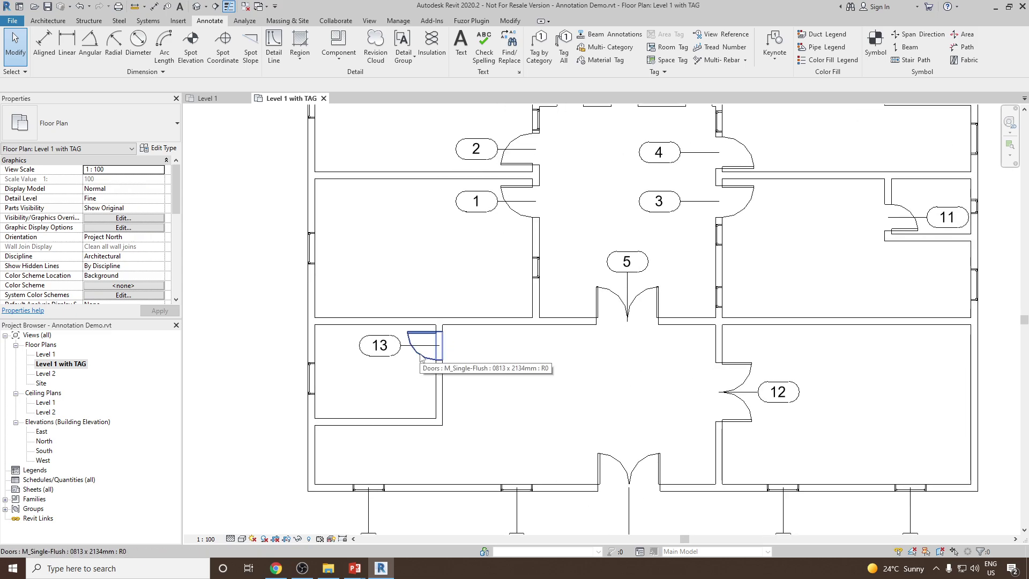
scroll(422, 358, down, 2)
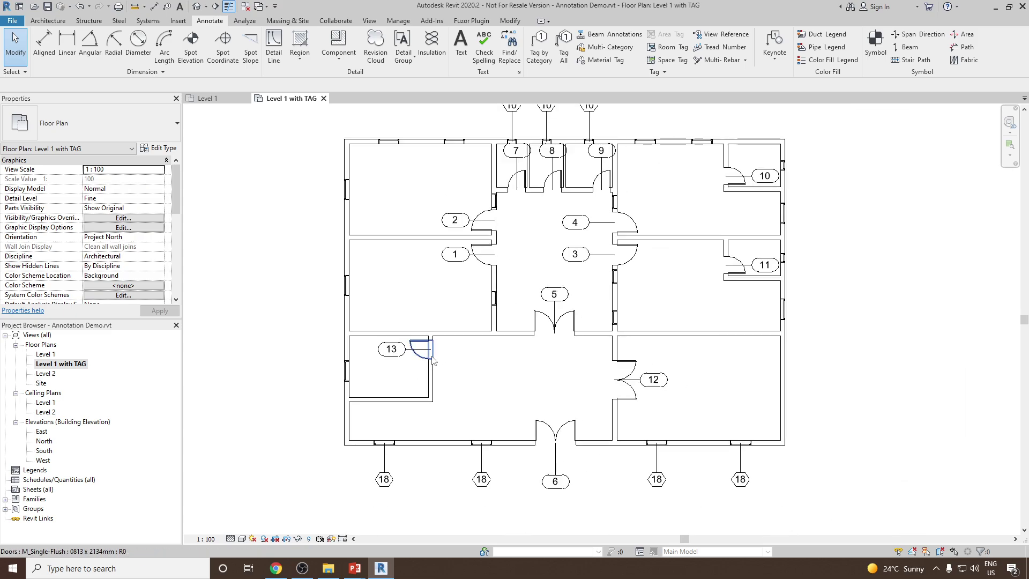
scroll(393, 353, up, 3)
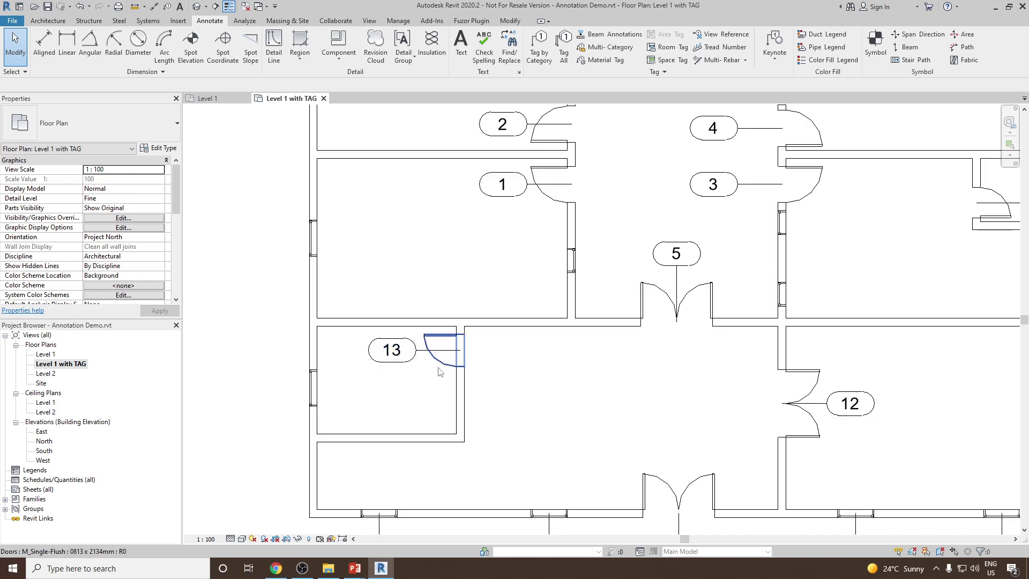
scroll(444, 322, down, 2)
scroll(408, 429, up, 2)
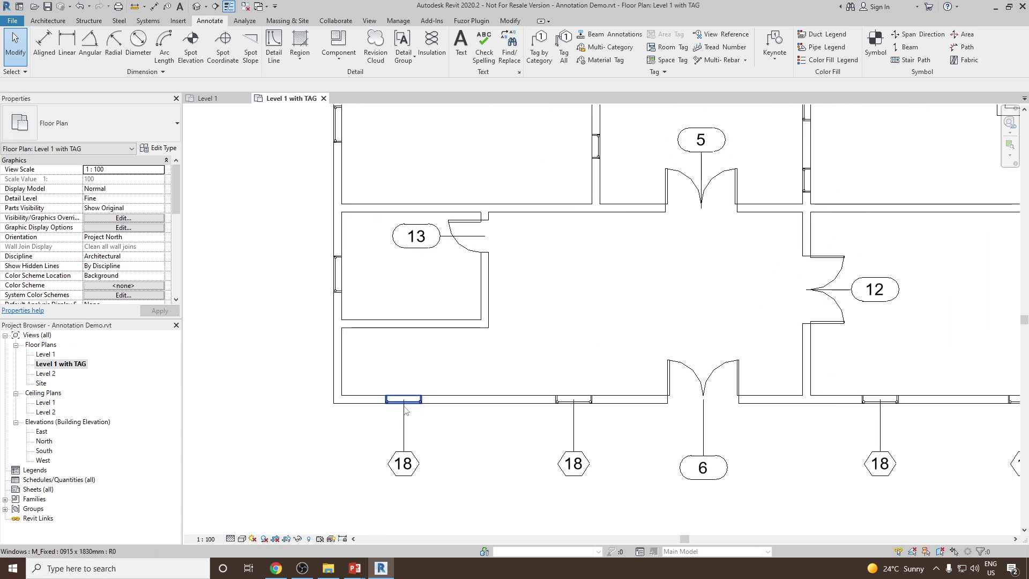
scroll(413, 444, up, 2)
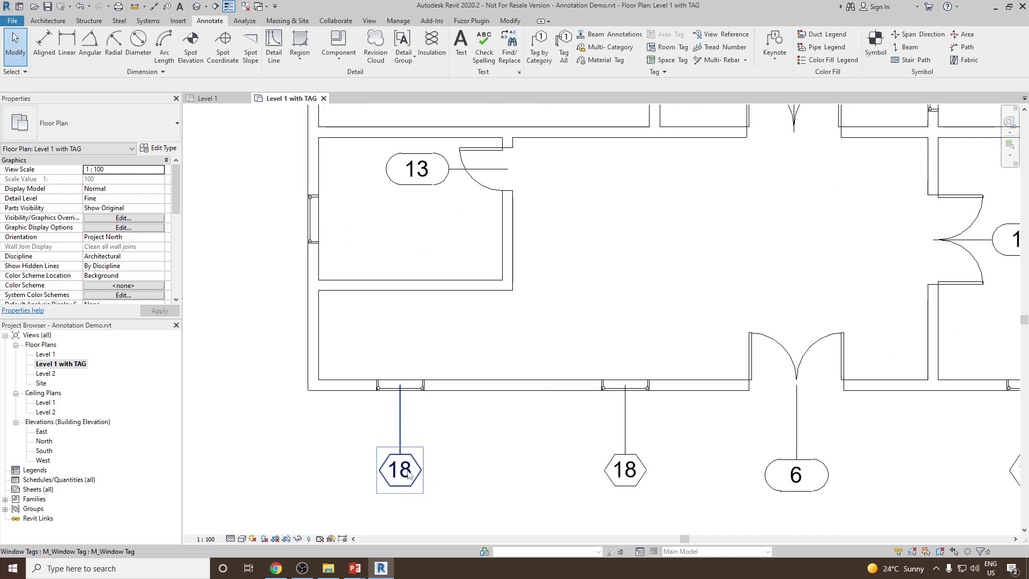
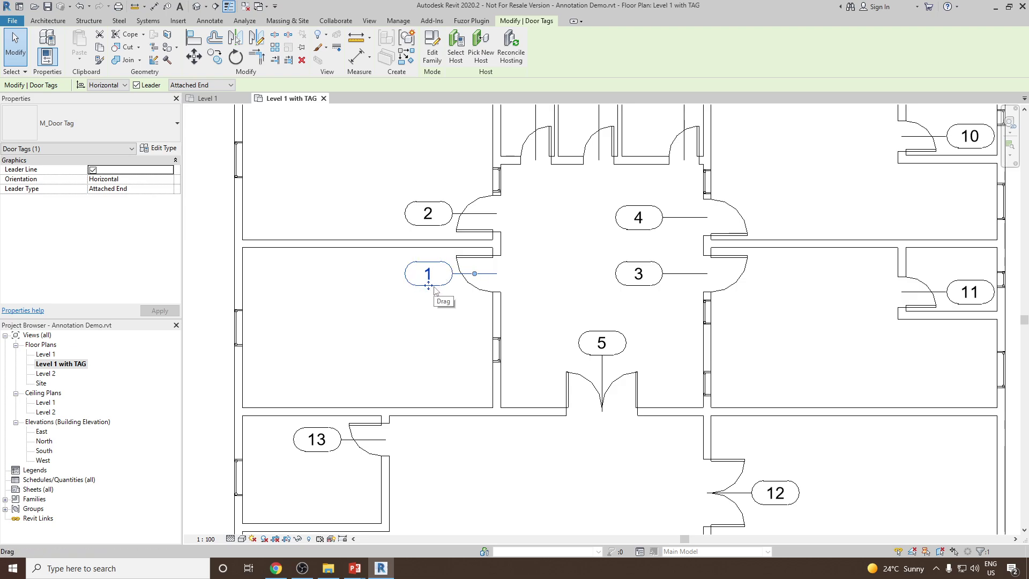
Step: Duplicate the type of door tag 1 under the name M_Door Tag With Type MARK
click(436, 289)
click(442, 284)
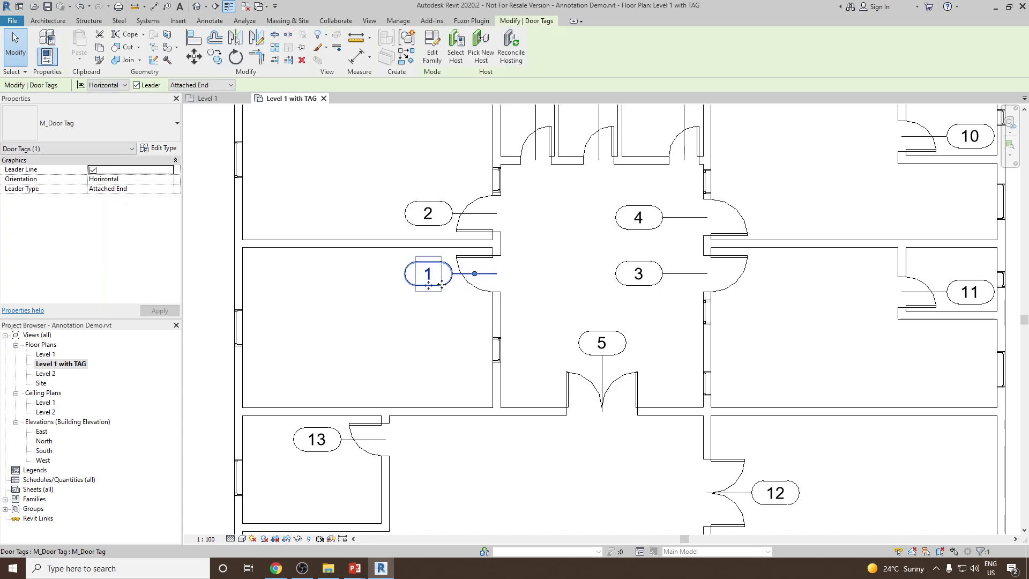
click(428, 63)
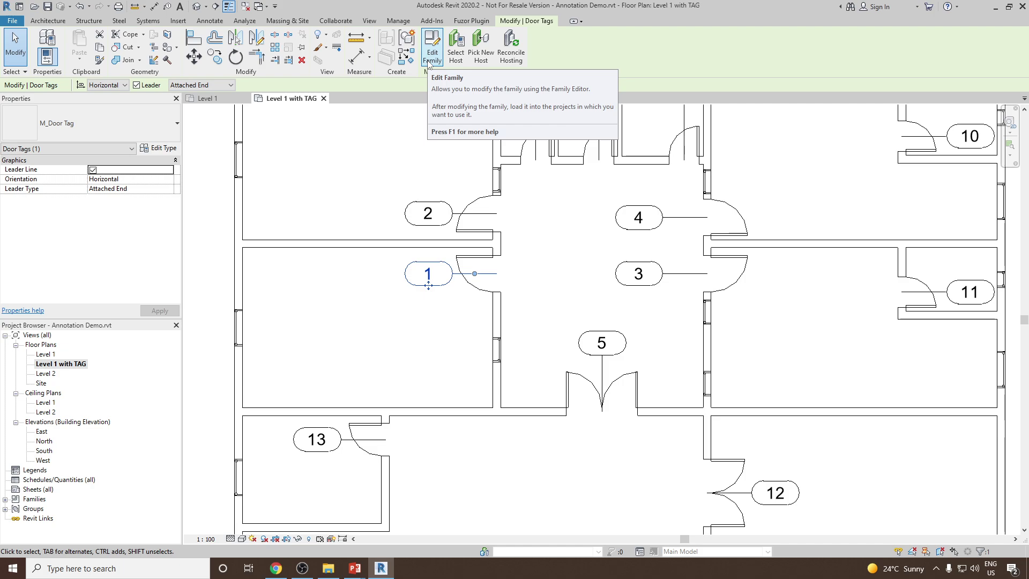
click(164, 149)
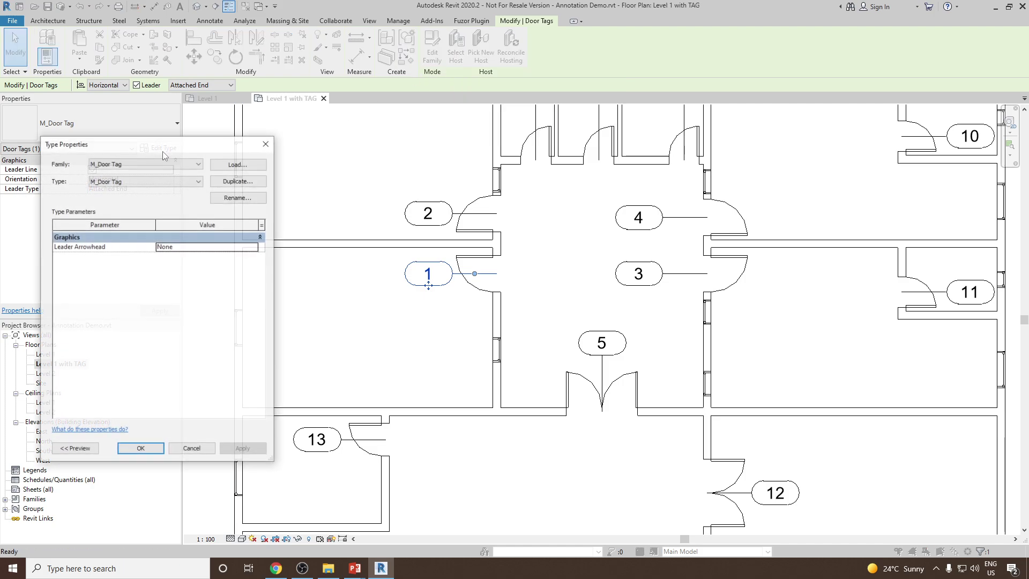
click(259, 183)
click(174, 297)
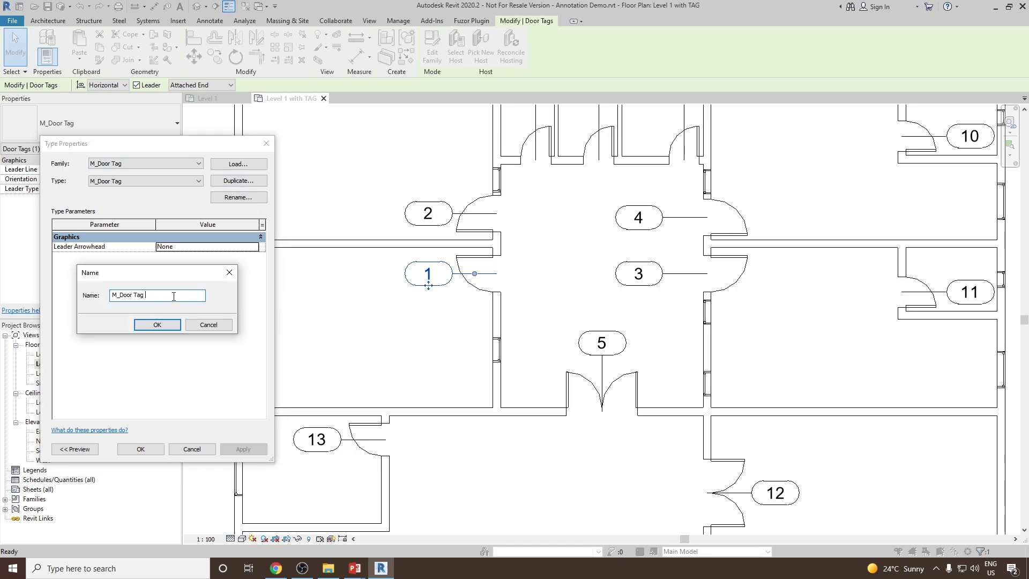
text(Wi)
text(th Type MARL)
click(161, 325)
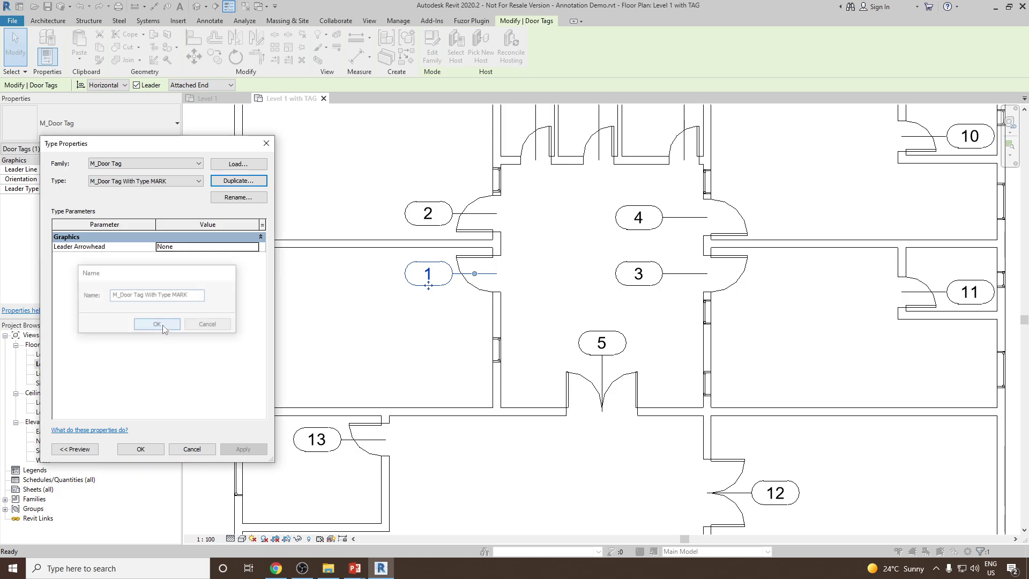
click(141, 449)
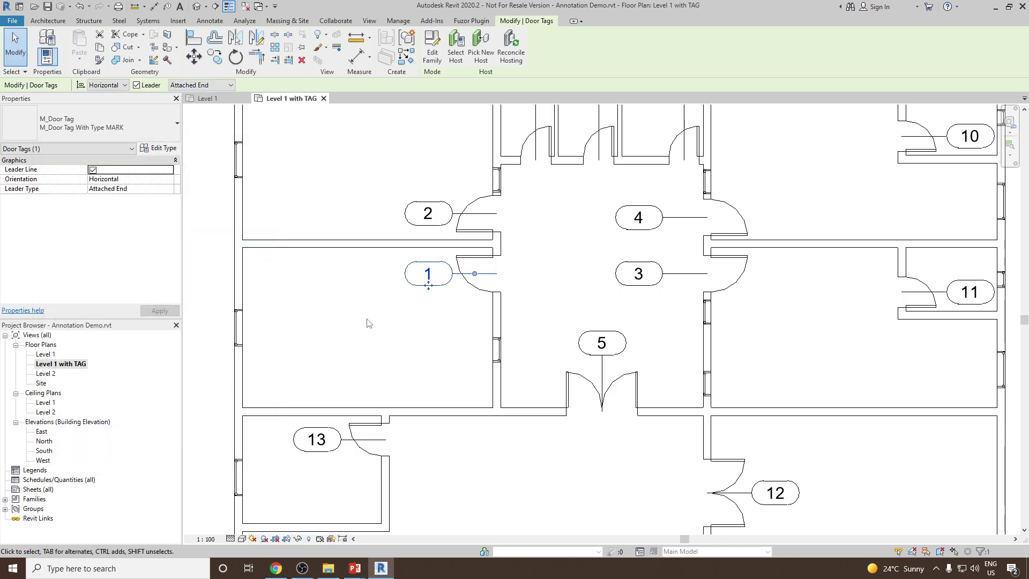
key(Escape)
Step: Compare the tag types assigned to door tags 1 and 2
click(437, 284)
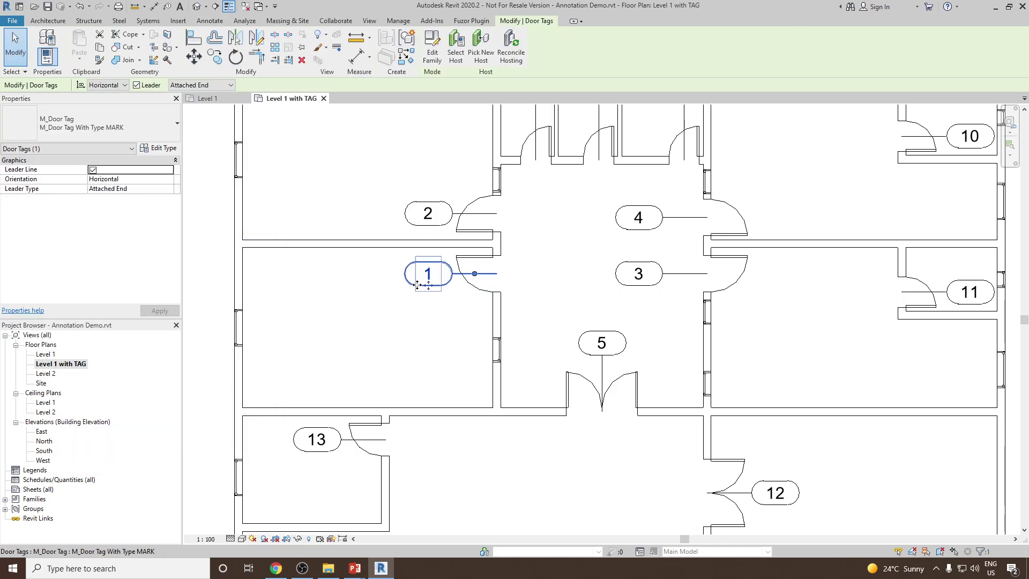
click(442, 337)
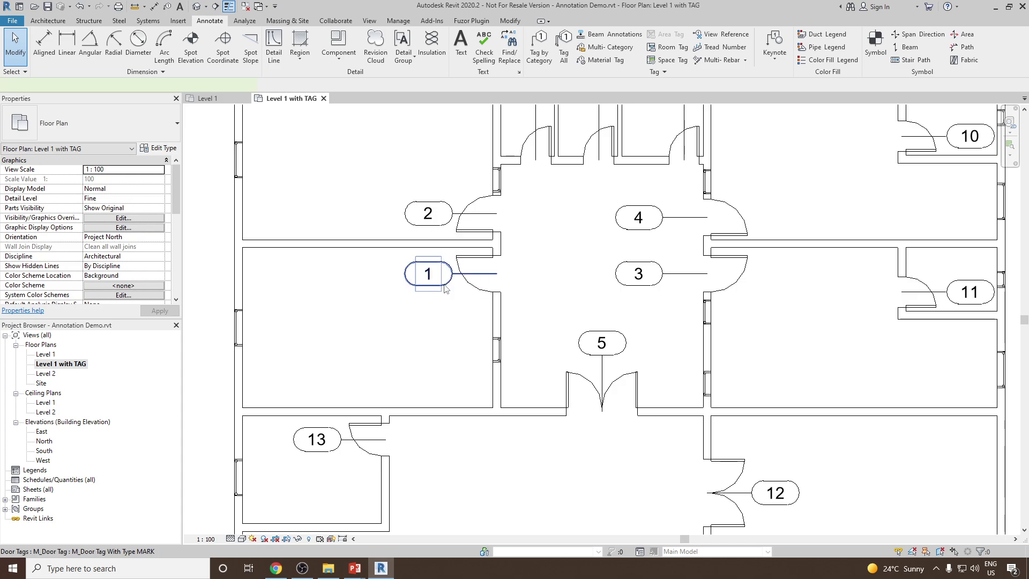
click(448, 283)
click(62, 128)
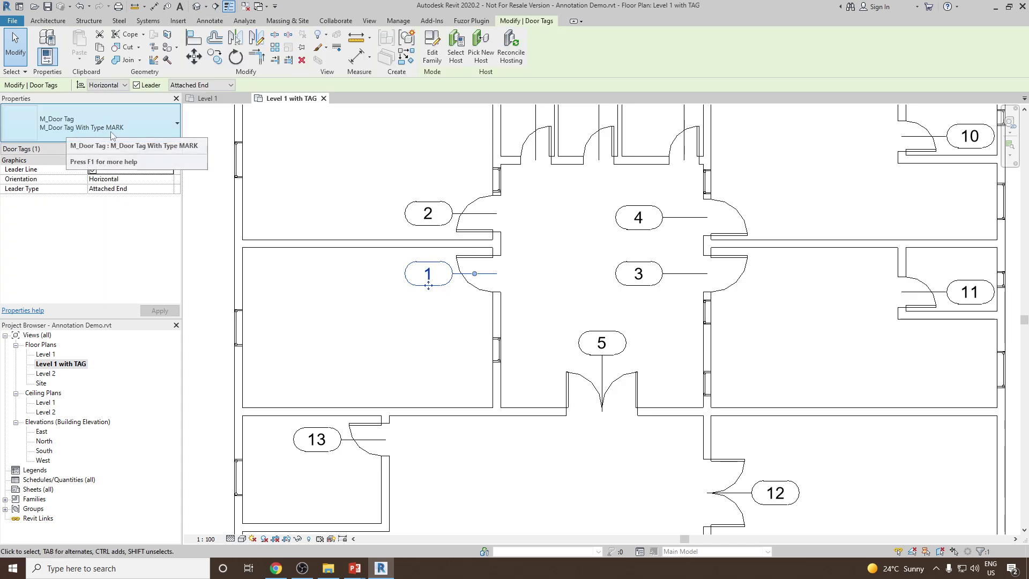
click(428, 210)
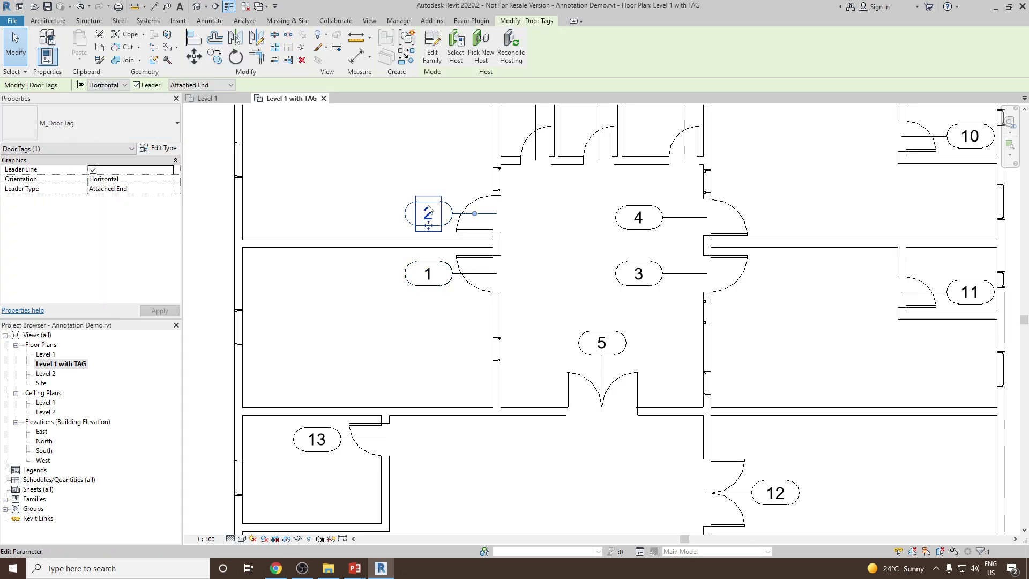
click(86, 123)
click(316, 193)
scroll(435, 283, down, 2)
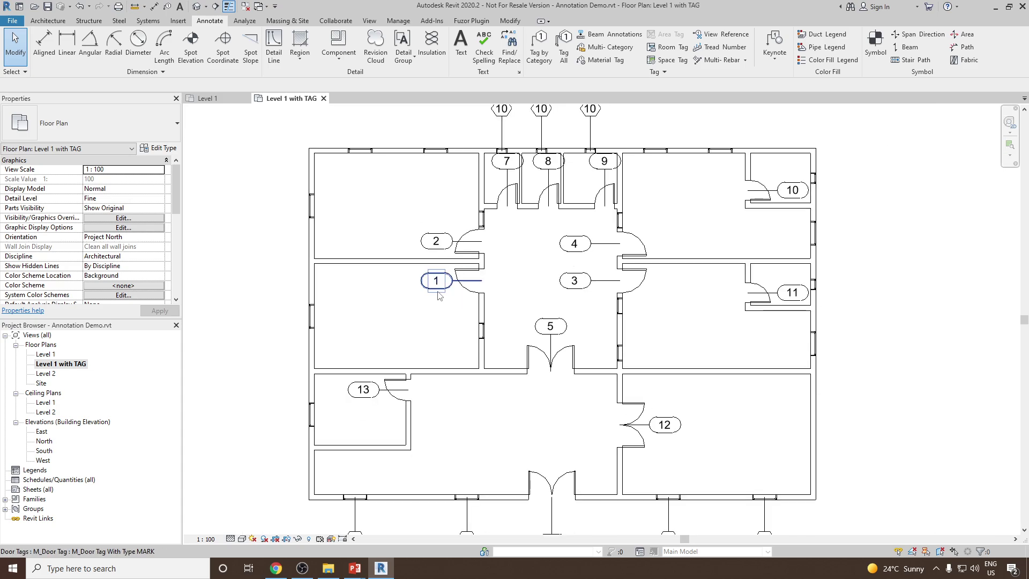
click(436, 282)
right_click(392, 217)
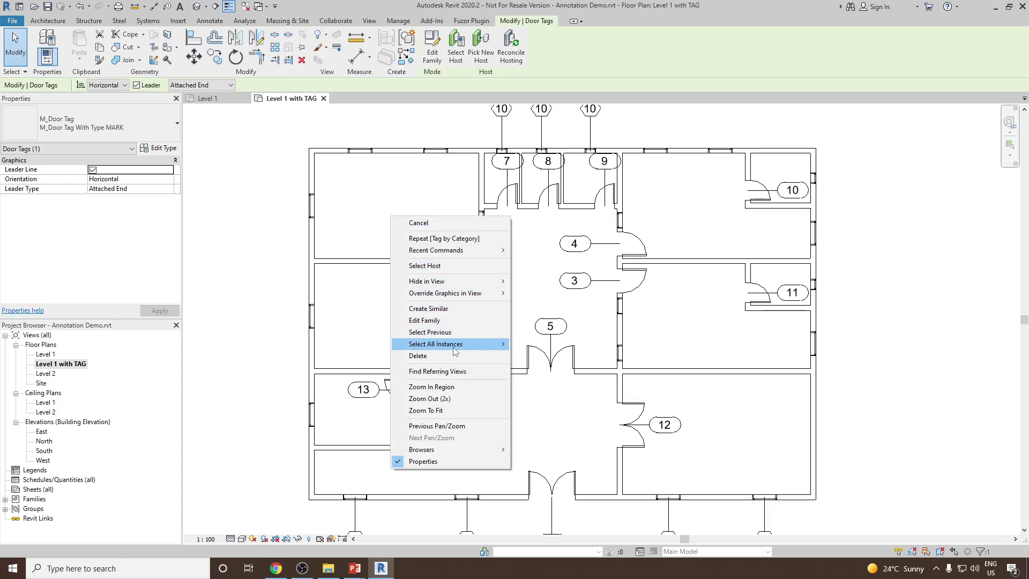
click(545, 344)
key(Escape)
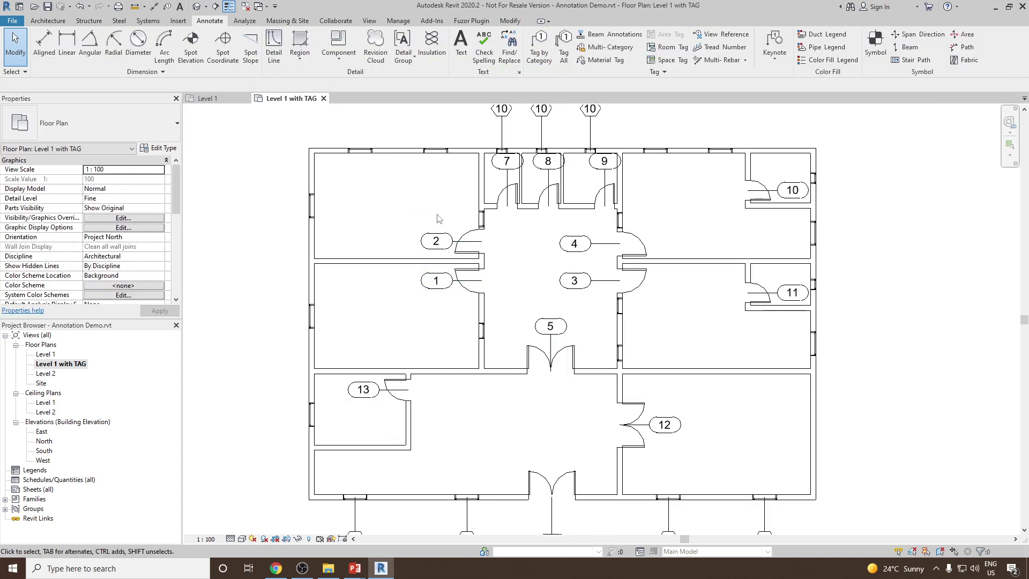
Step: Open the family of door tag 1 for editing
scroll(428, 284, down, 2)
scroll(427, 284, up, 4)
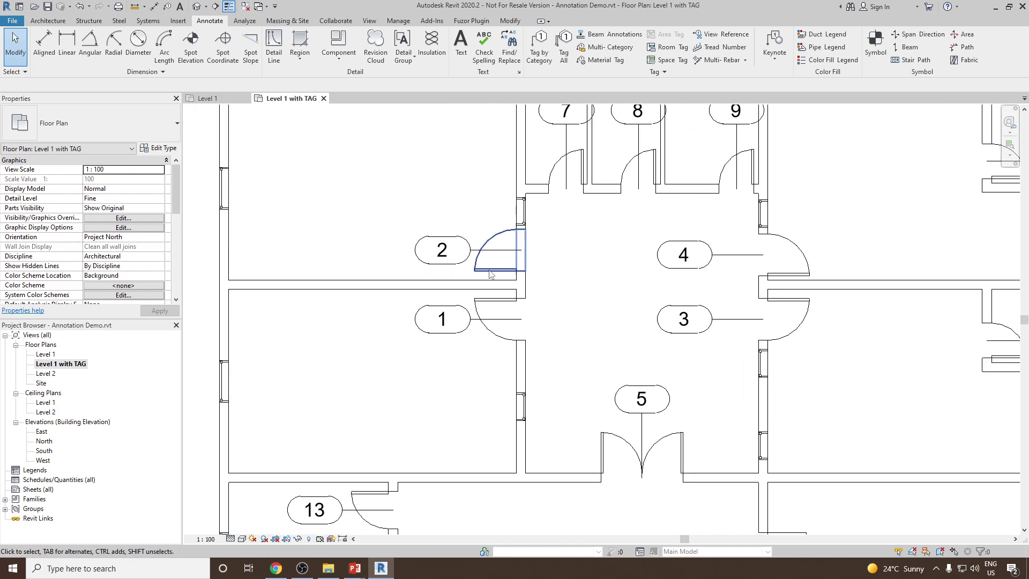
scroll(476, 317, down, 2)
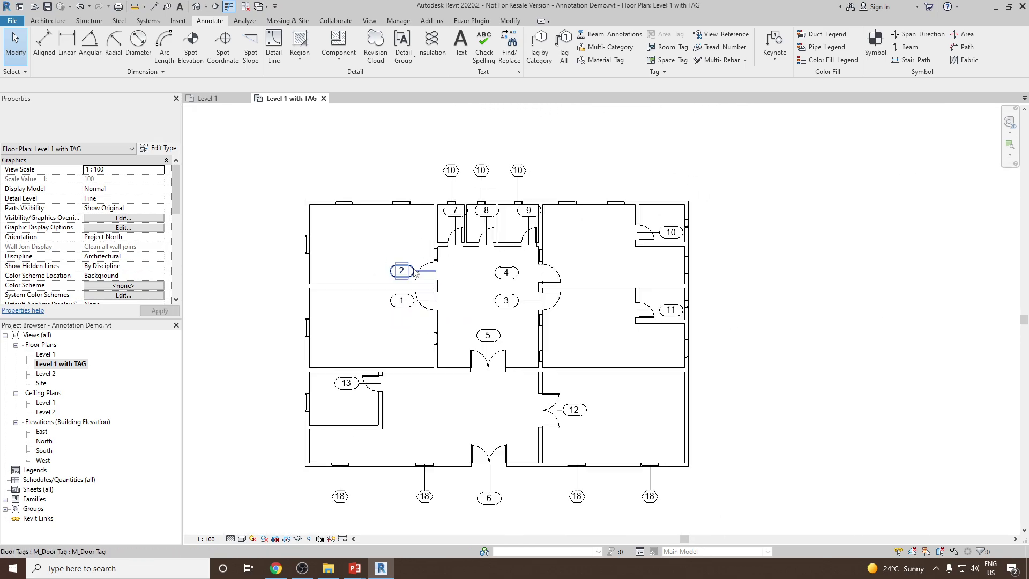
scroll(416, 314, up, 2)
click(416, 310)
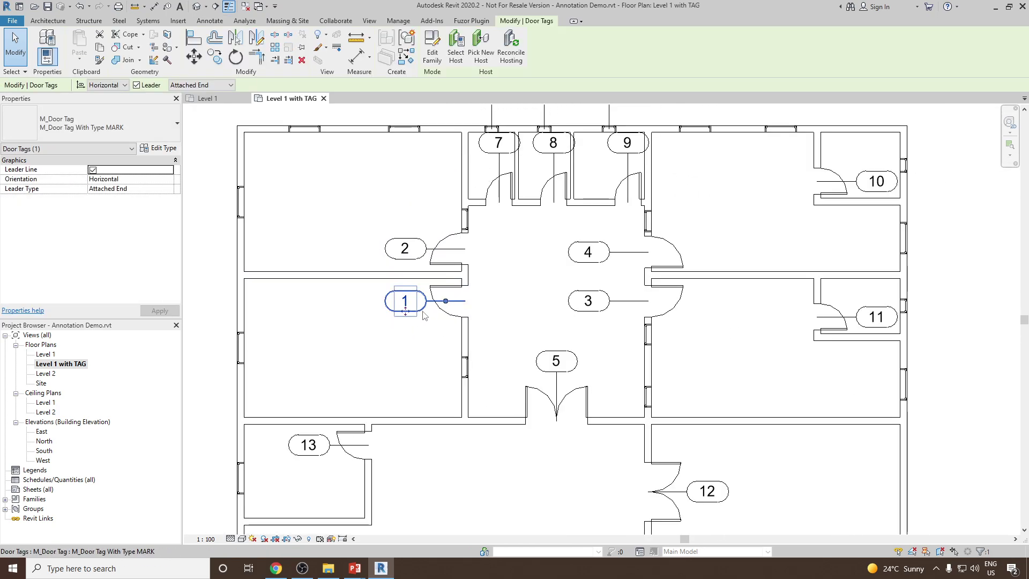
click(436, 56)
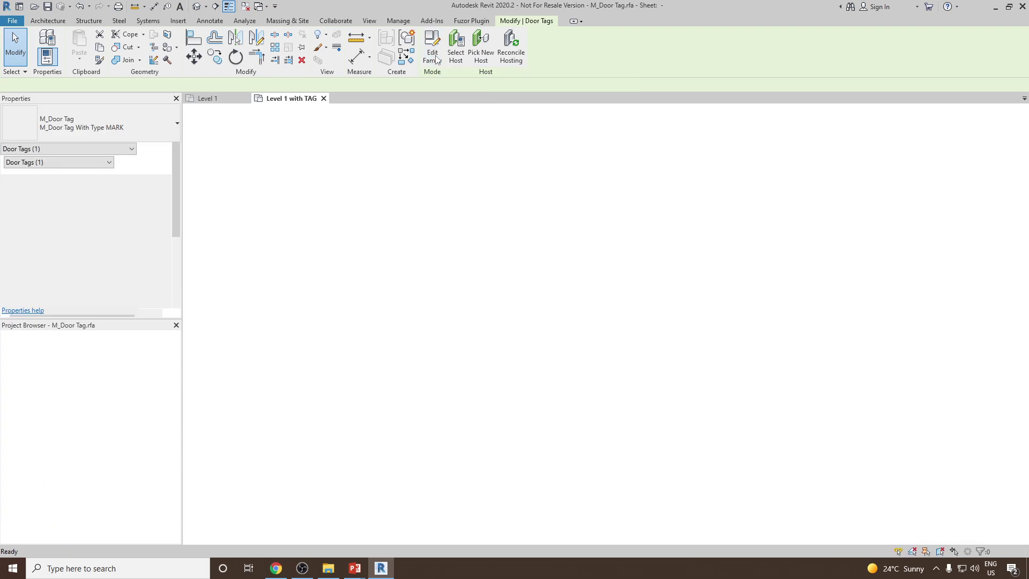
Step: Edit the label of the door tag family and remove the Mark parameter from it
scroll(409, 225, down, 6)
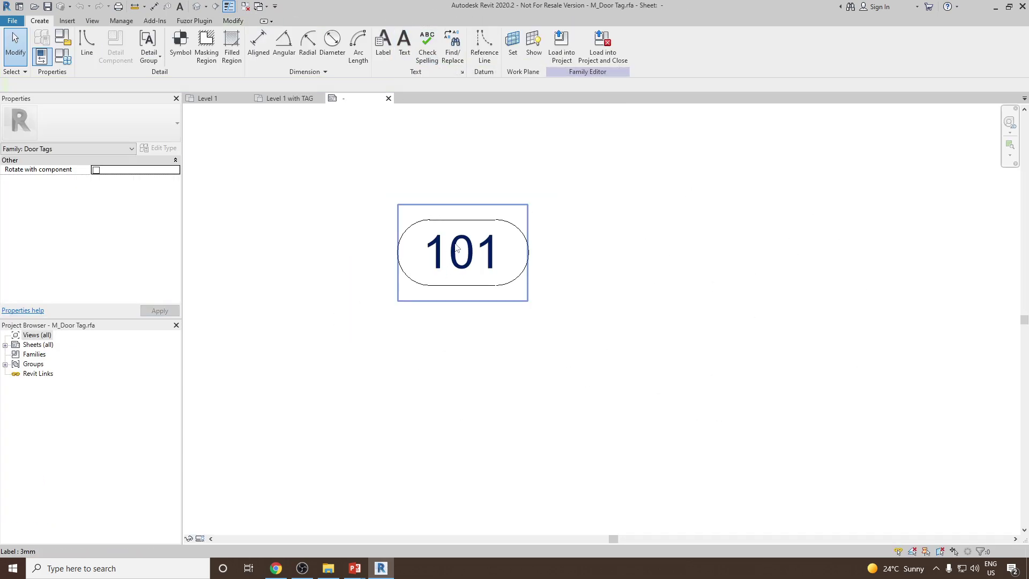
middle_drag(543, 168, 577, 224)
key(z)
key(f)
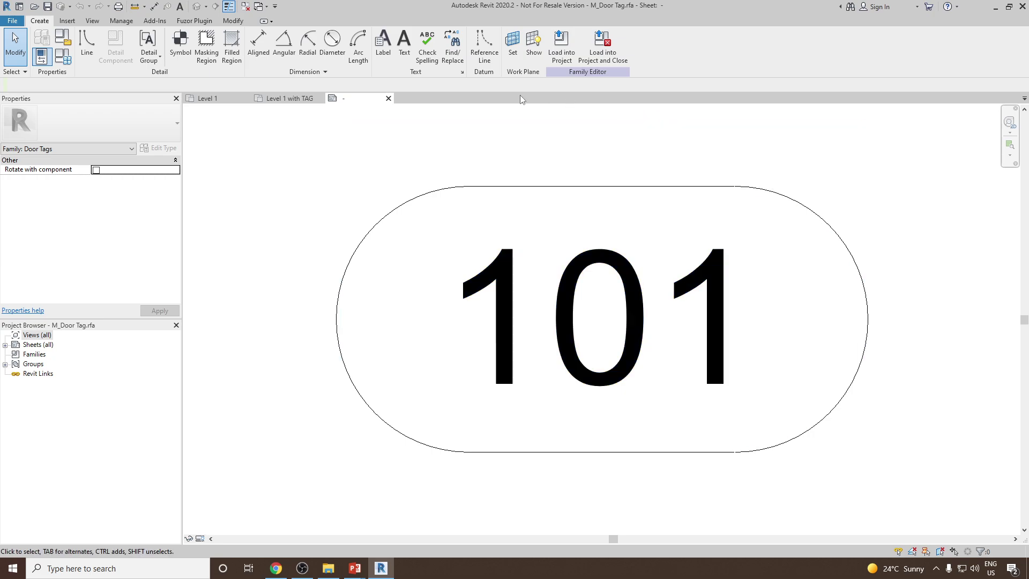
scroll(349, 255, down, 2)
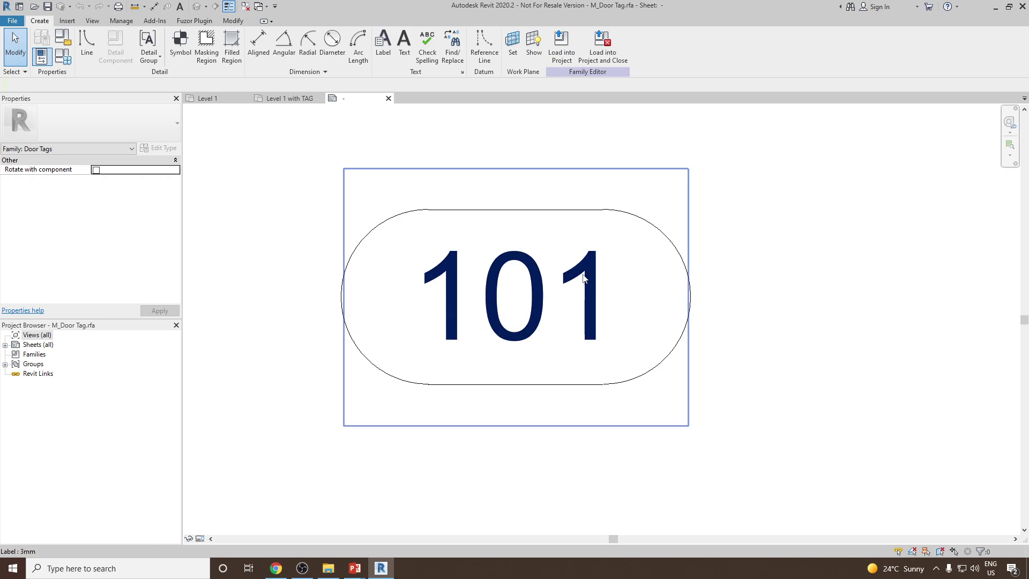
click(690, 398)
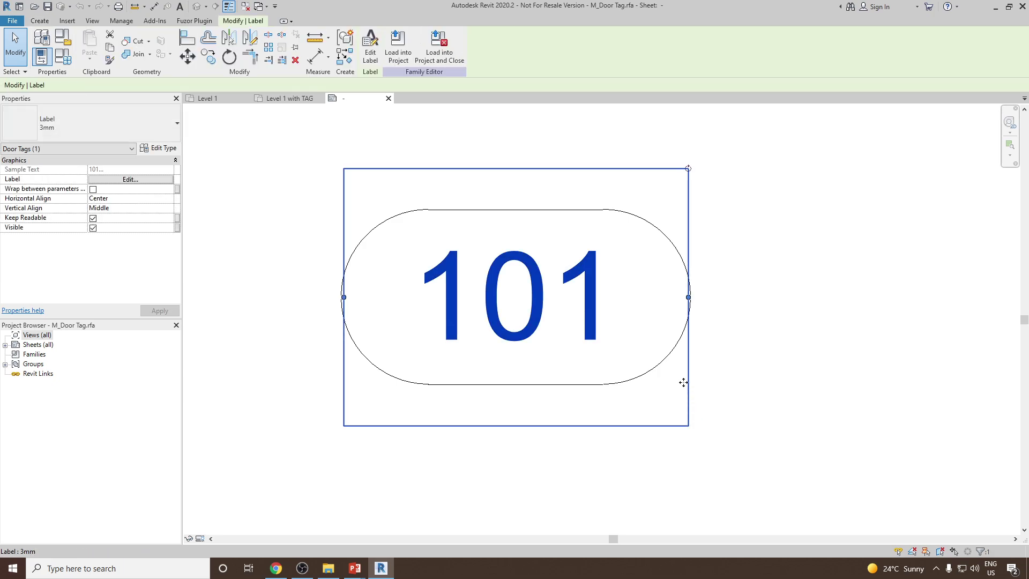
click(370, 58)
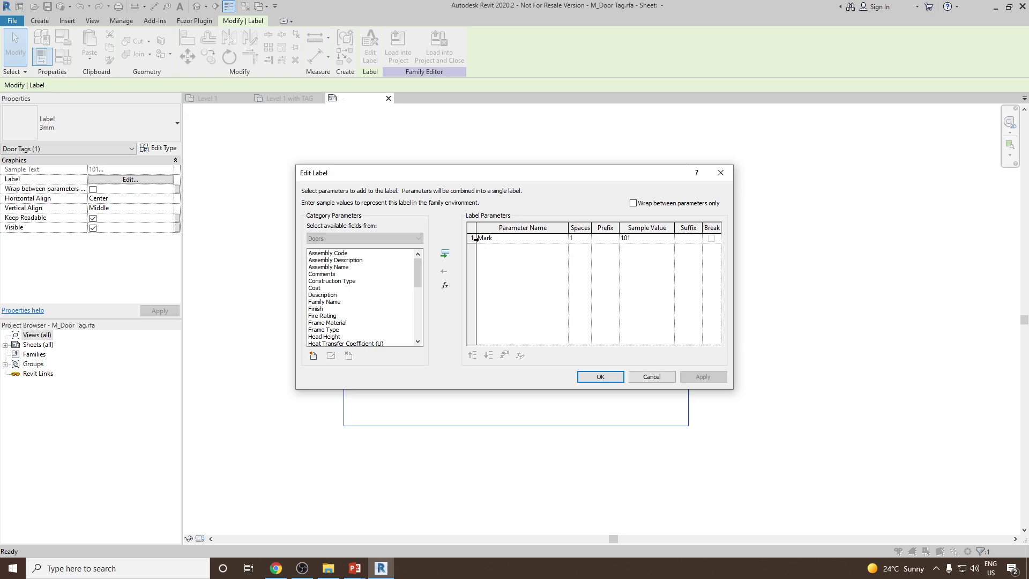
click(473, 238)
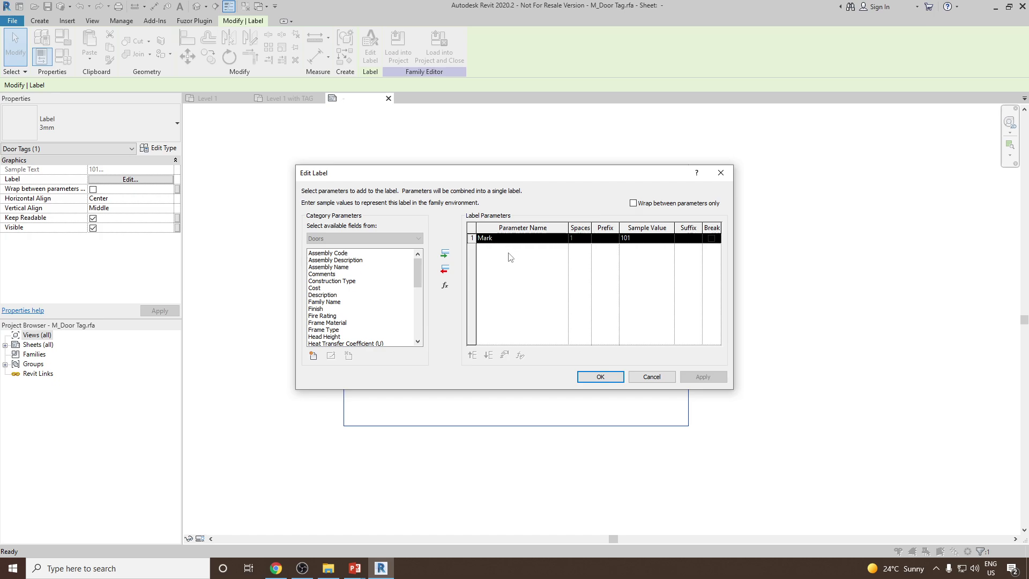
click(445, 271)
Step: Add the Type Mark parameter to the door tag's label and apply the label changes
click(329, 303)
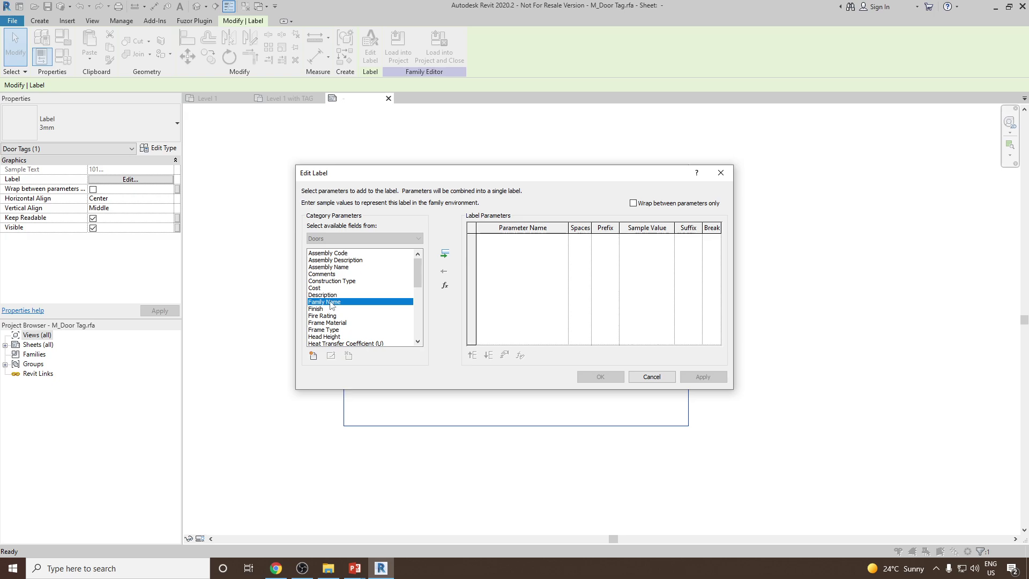
key(t)
scroll(336, 307, down, 3)
click(329, 310)
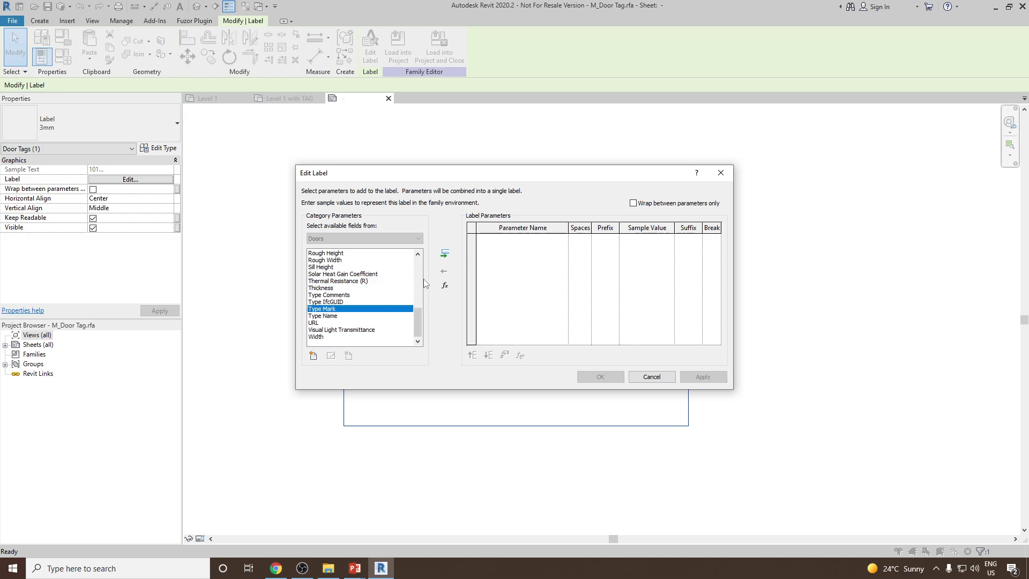
click(444, 254)
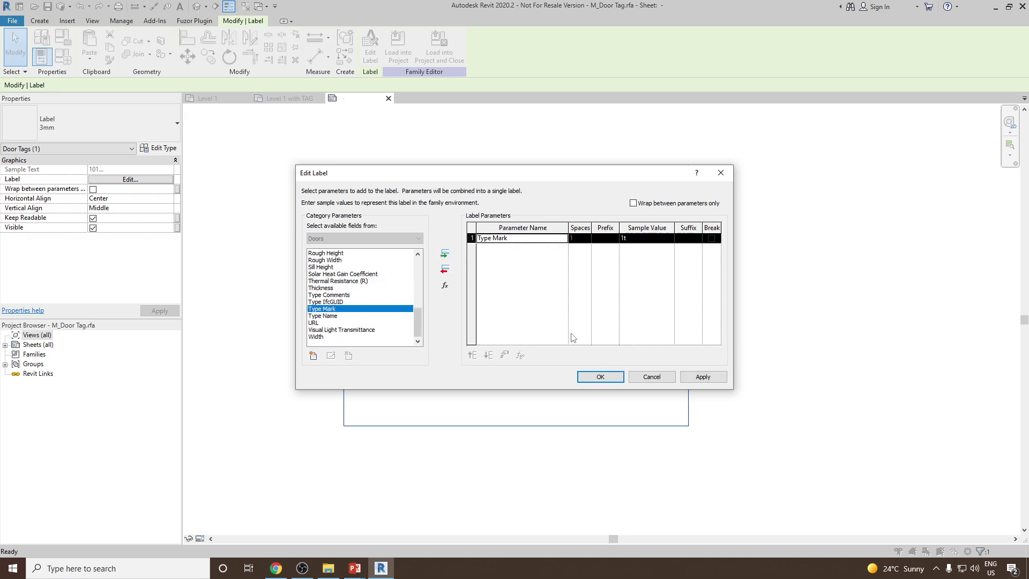
click(595, 376)
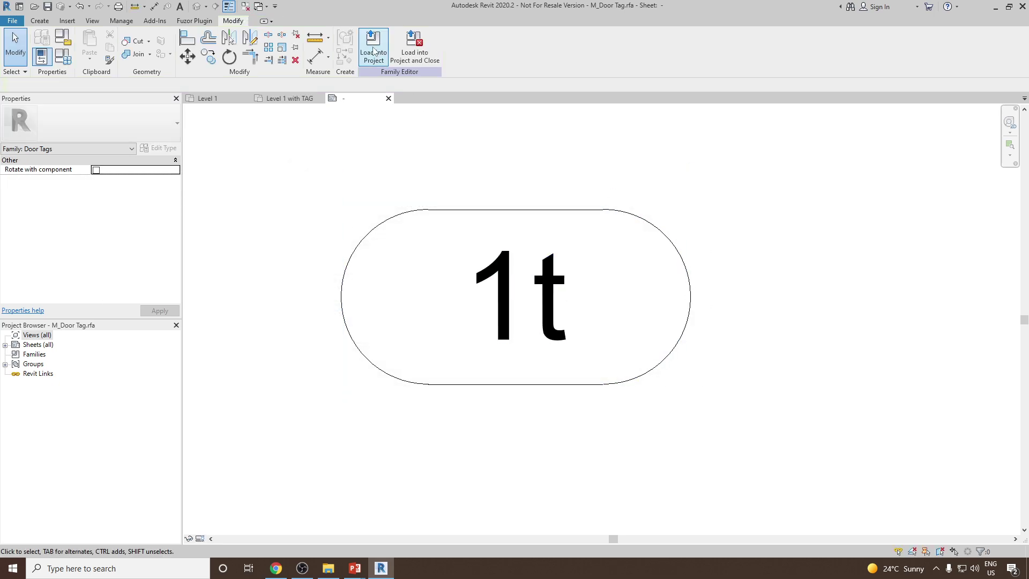
Step: Load the edited door tag family into the project, overwriting the existing version and its parameter values
click(387, 55)
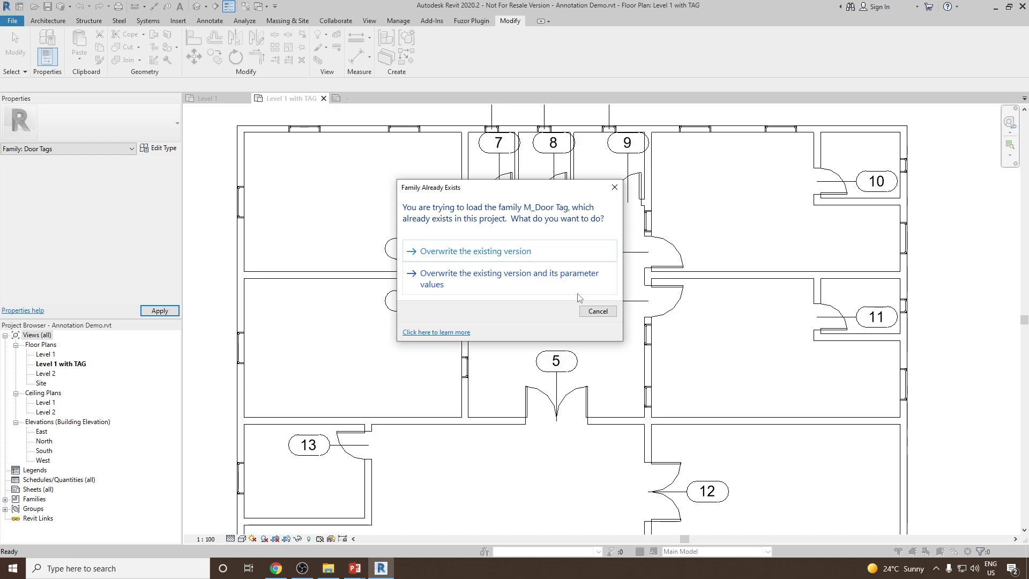
click(551, 287)
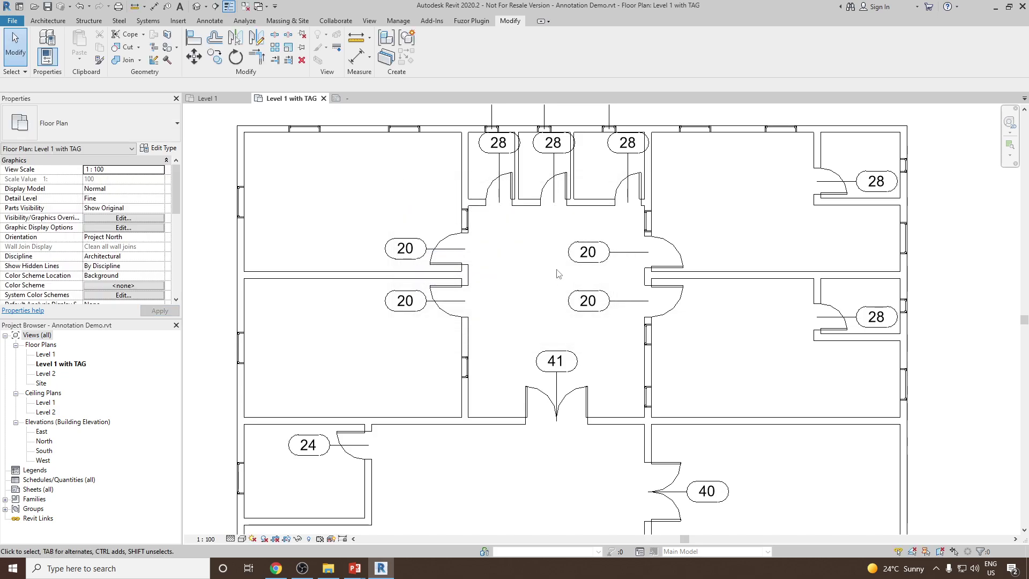
scroll(424, 254, down, 1)
Step: Check the tag types assigned to the two door tags on the left side of the central hall
click(407, 249)
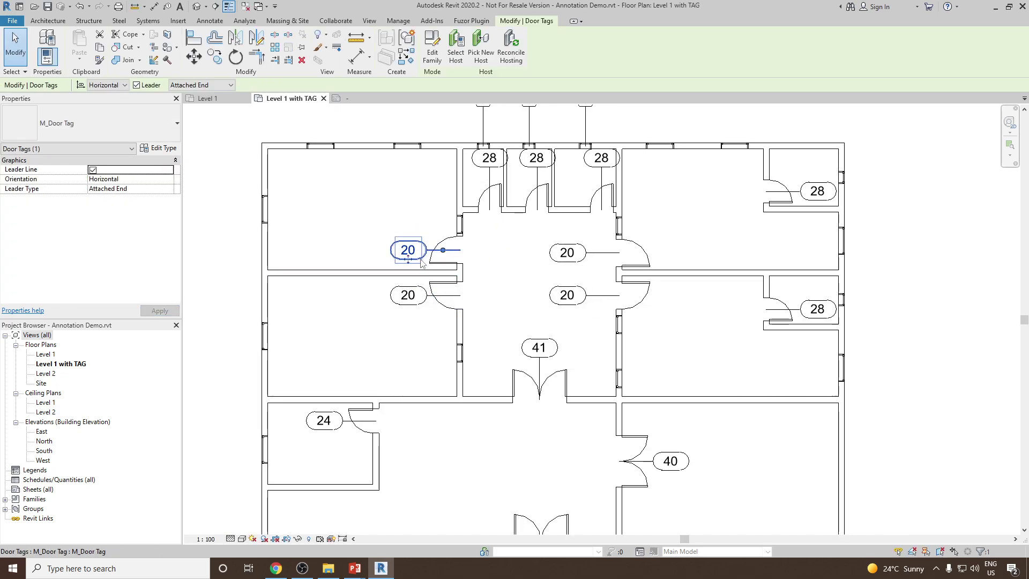
click(376, 202)
click(408, 295)
click(410, 312)
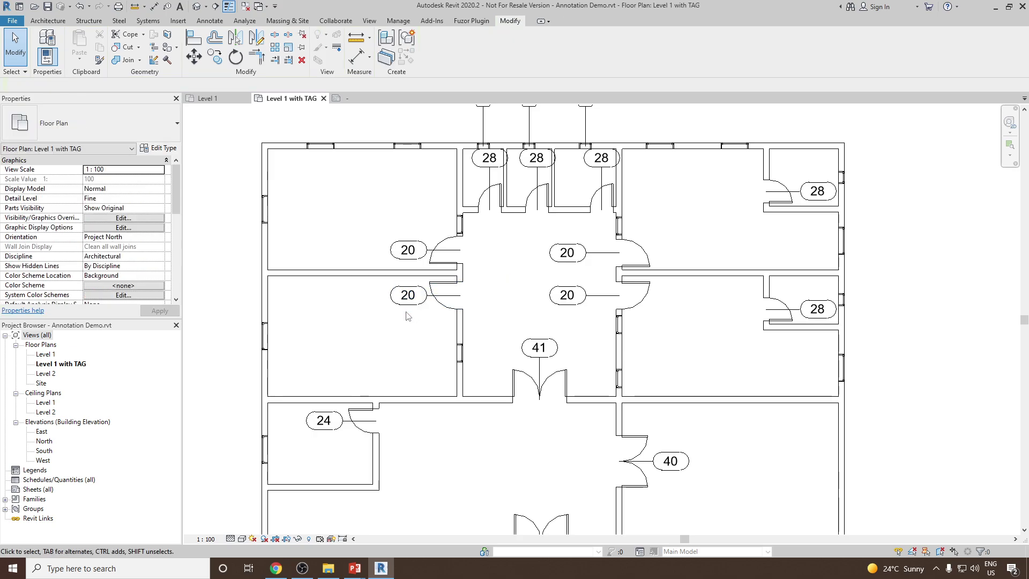
click(408, 295)
click(484, 292)
click(399, 297)
click(85, 123)
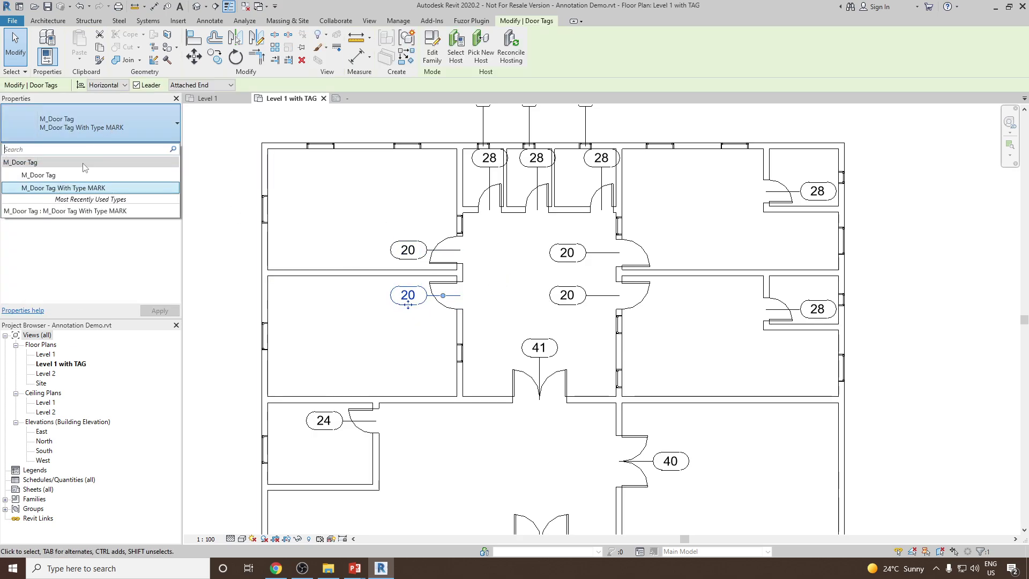
click(333, 185)
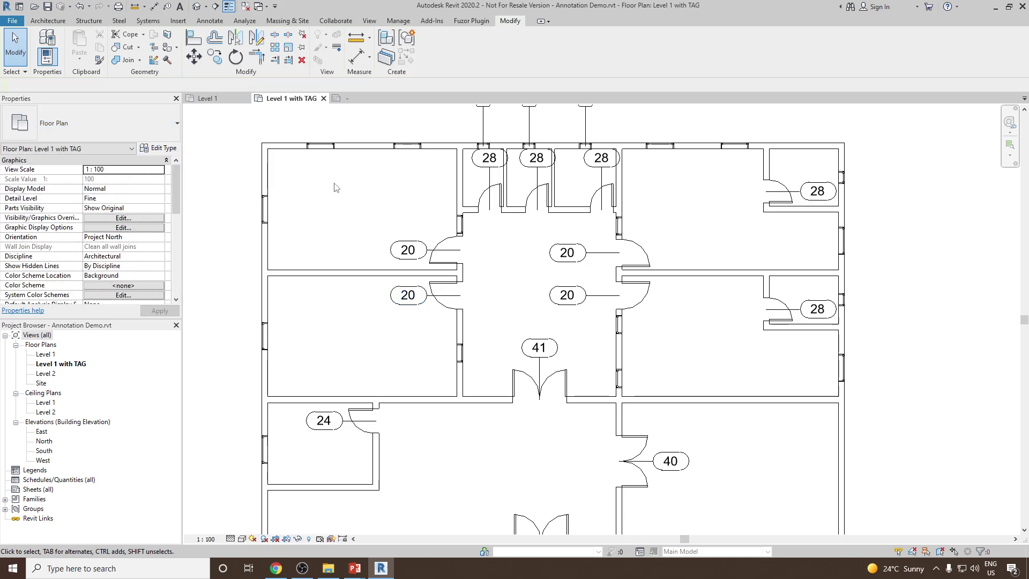
Step: Inspect the Type Mark in the type properties of the single-flush door in the small lower-left room
middle_drag(433, 273, 423, 229)
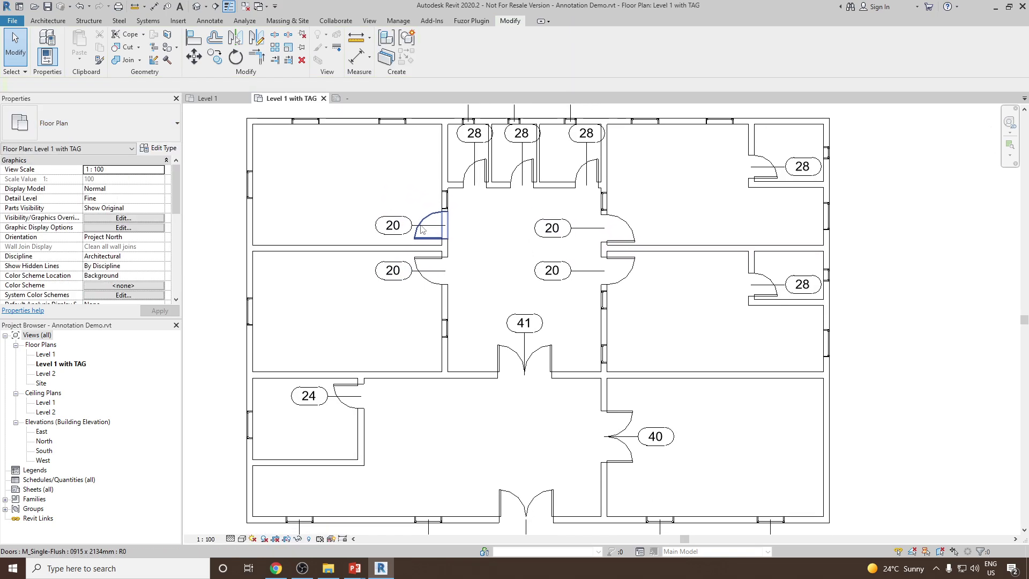
click(364, 409)
click(436, 415)
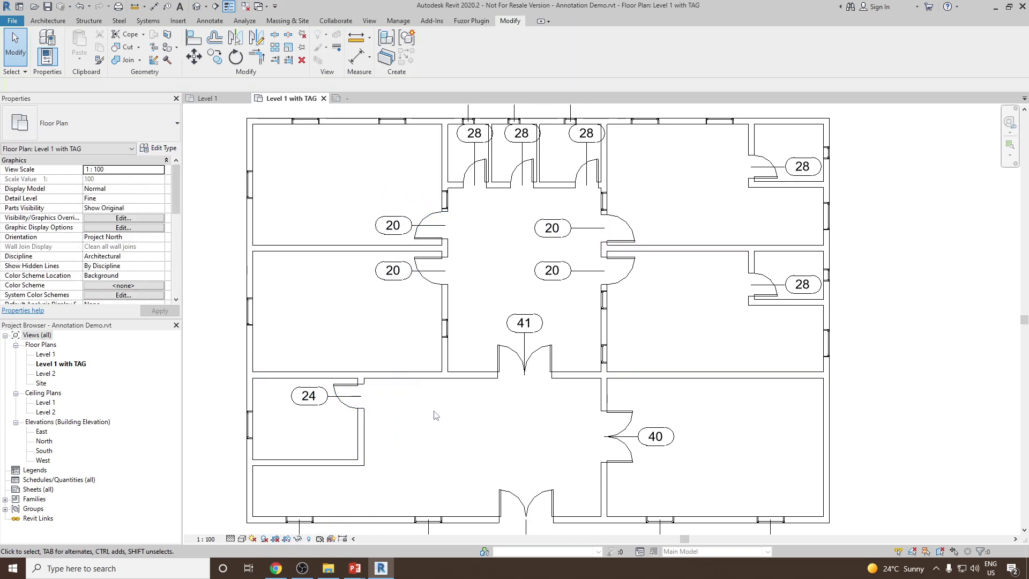
click(352, 409)
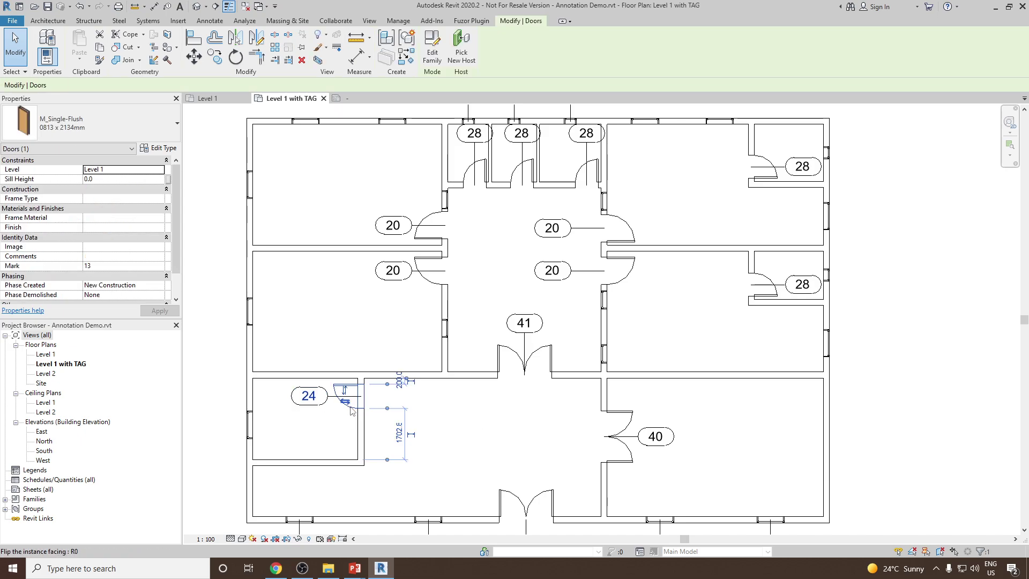
click(161, 148)
scroll(205, 350, down, 6)
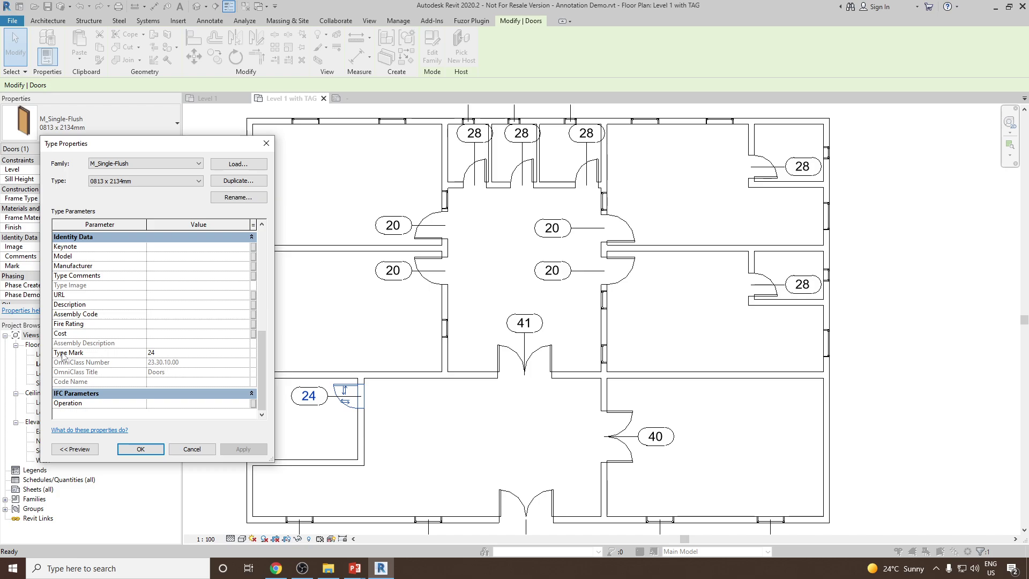
click(213, 451)
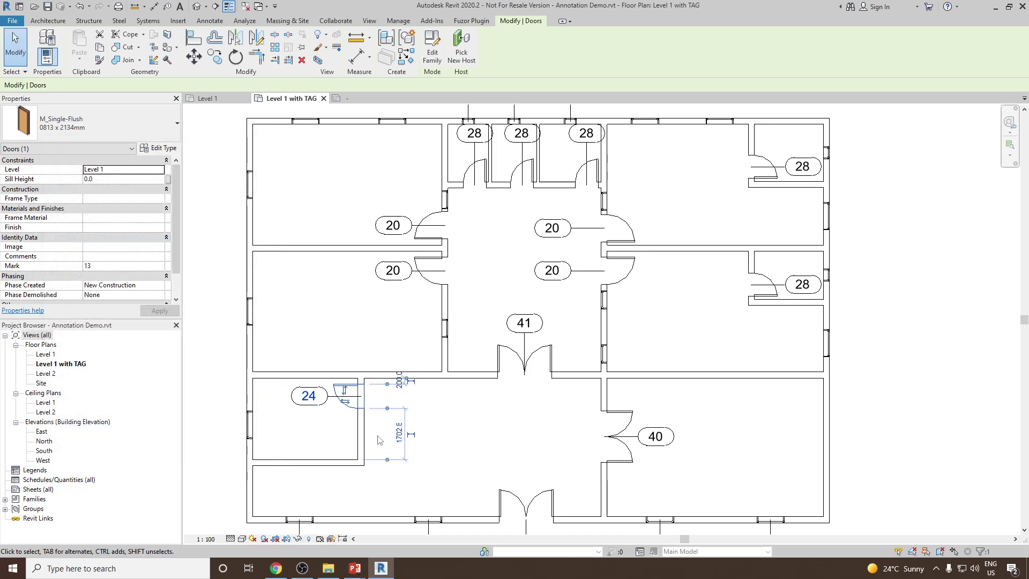
click(422, 414)
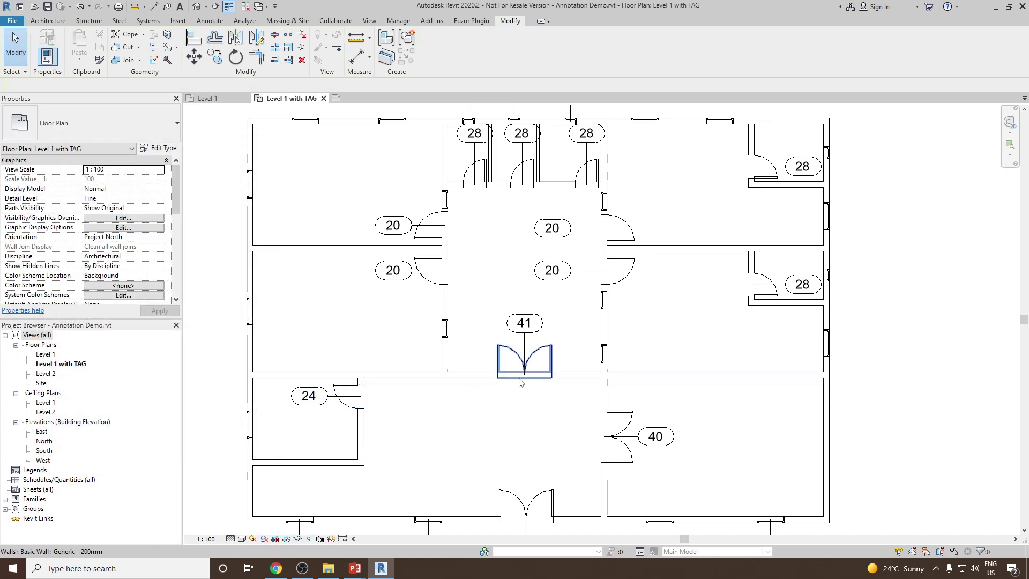
Step: Review the door types available for the lower door on the left side of the central hall
scroll(605, 351, down, 2)
middle_drag(679, 339, 631, 351)
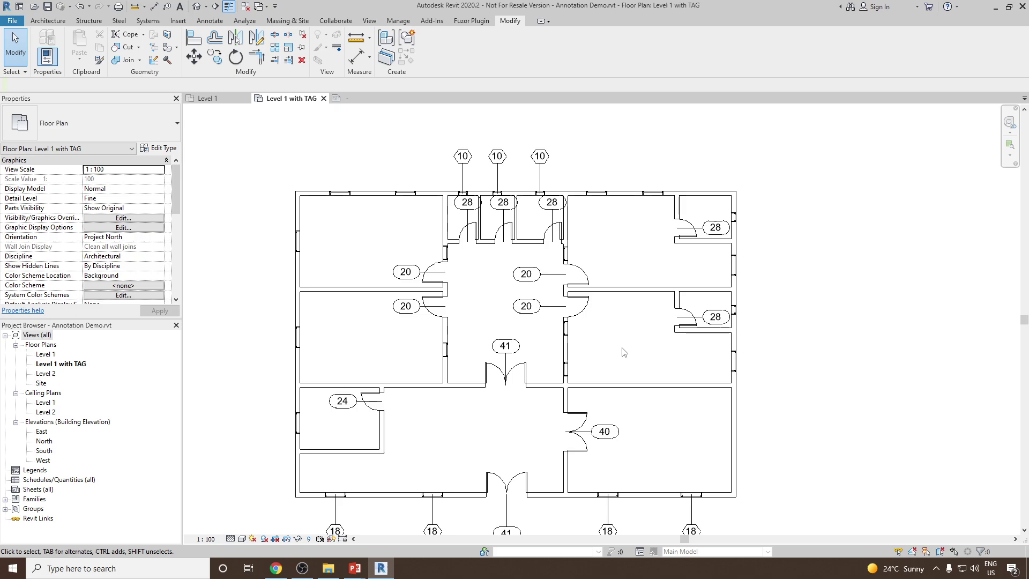
scroll(450, 308, up, 2)
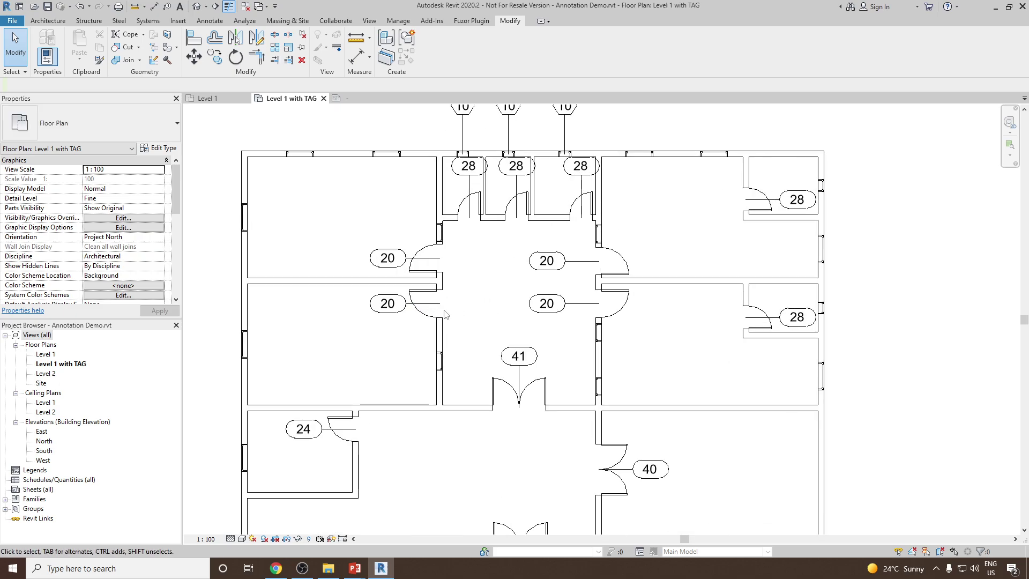
click(426, 313)
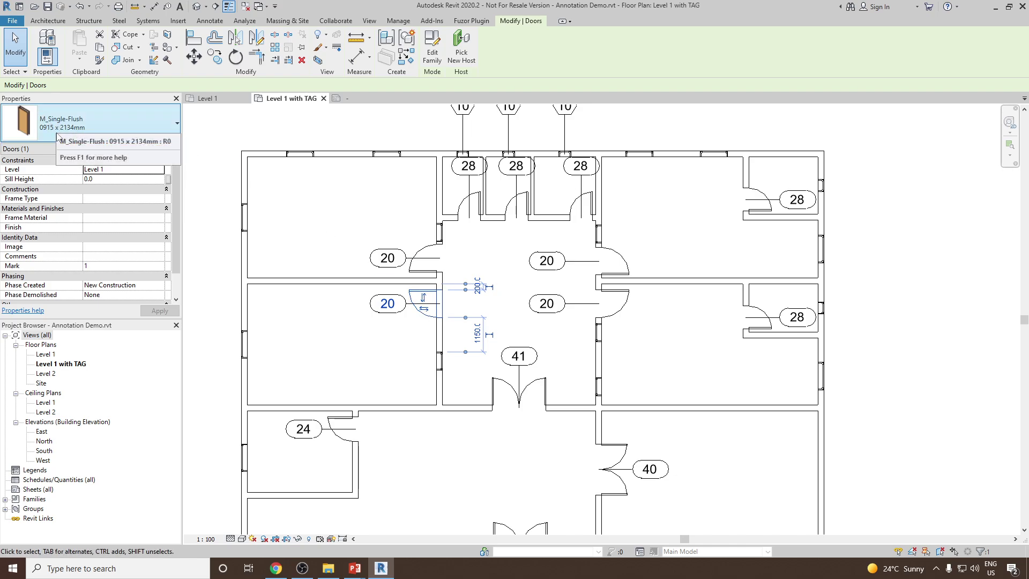
click(124, 130)
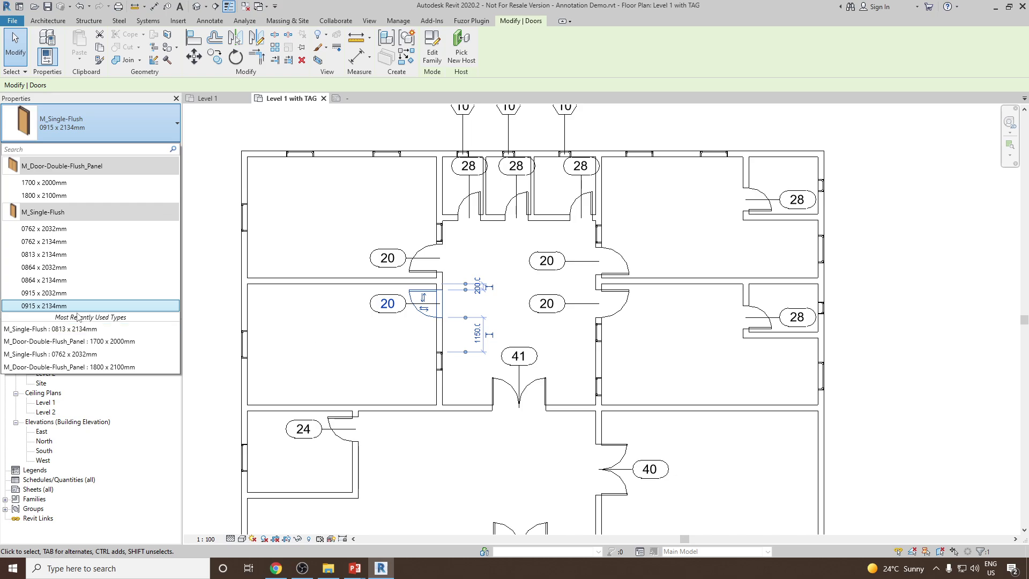
click(404, 341)
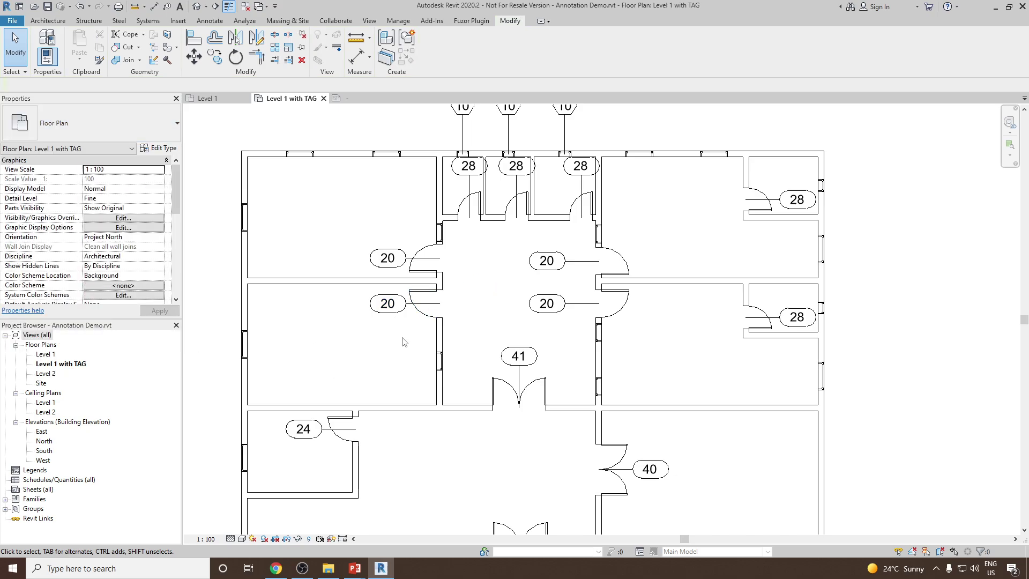
Step: Set the Type Mark of the M_Single-Flush 0915 x 2134mm door type to D1
click(424, 321)
click(162, 153)
scroll(201, 350, down, 6)
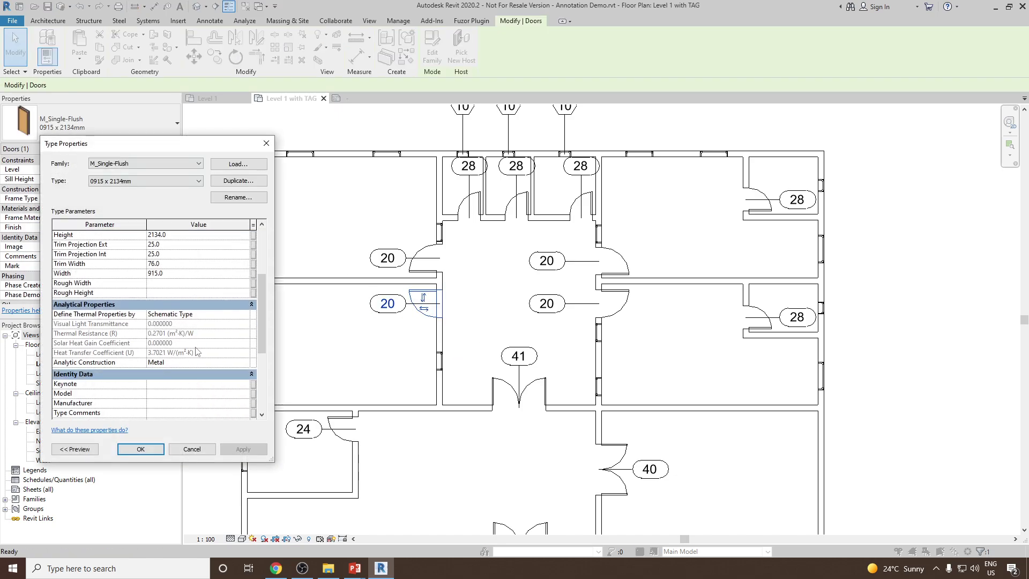
click(191, 385)
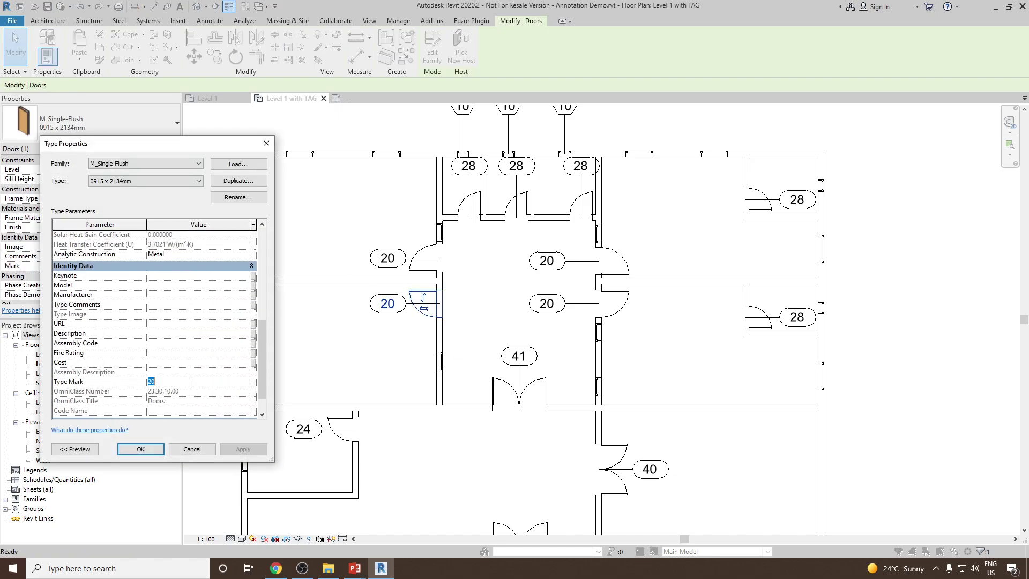
text(D)
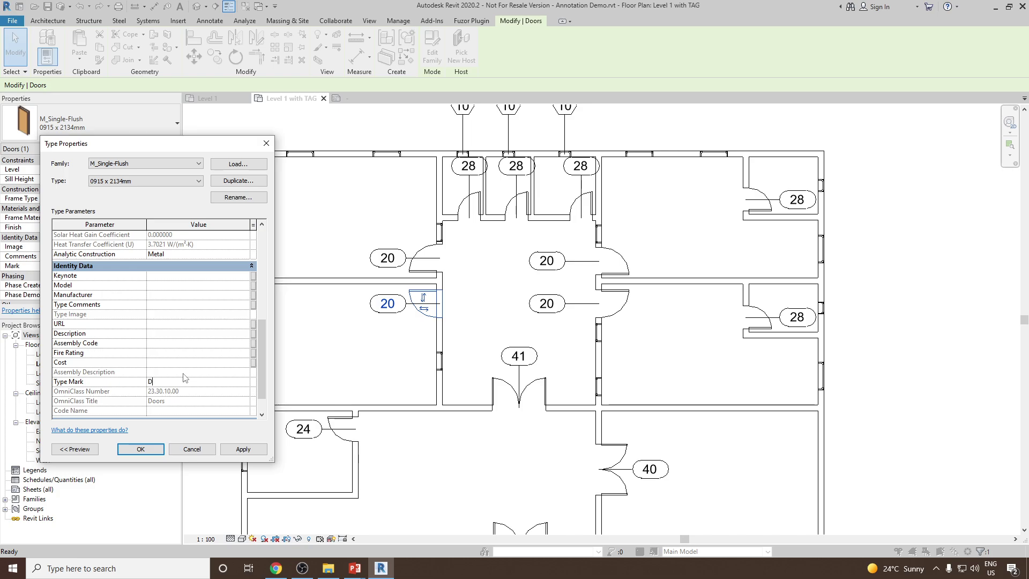
text(1)
click(256, 449)
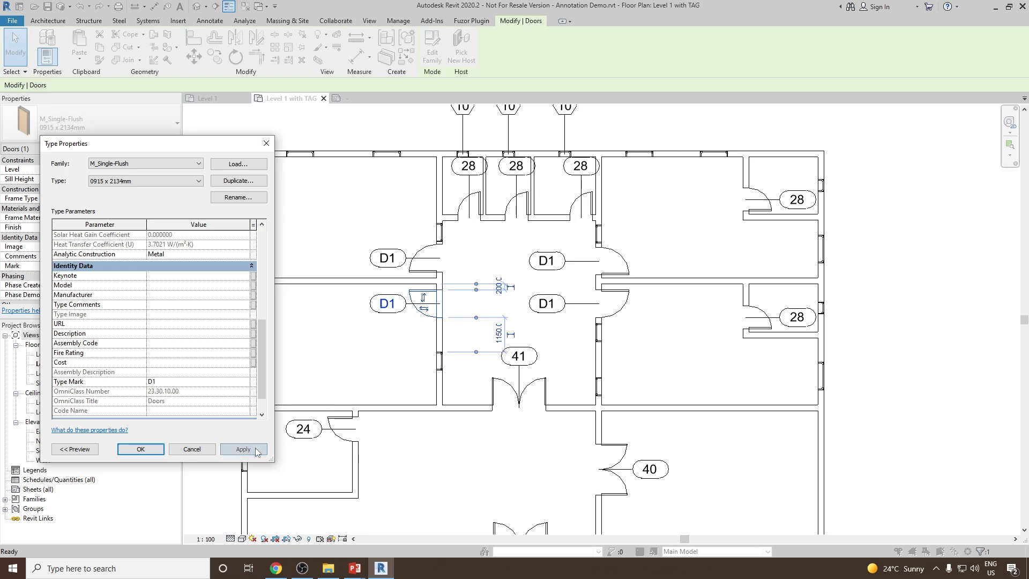
click(140, 450)
key(Escape)
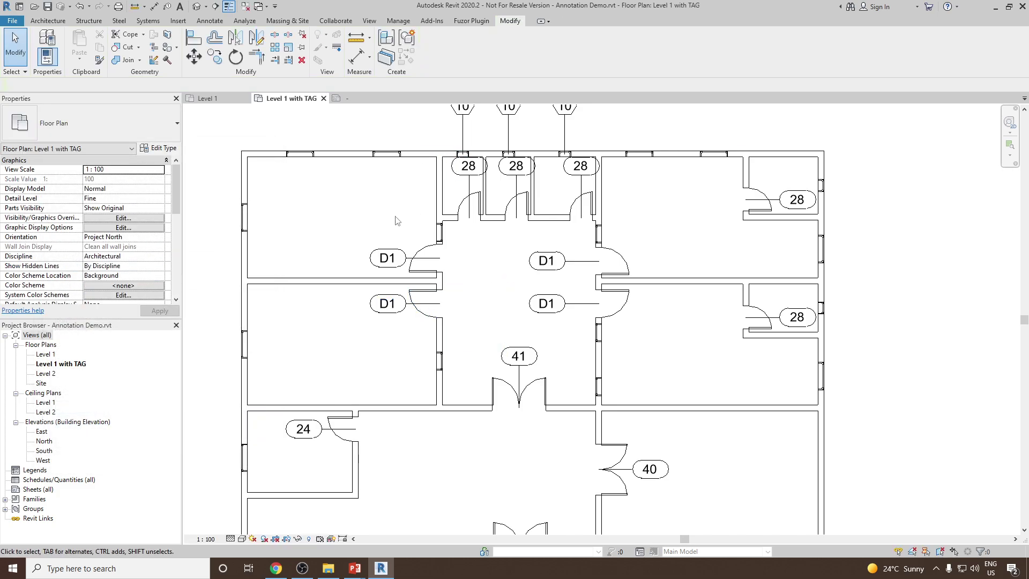
scroll(486, 221, down, 2)
scroll(486, 220, up, 1)
scroll(397, 300, up, 1)
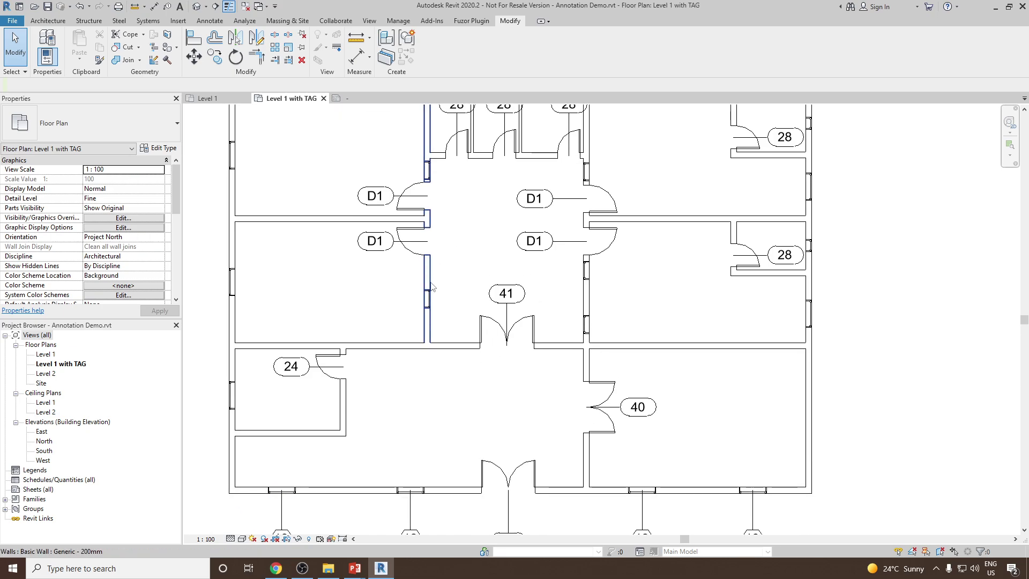
middle_drag(338, 361, 215, 493)
scroll(214, 493, up, 1)
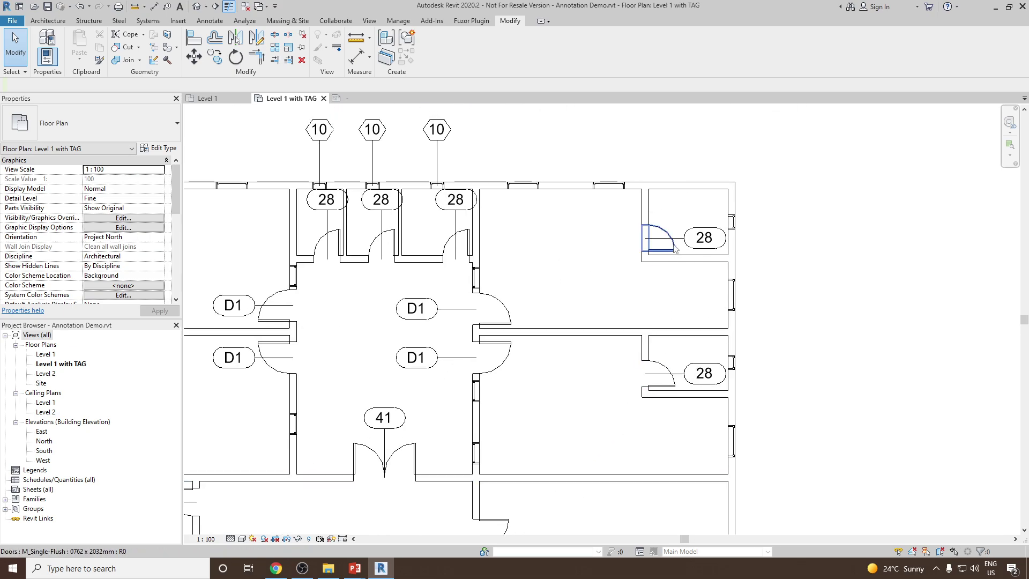
click(704, 238)
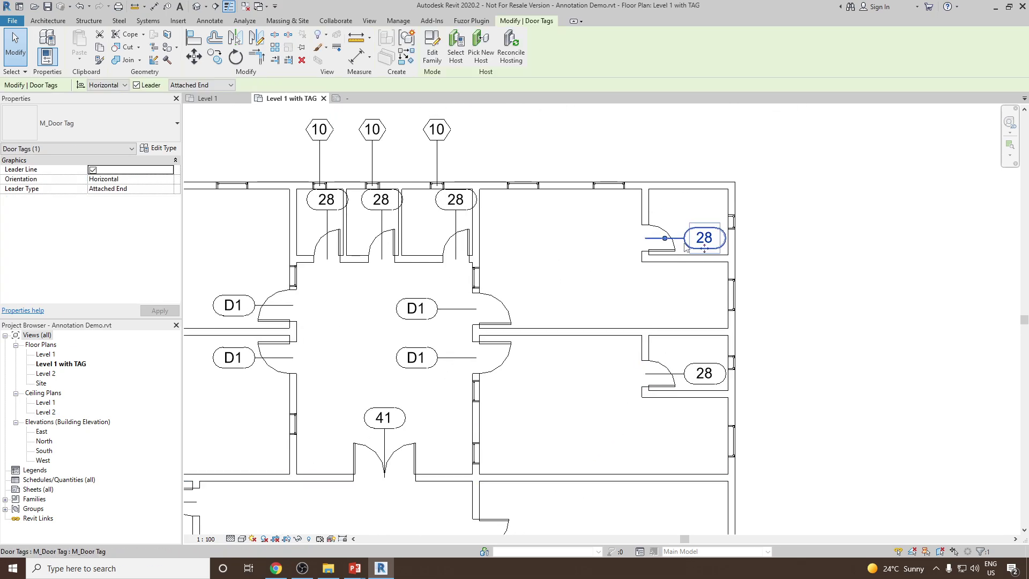
click(160, 149)
click(264, 146)
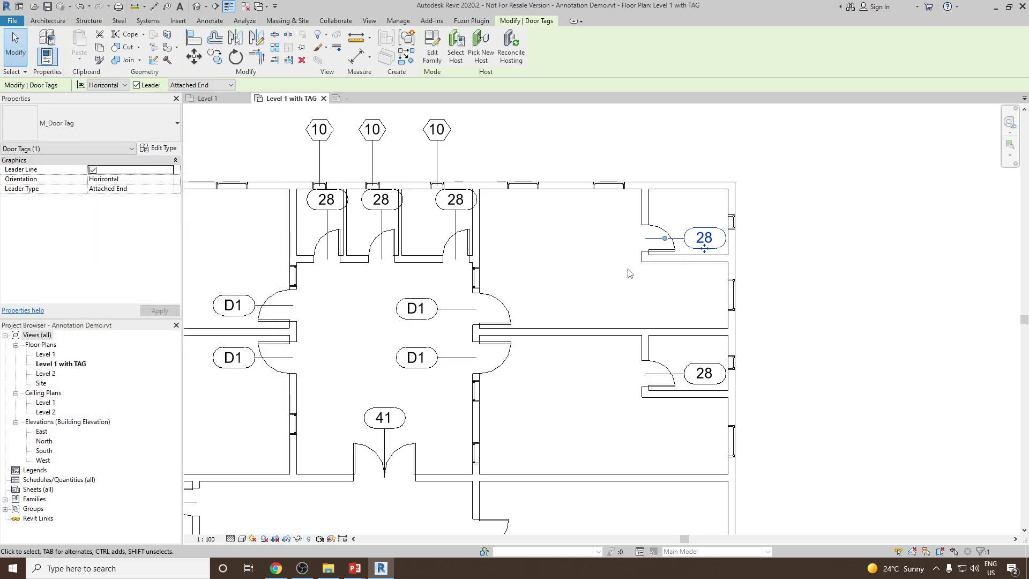
key(Escape)
Step: Set the Type Mark of the M_Single-Flush 0762 x 2032mm door type to D2, using the small upper-right room's door
click(655, 236)
click(166, 149)
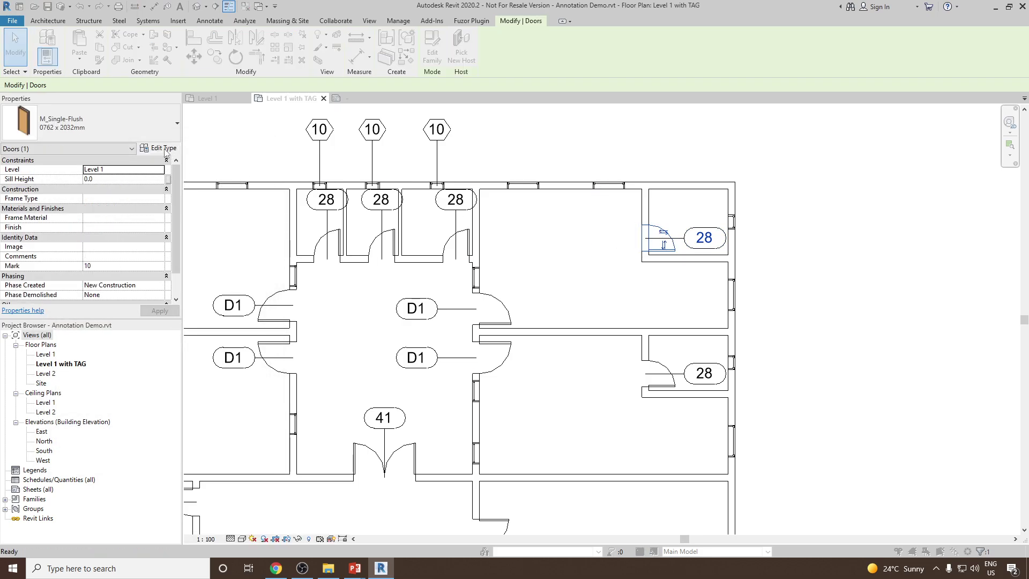
scroll(182, 356, down, 5)
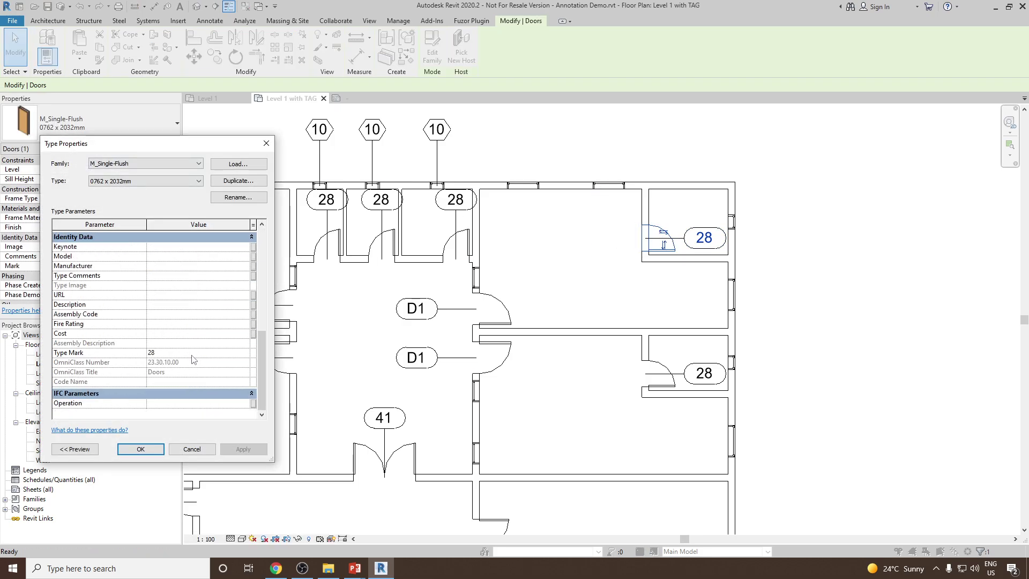
click(192, 354)
text(D2)
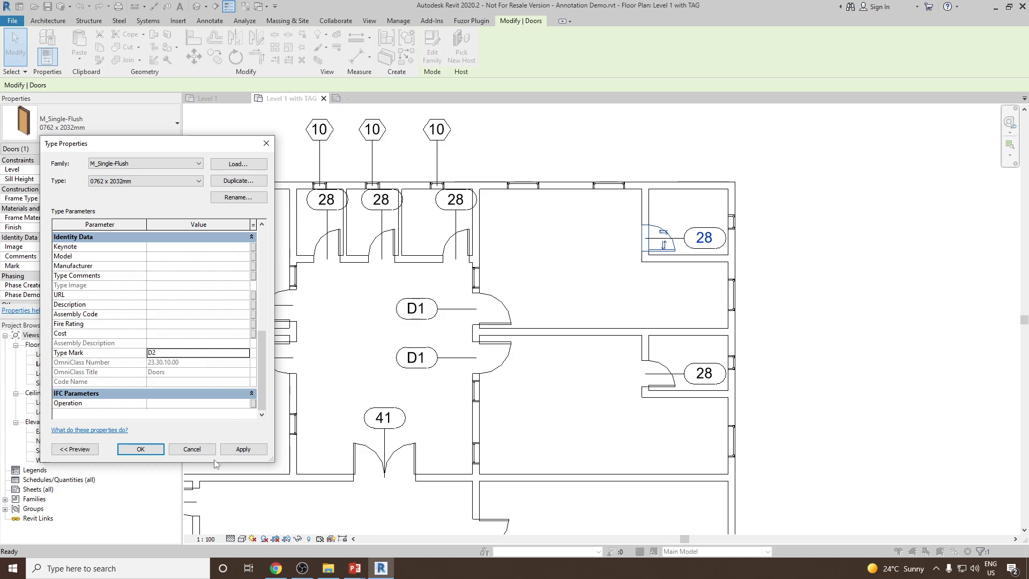
click(235, 449)
click(140, 449)
Step: Set the Type Mark of the small lower-left room's M_Single-Flush 0813 x 2134mm door type to D3
scroll(460, 347, down, 3)
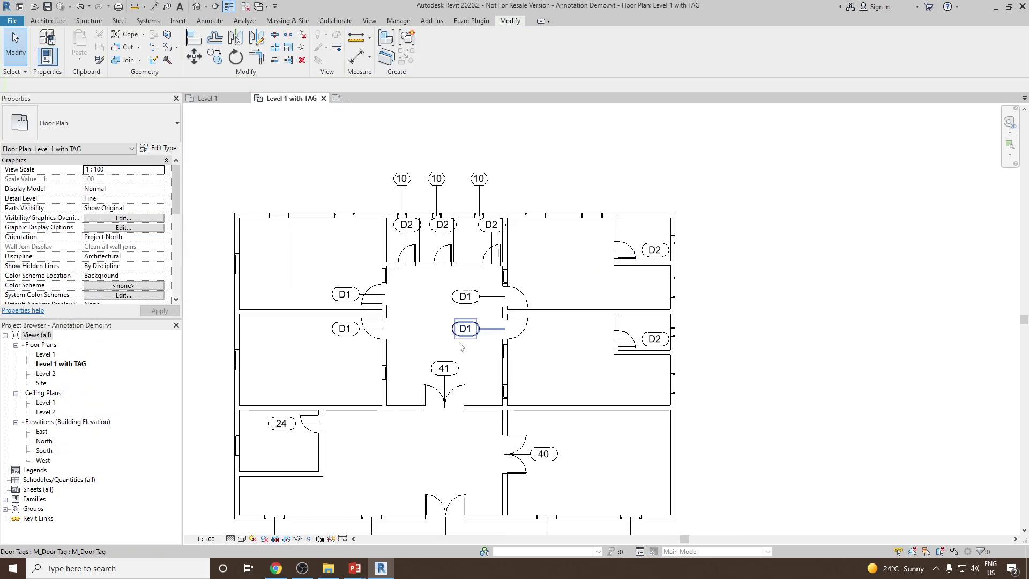
scroll(376, 383, up, 2)
click(309, 423)
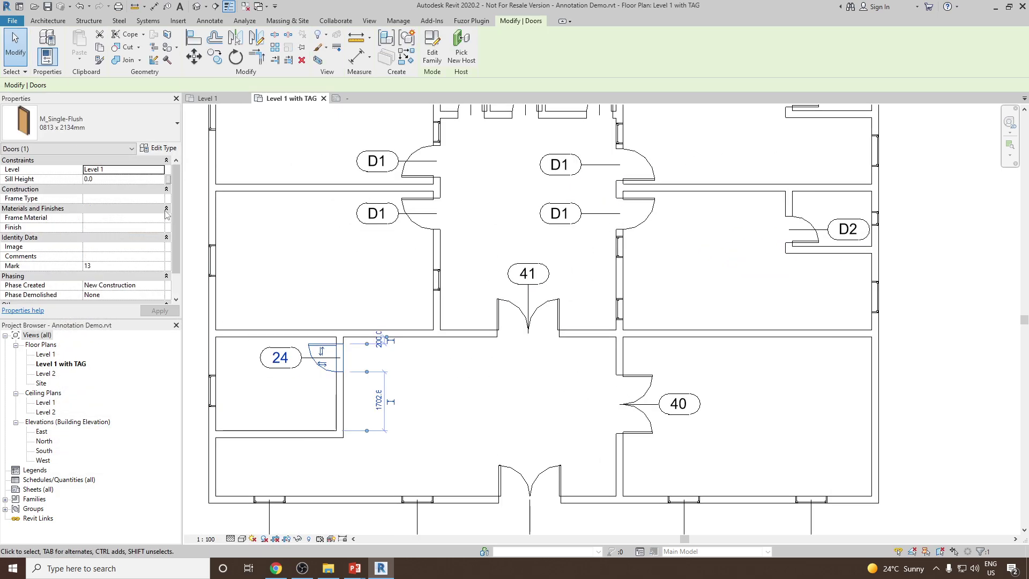
click(158, 147)
scroll(188, 360, down, 6)
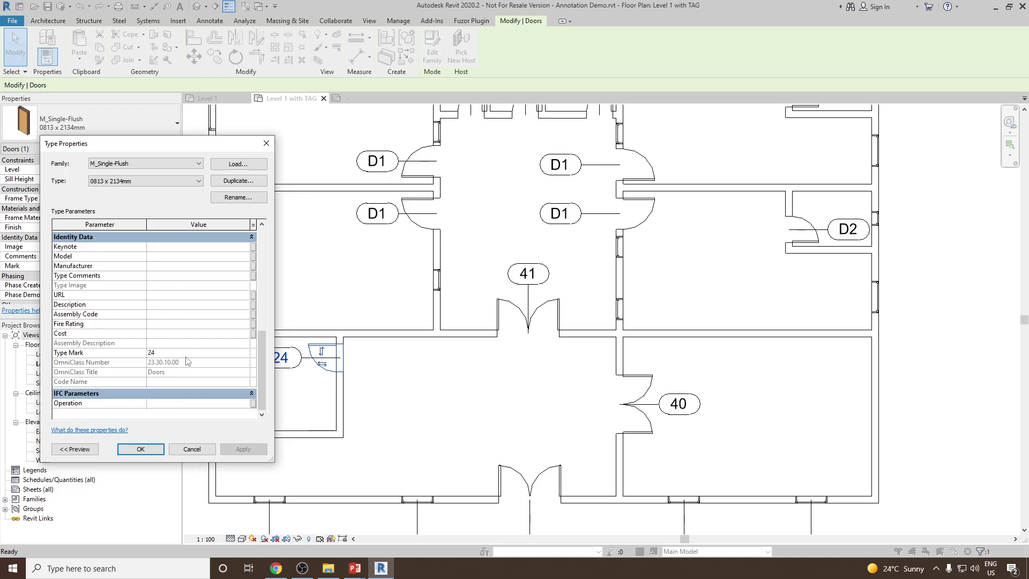
click(186, 353)
text(D3)
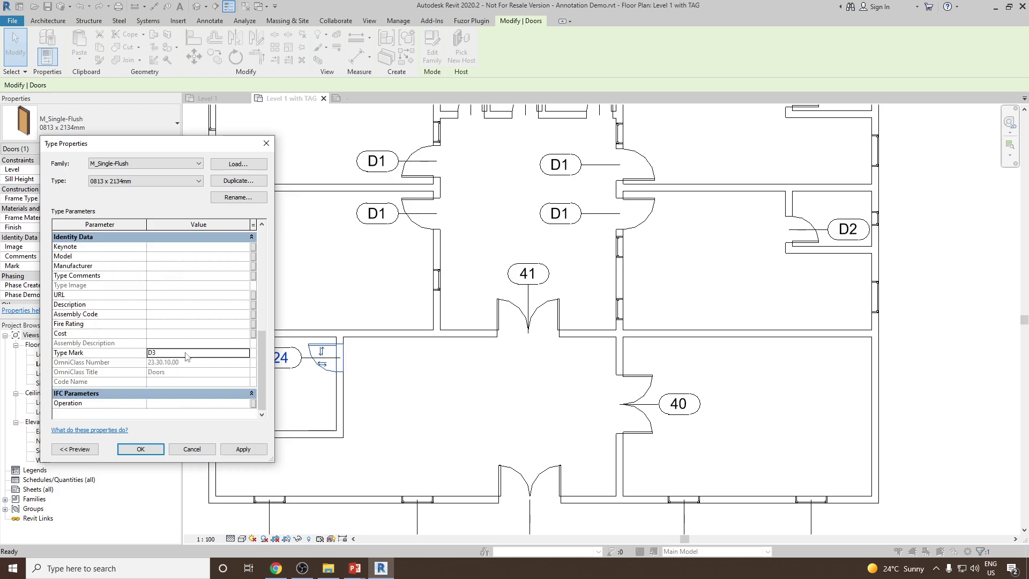
click(243, 449)
click(140, 449)
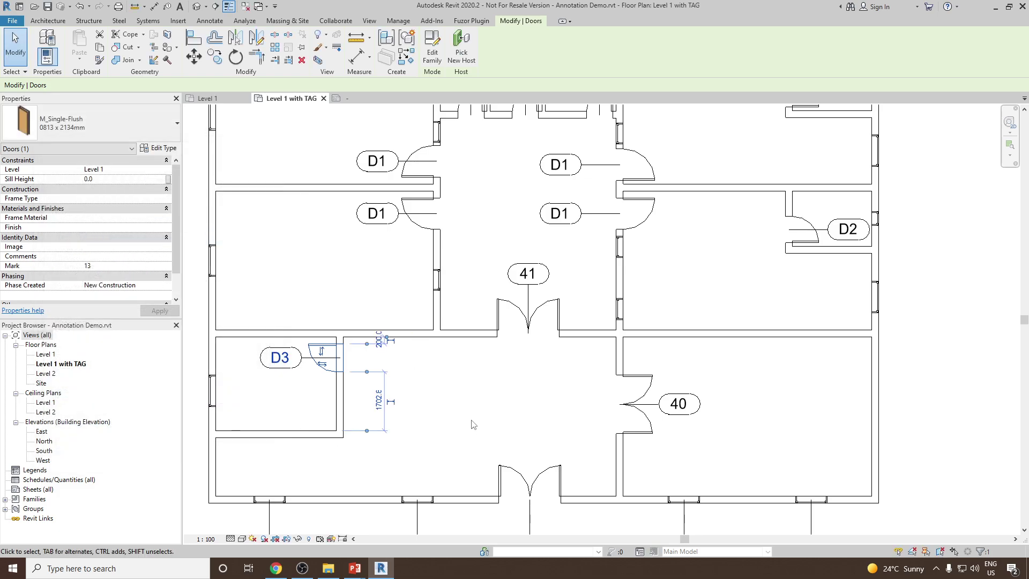
middle_drag(533, 366, 518, 473)
scroll(498, 361, down, 2)
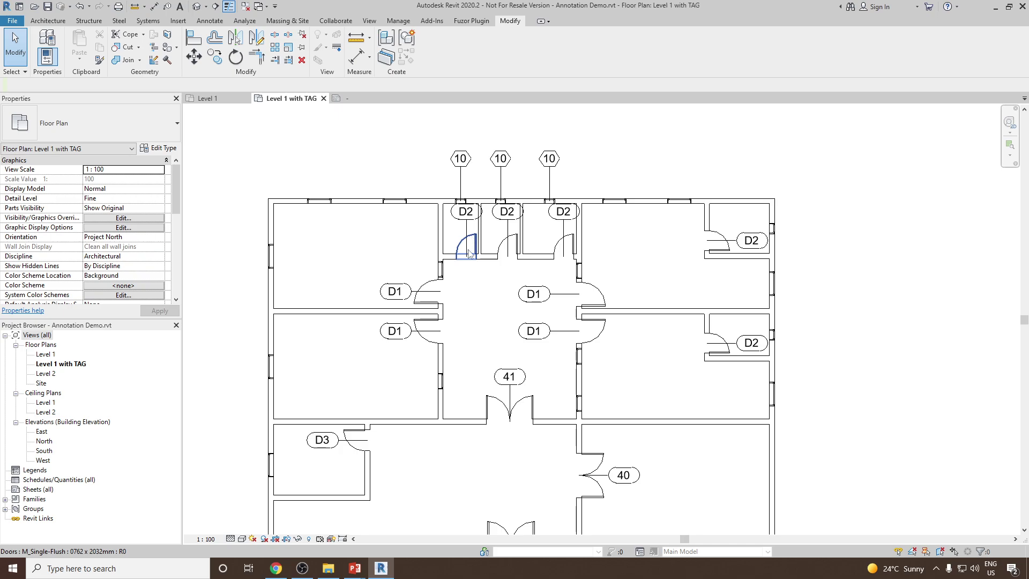
Step: Change the Type Mark of the M_Single-Flush 0762 x 2032mm door type to D4, using the upper-left small room's door
click(469, 260)
click(163, 148)
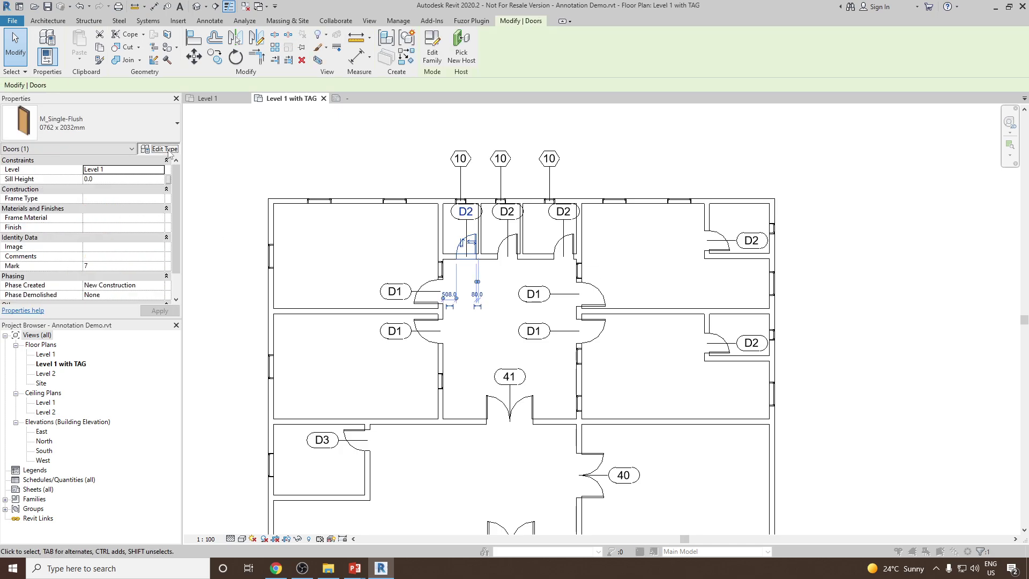
scroll(179, 322, down, 5)
click(180, 352)
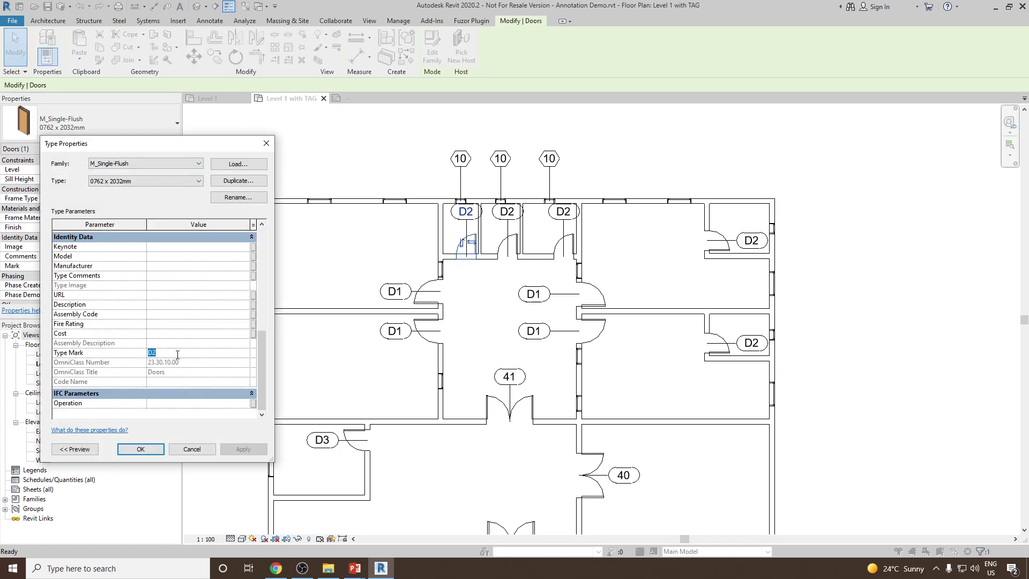
key(BackSpace)
text(4)
click(232, 449)
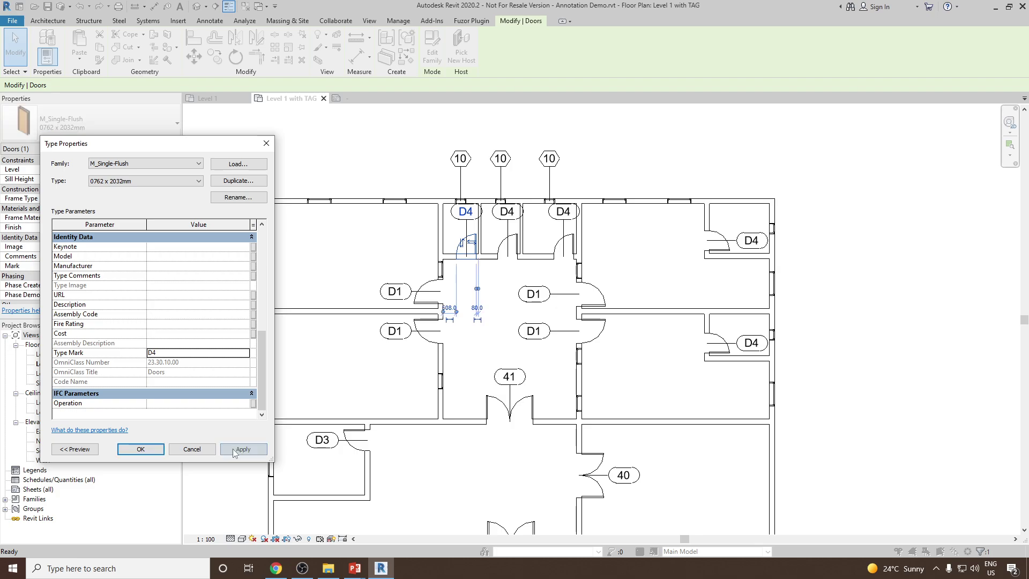
click(140, 448)
click(666, 385)
Step: Set the Type Mark of the central hall double door's M_Door-Double-Flush_Panel 1800 x 2100mm type to D5
scroll(667, 384, down, 2)
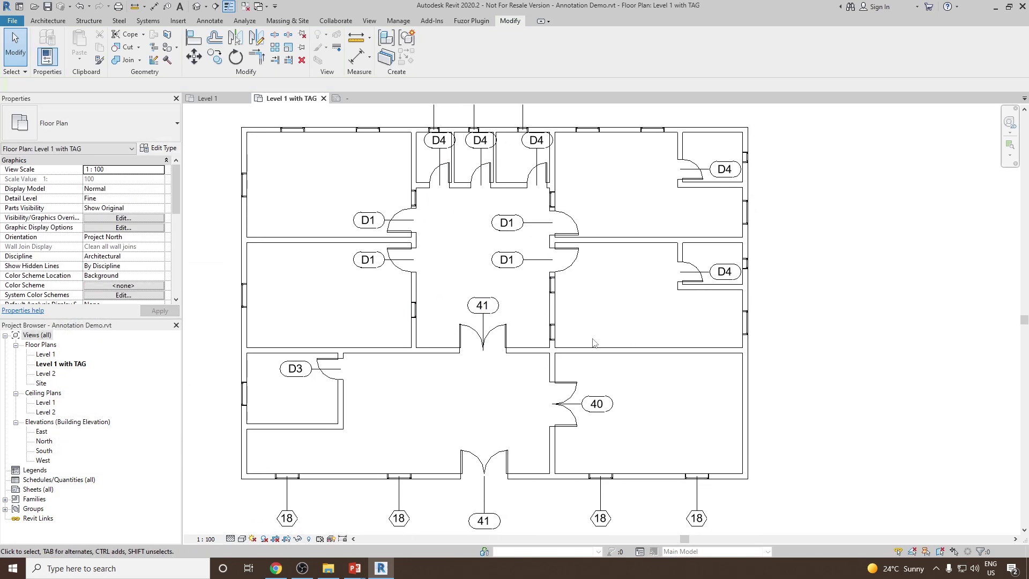
click(492, 339)
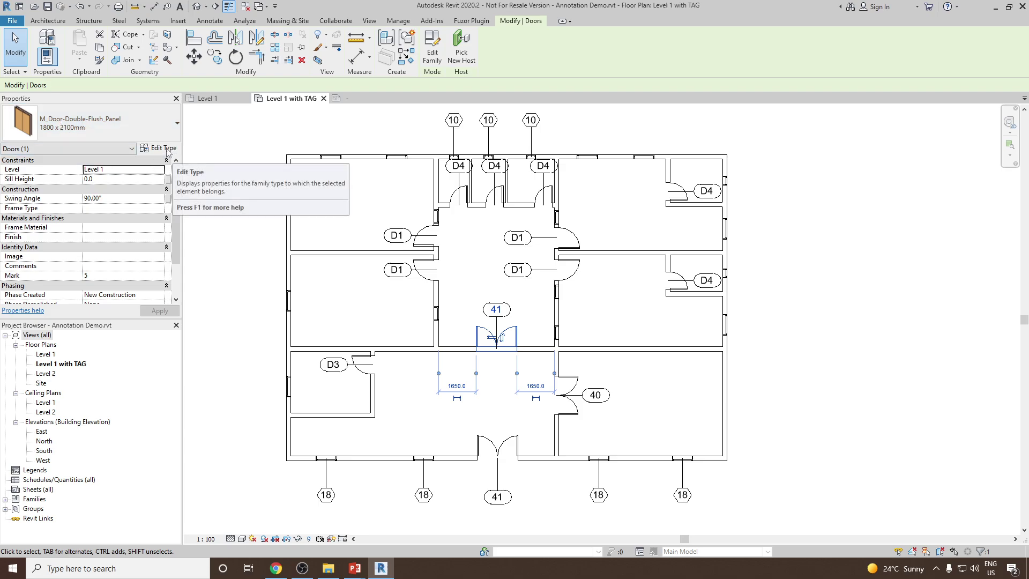
click(173, 152)
scroll(178, 343, down, 4)
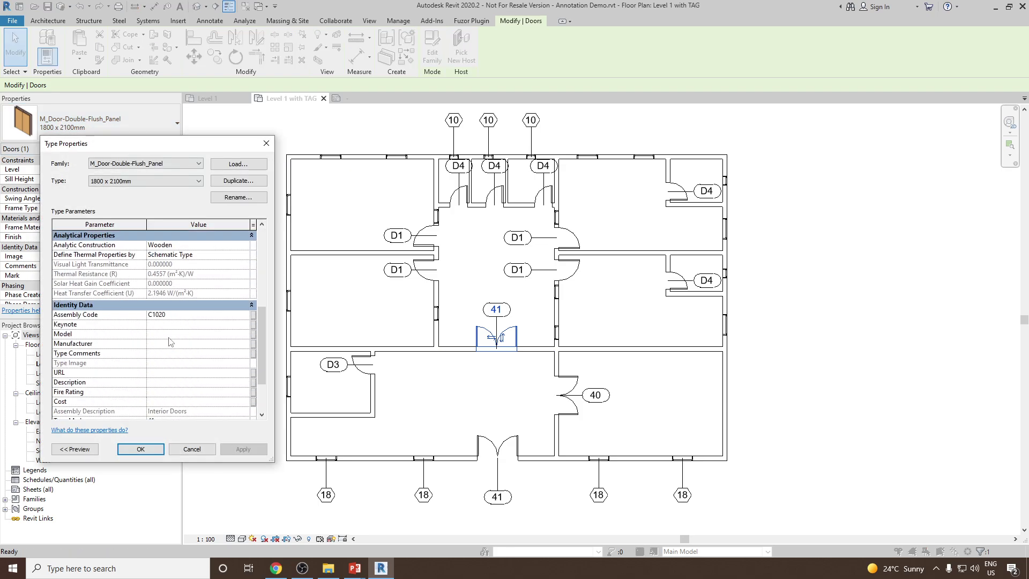
click(173, 352)
text(D5)
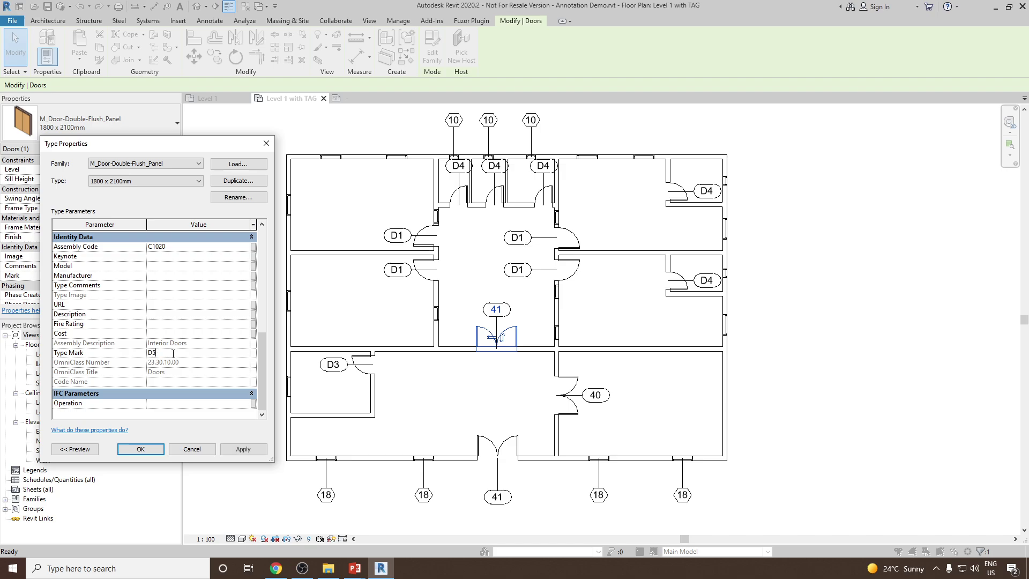
key(Return)
click(141, 450)
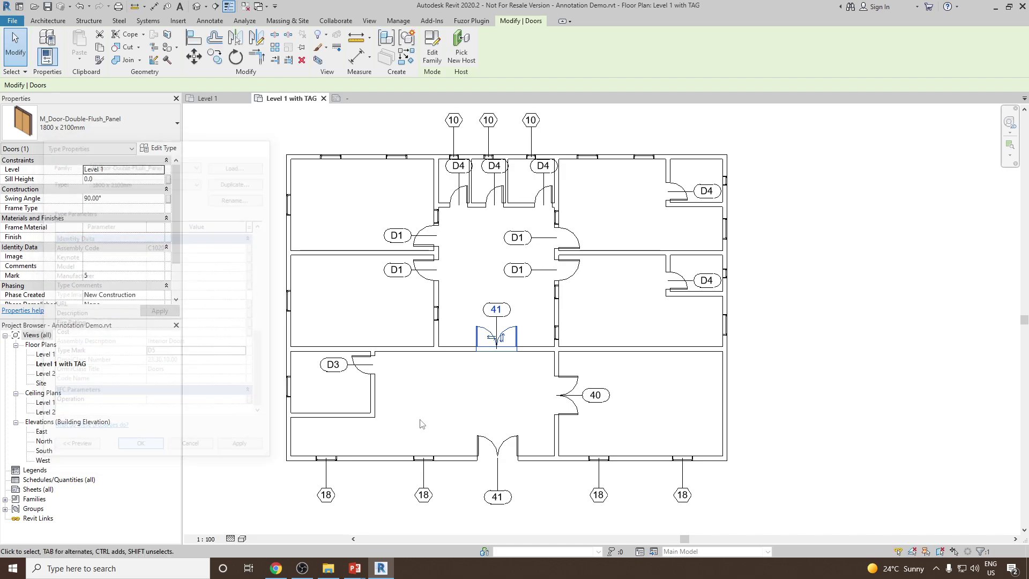
key(Escape)
Step: Clear the Mark of the 1700 x 2000mm double door into the lower-right room and set its Type Mark to D6
click(577, 417)
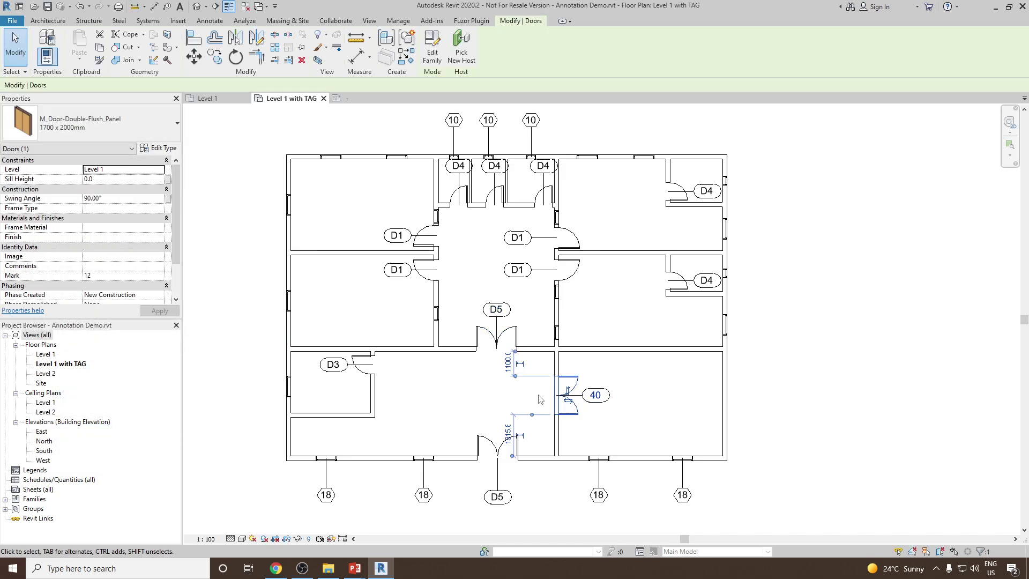
scroll(145, 232, down, 2)
click(127, 236)
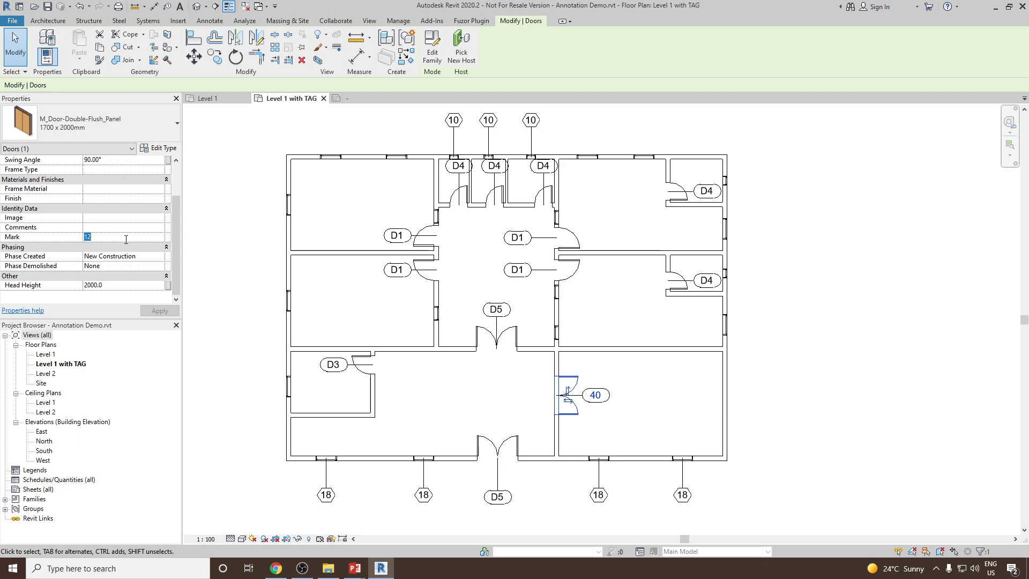
text(D)
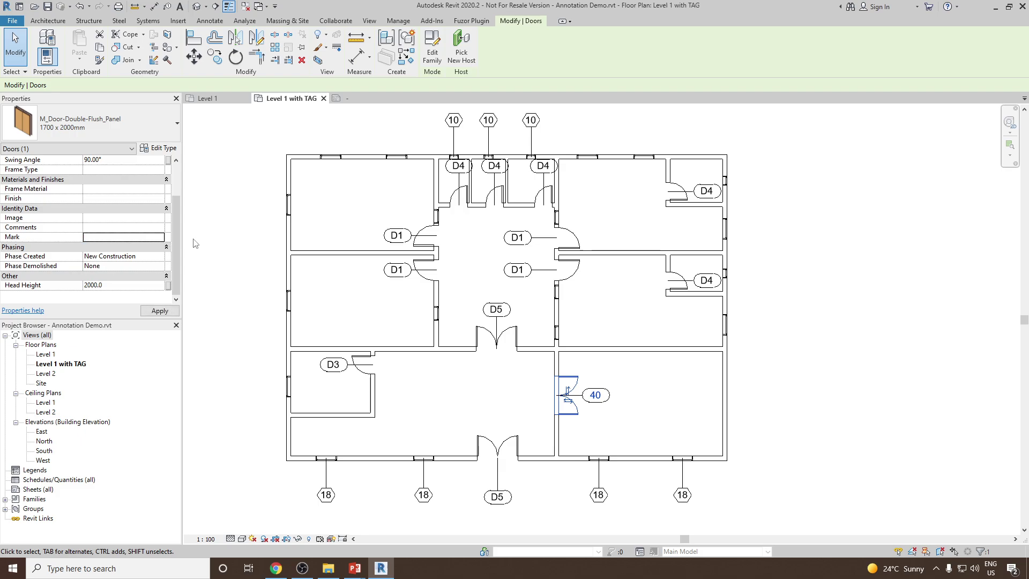
click(159, 149)
scroll(134, 402, down, 6)
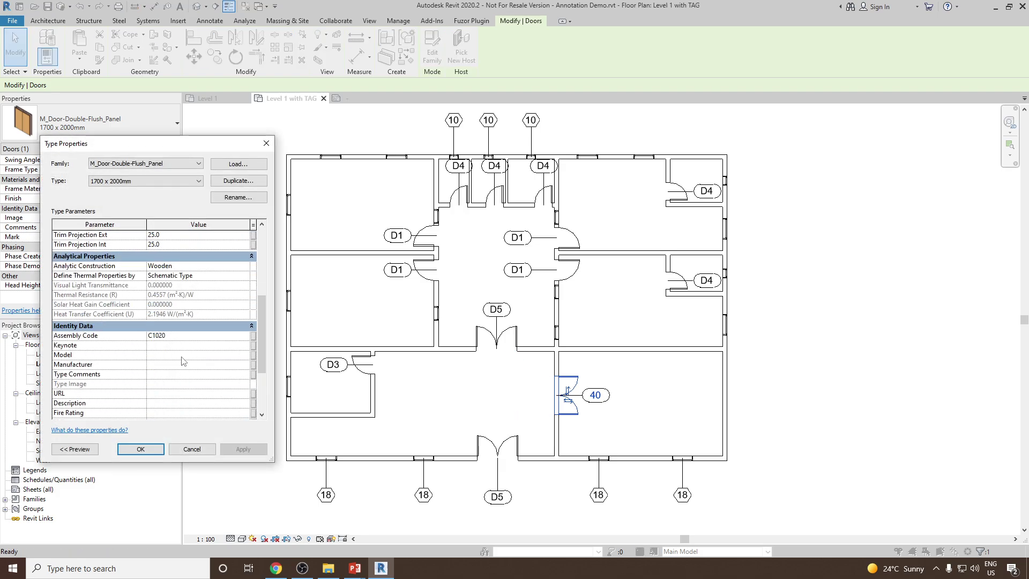
click(185, 352)
text(D6)
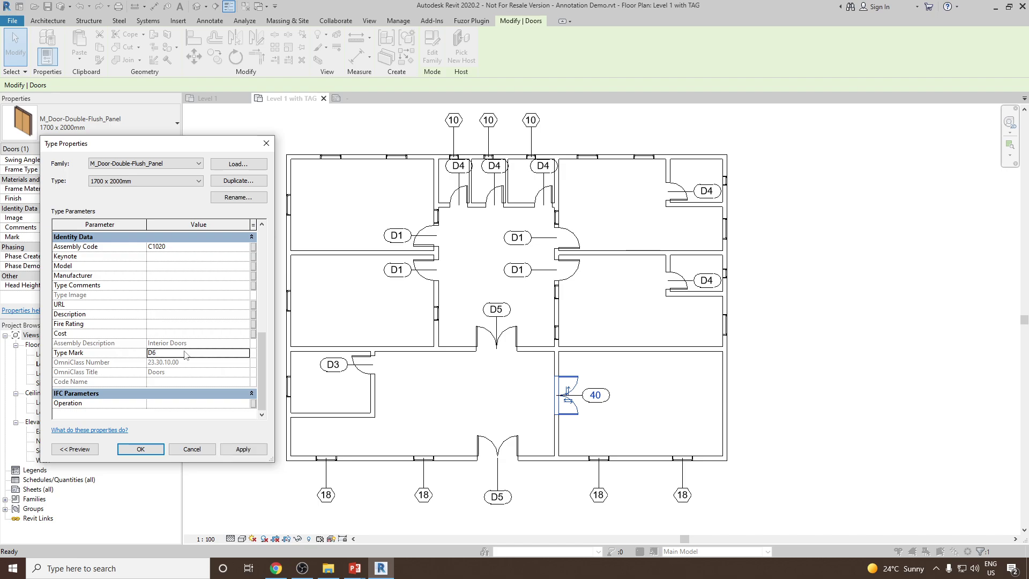
click(141, 449)
click(245, 450)
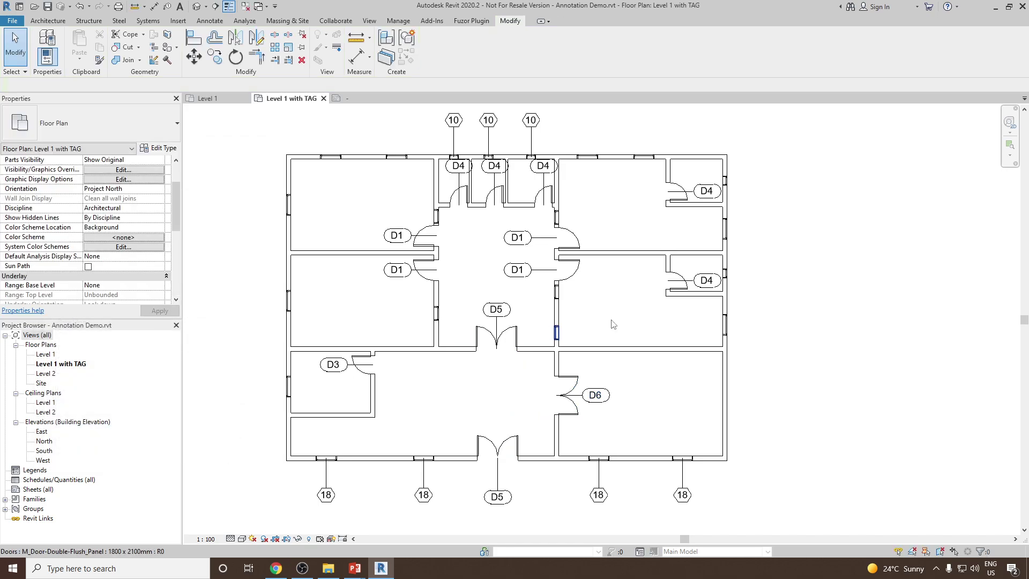
Step: Examine the door tags across the whole floor plan to check the type marks shown on every door
middle_drag(587, 327, 574, 258)
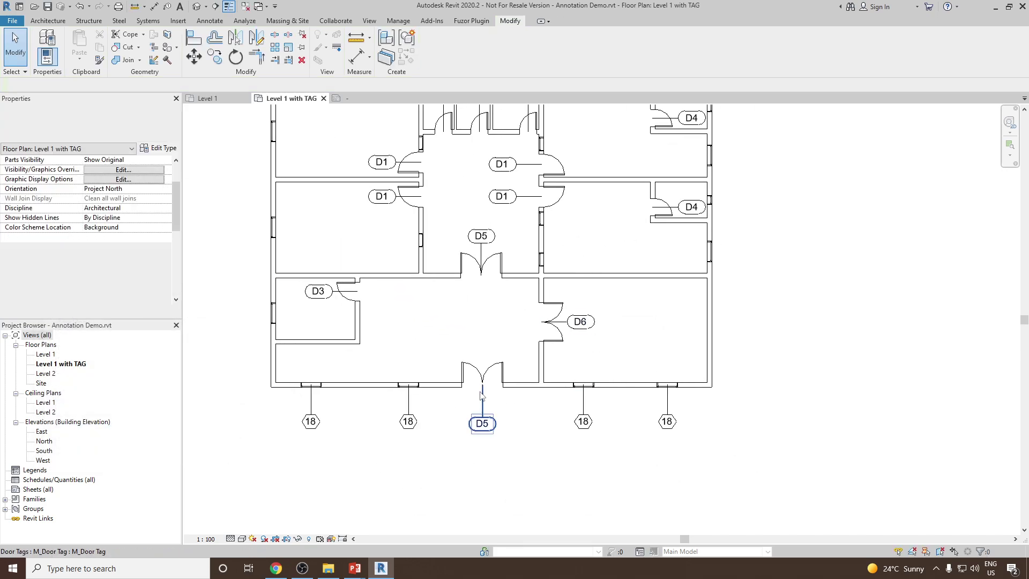
scroll(593, 410, up, 3)
scroll(625, 359, down, 2)
middle_drag(686, 286, 682, 355)
scroll(616, 349, down, 2)
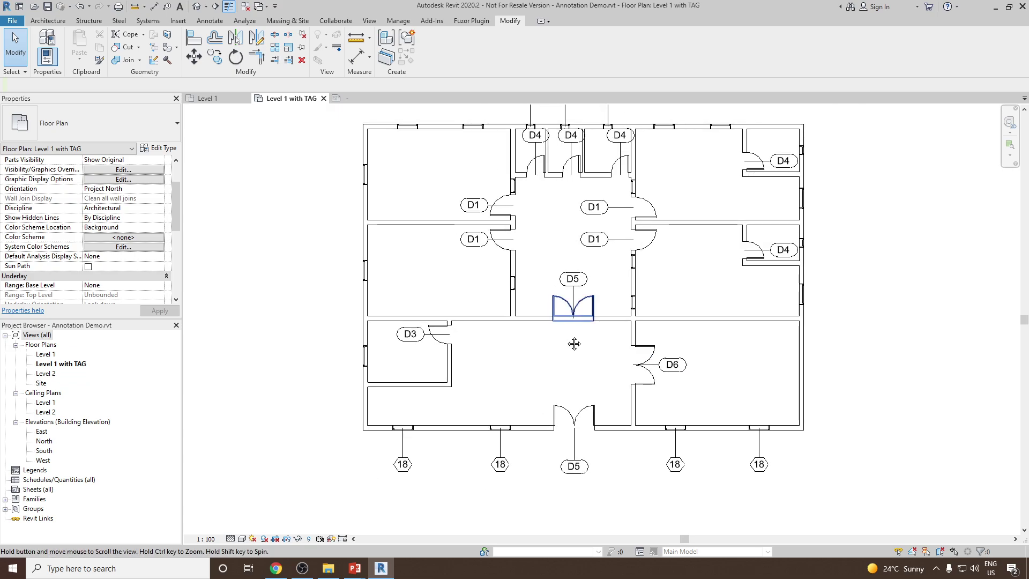
scroll(569, 337, up, 5)
scroll(471, 297, down, 4)
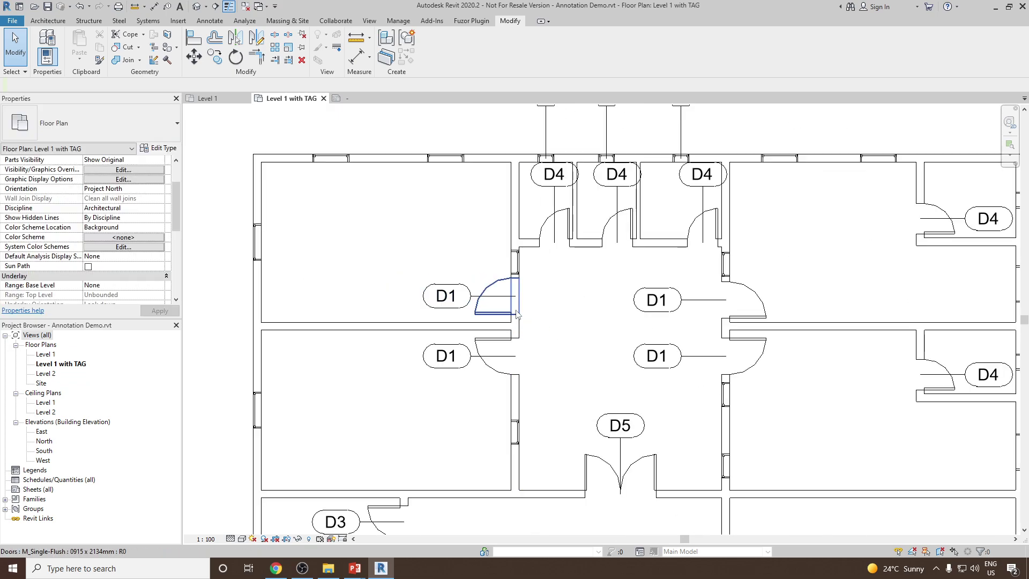
scroll(509, 311, up, 2)
scroll(493, 316, down, 3)
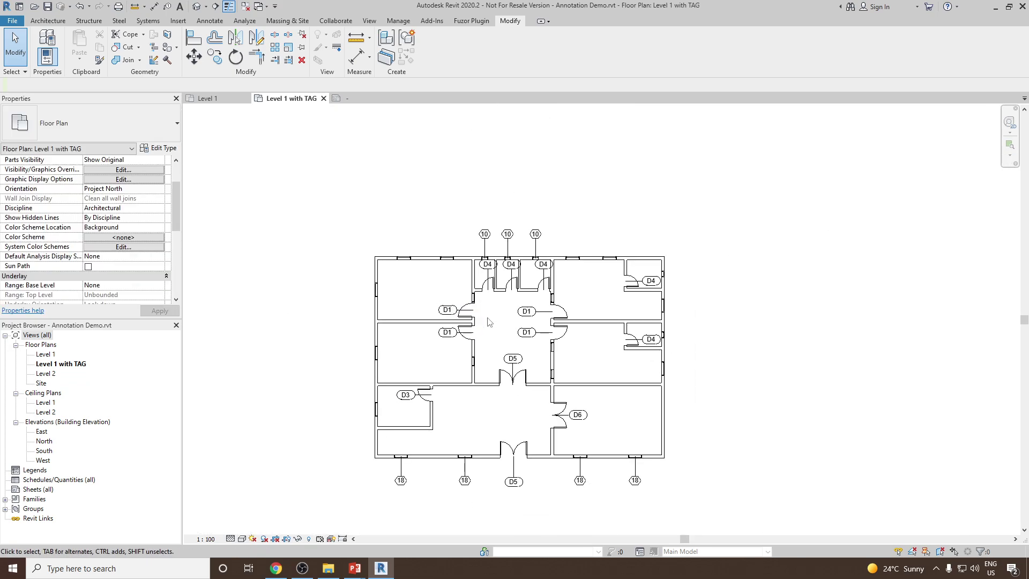
middle_click(492, 323)
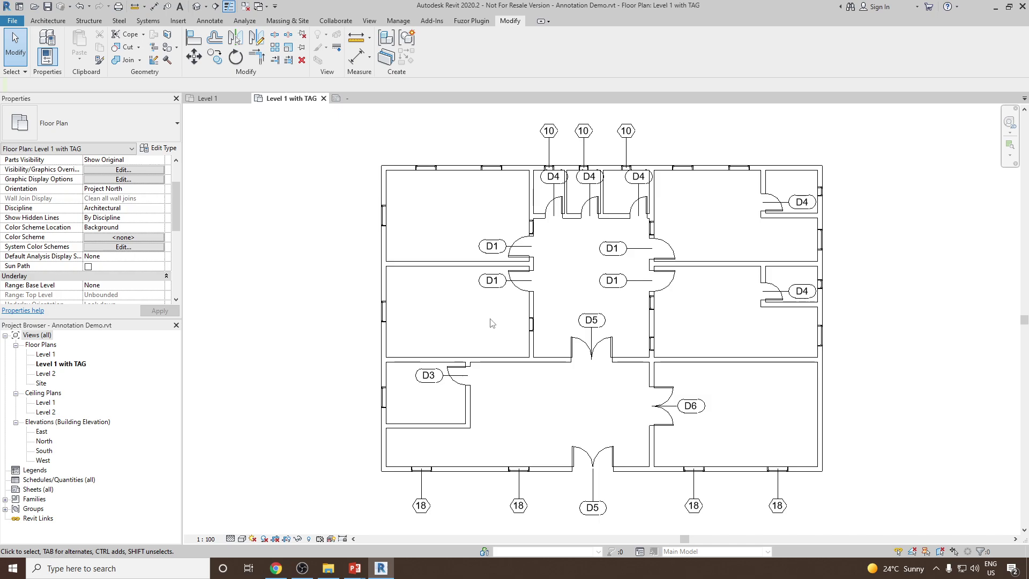
Step: Open the M_Window Tag family for editing from the leftmost window tag along the plan's lower wall
middle_drag(668, 448, 625, 370)
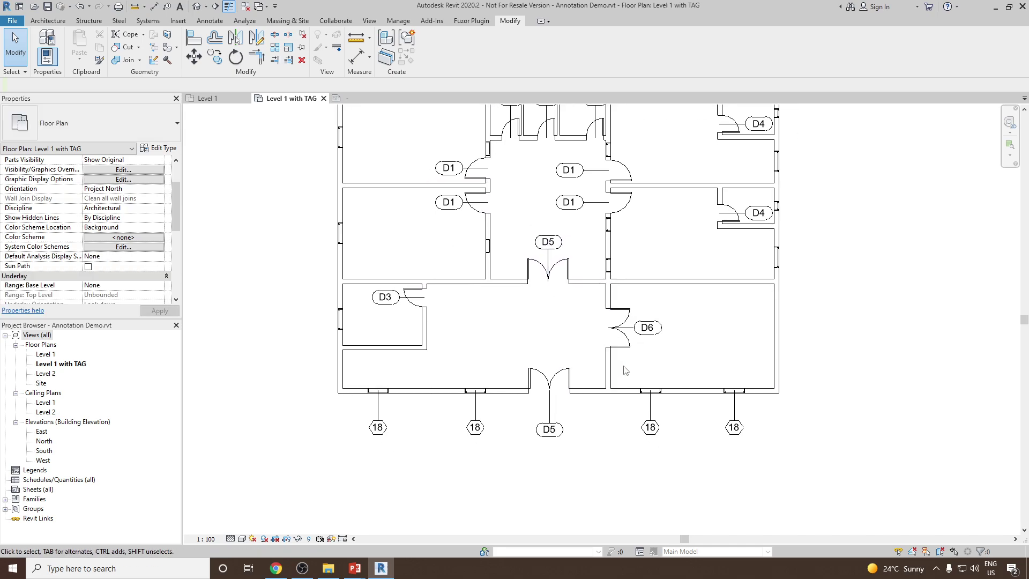
scroll(440, 459, up, 5)
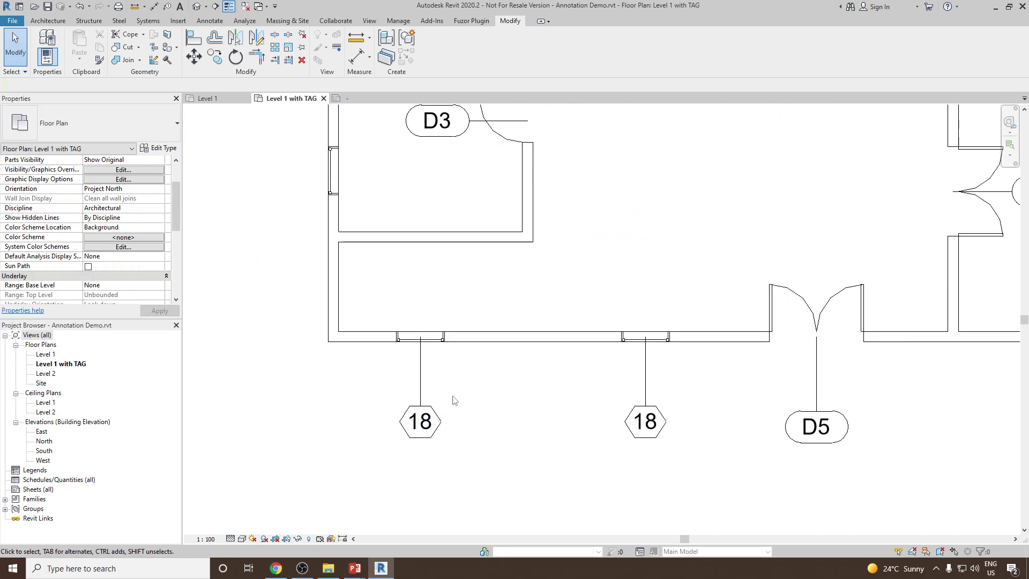
scroll(407, 424, down, 3)
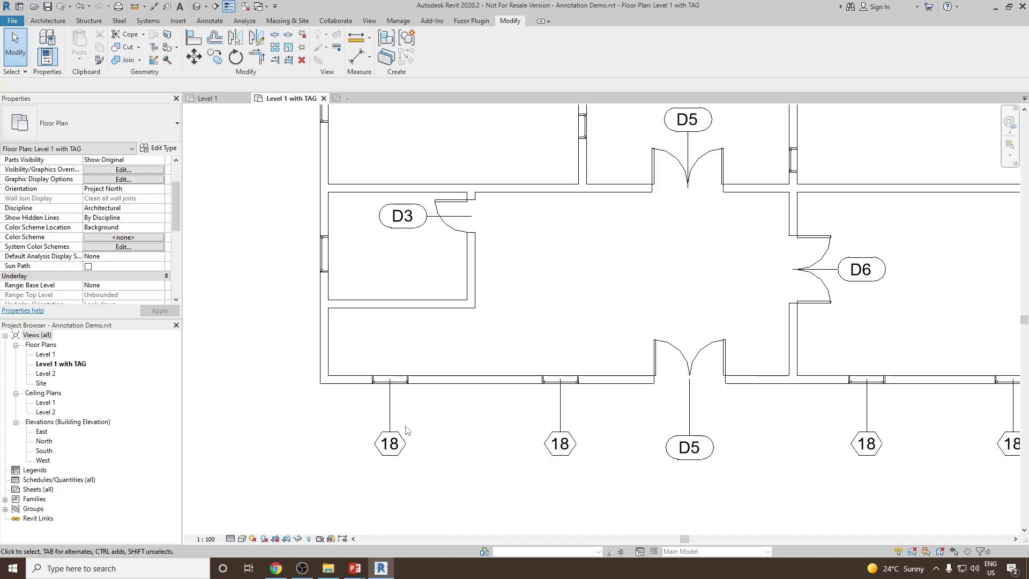
click(399, 453)
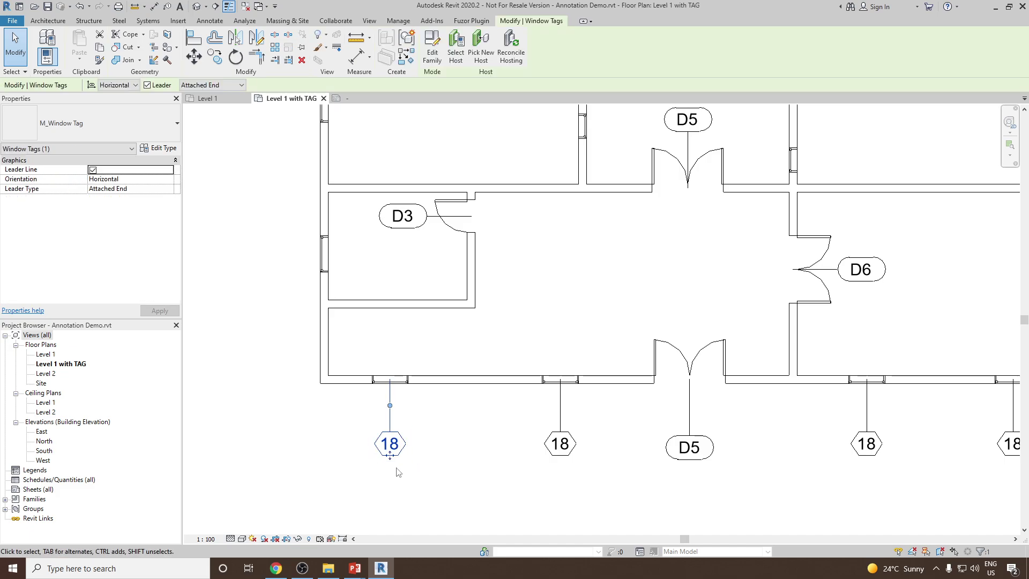
click(432, 47)
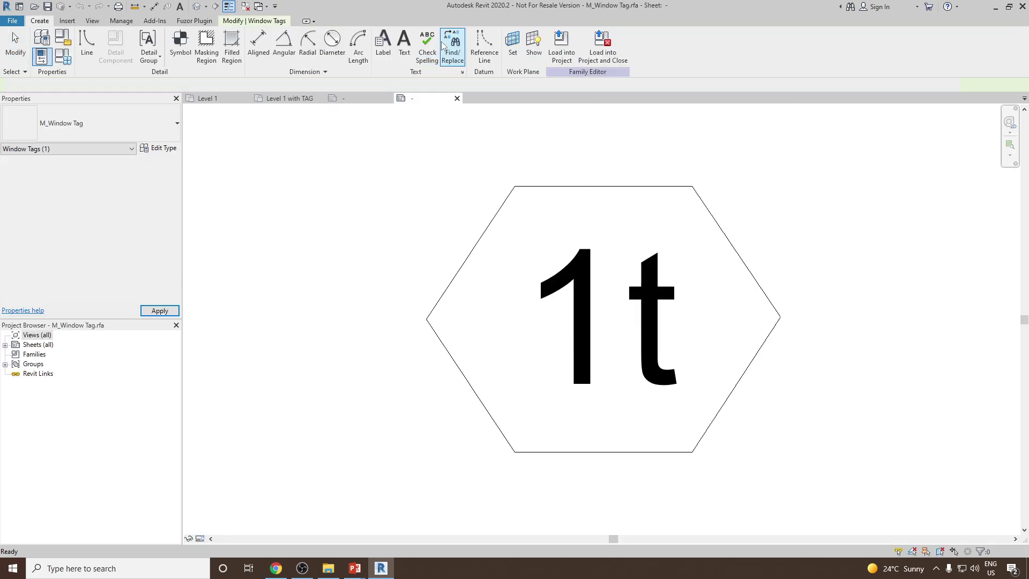
scroll(494, 200, down, 3)
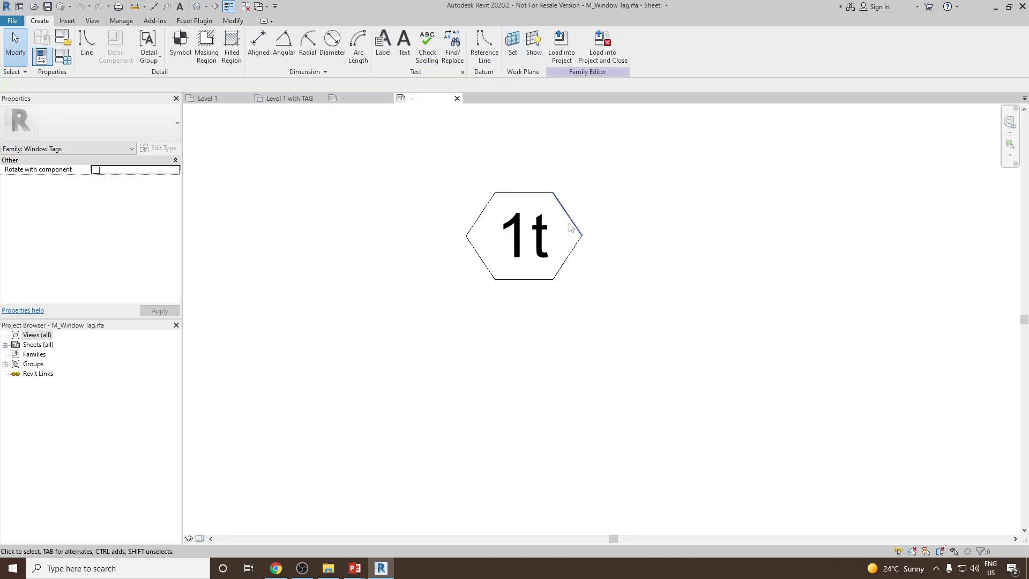
middle_drag(550, 253, 552, 328)
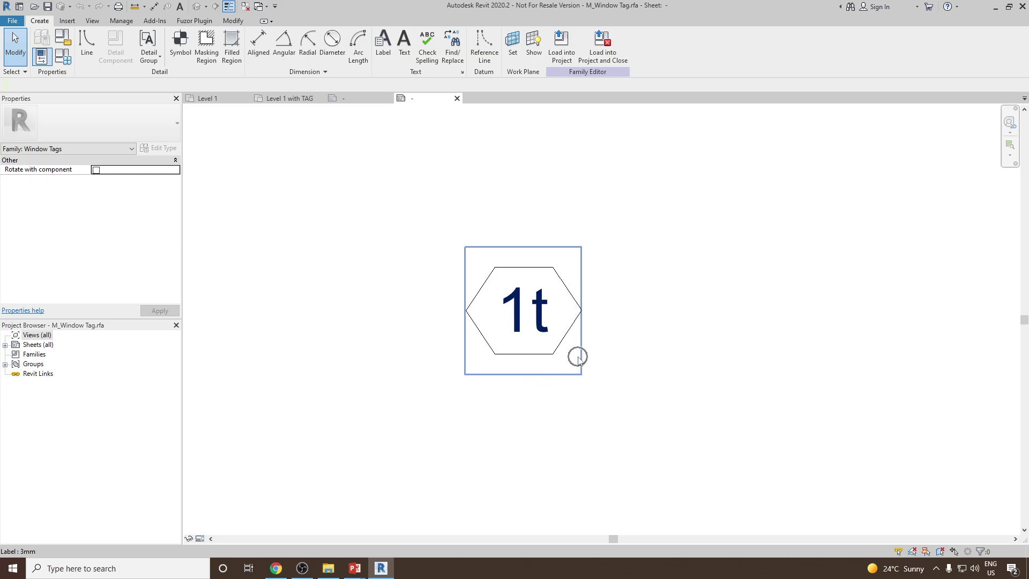
Step: Edit the window tag's label and remove the Type Mark parameter from it
click(579, 360)
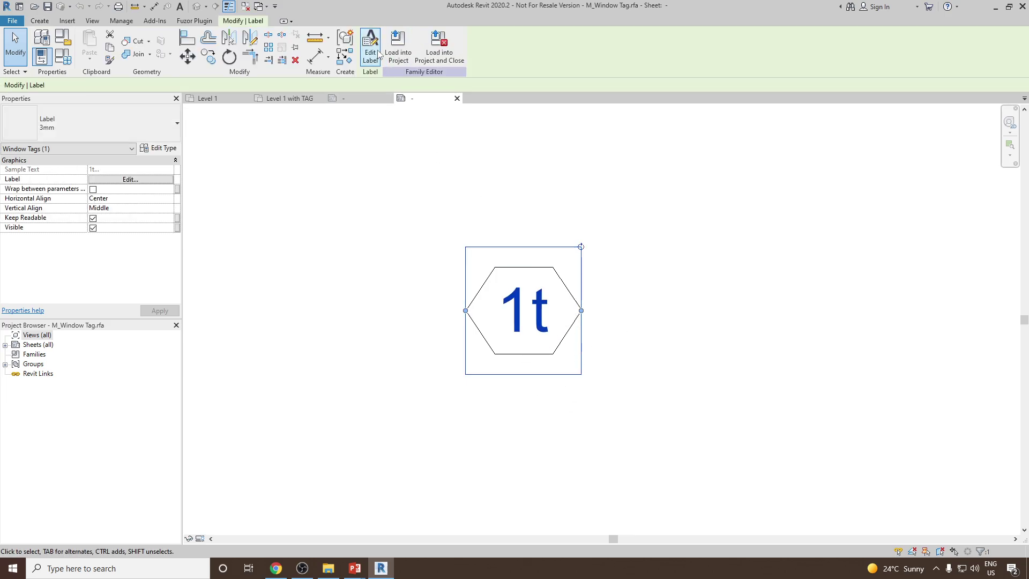
click(378, 50)
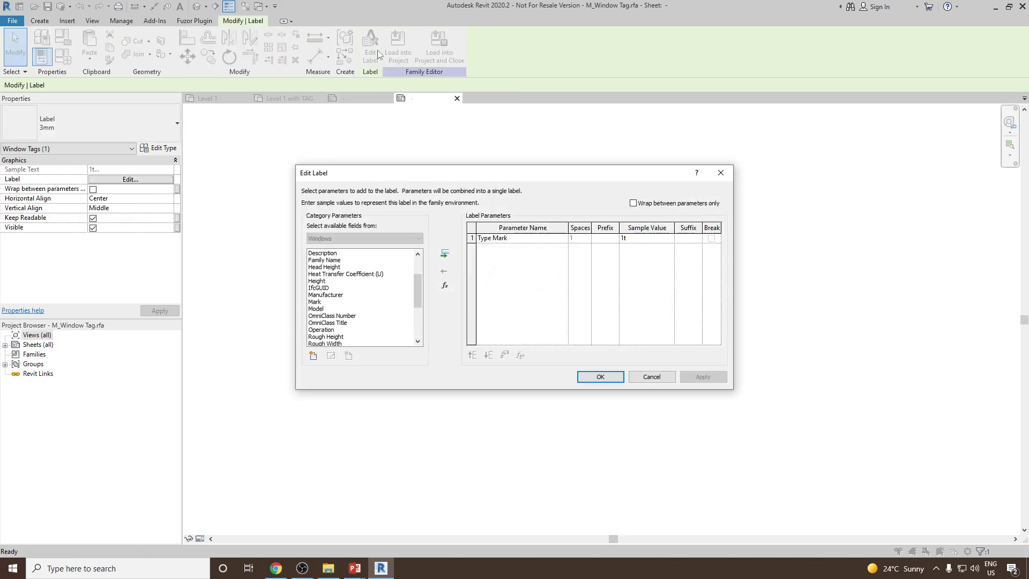
click(495, 238)
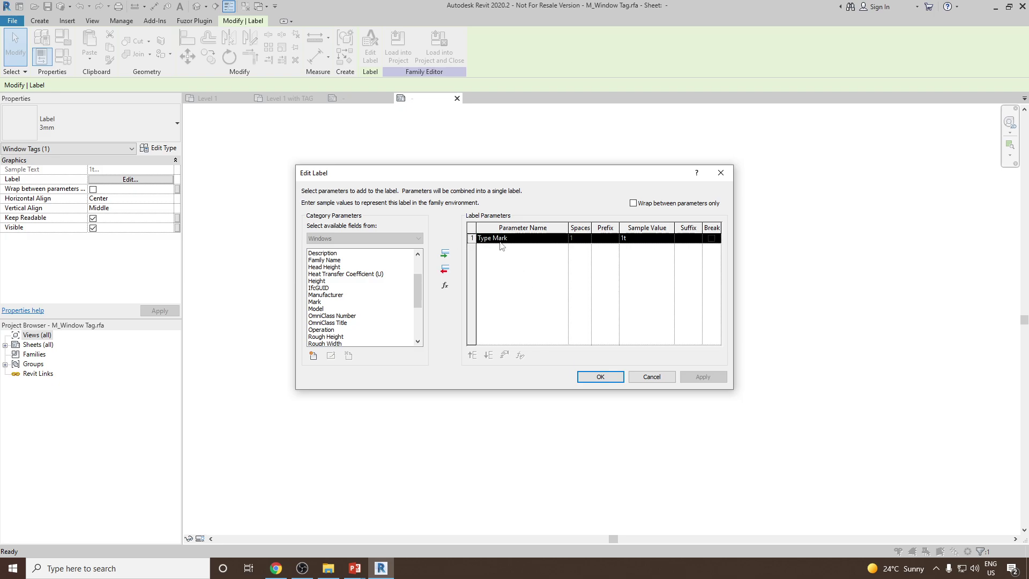
click(445, 269)
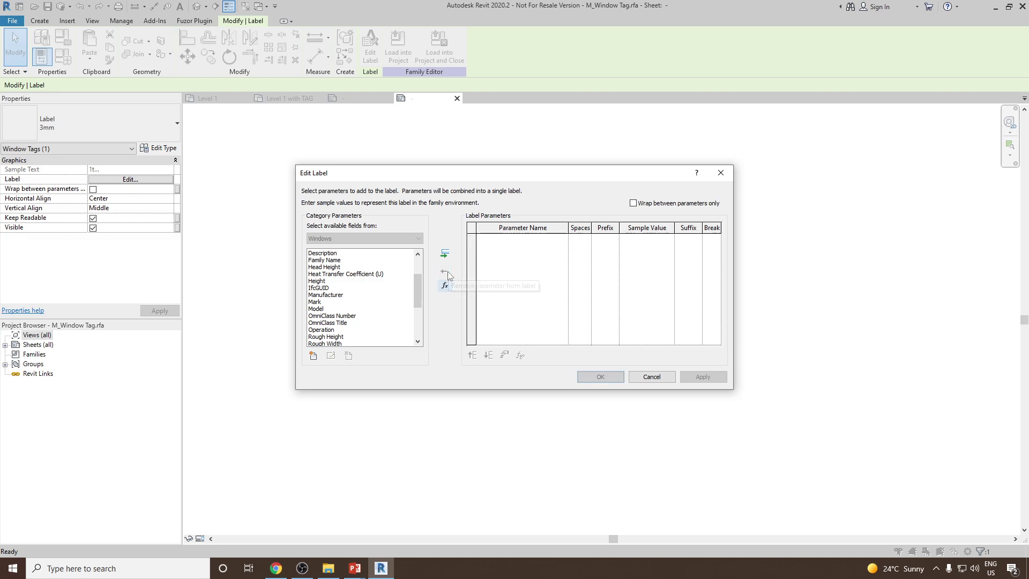
Step: Add the Width parameter to the window tag's label
scroll(327, 303, down, 1)
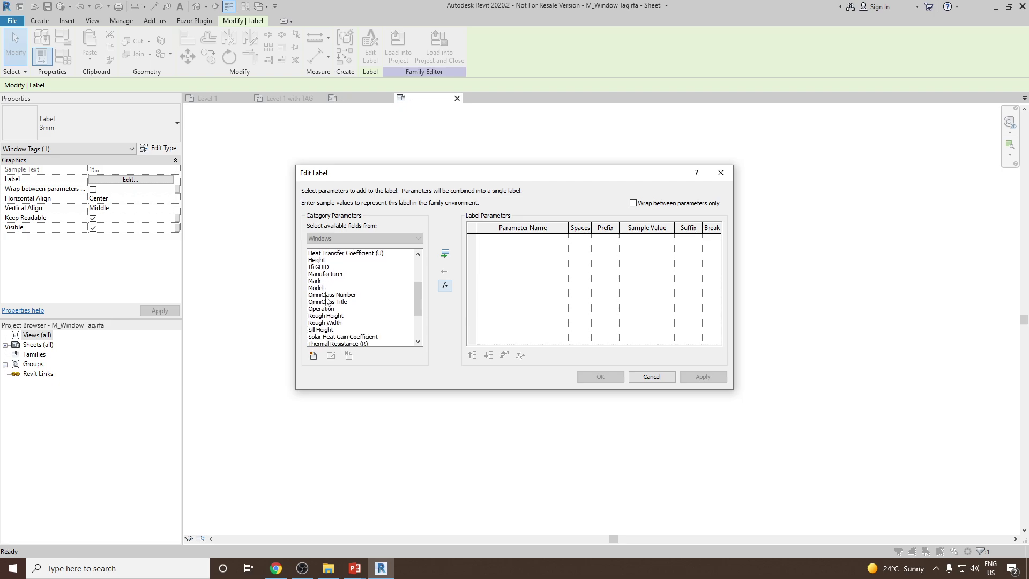
click(331, 316)
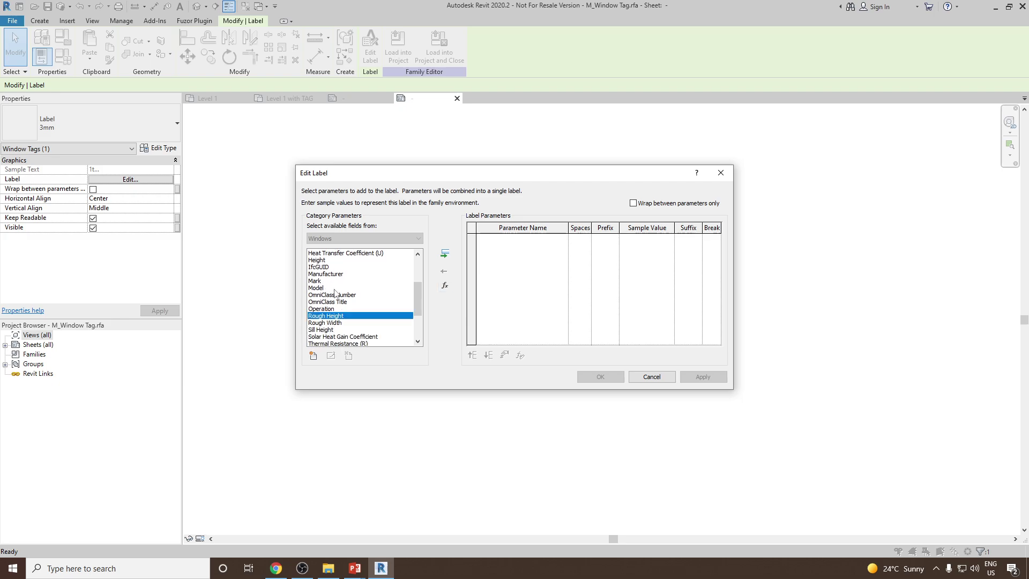
scroll(325, 322, down, 3)
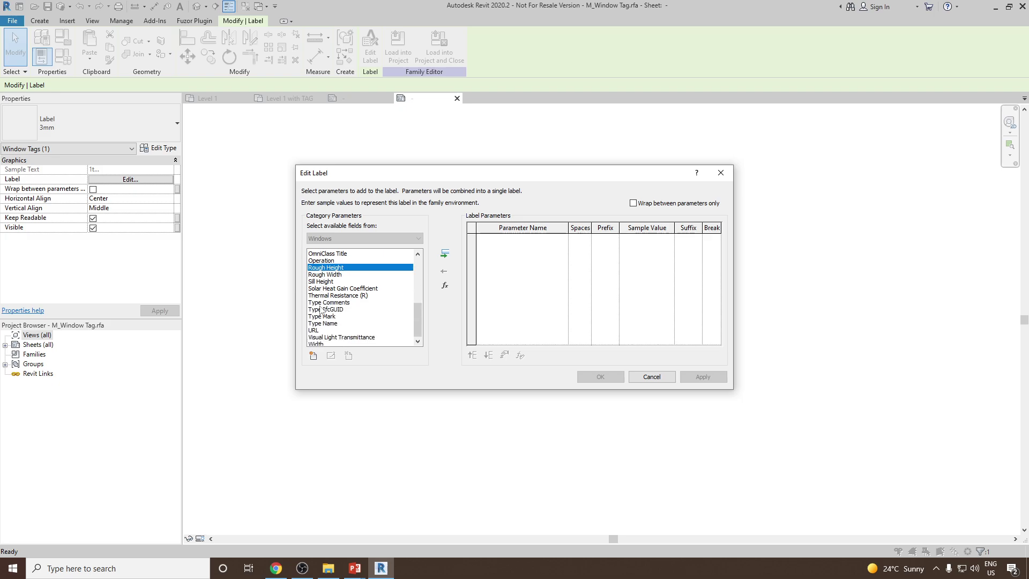
click(330, 336)
click(444, 254)
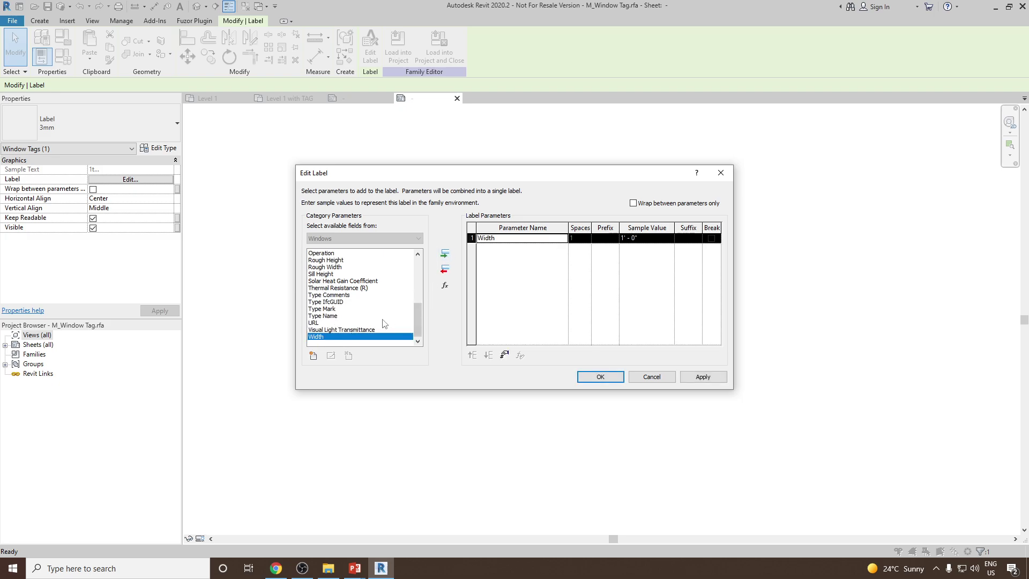
Step: Add the Height parameter after Width in the window tag's label and apply the change
click(328, 302)
key(h)
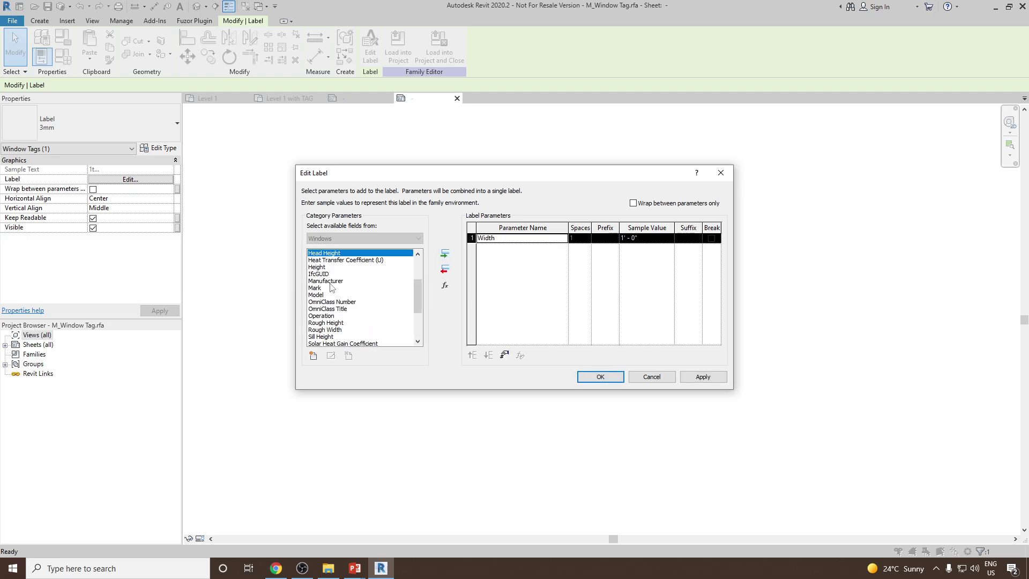
click(322, 266)
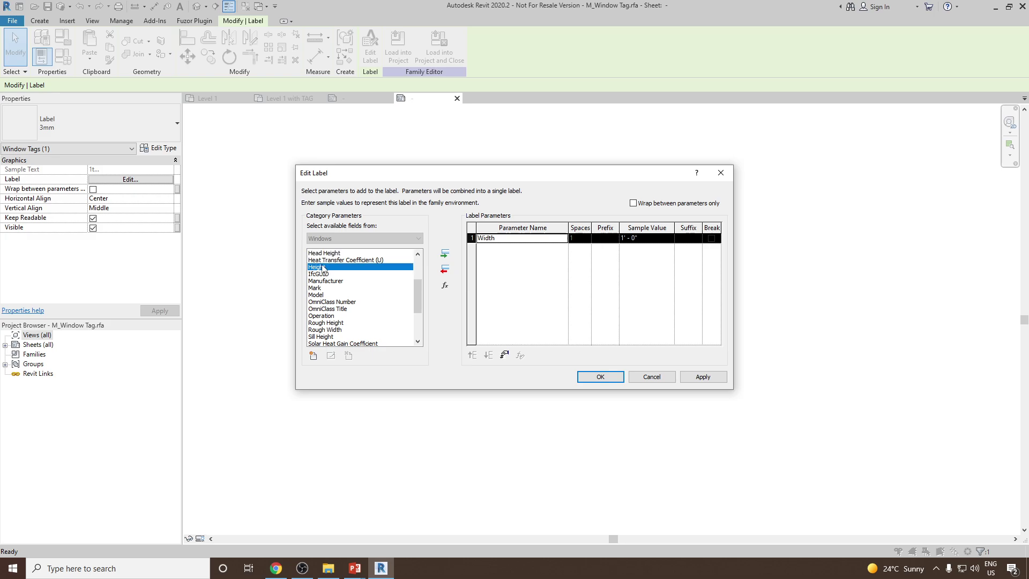
click(445, 254)
click(702, 377)
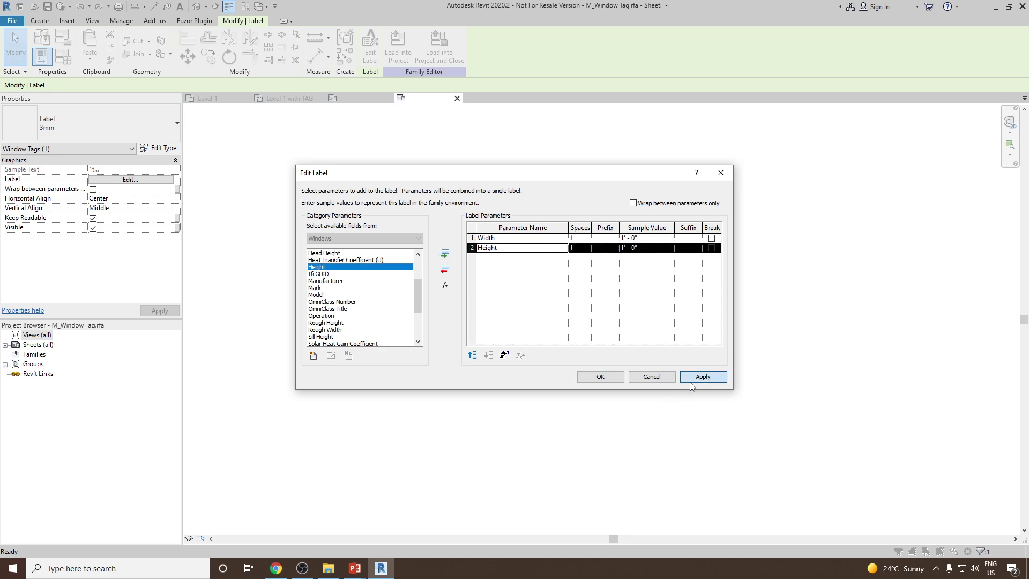
click(600, 377)
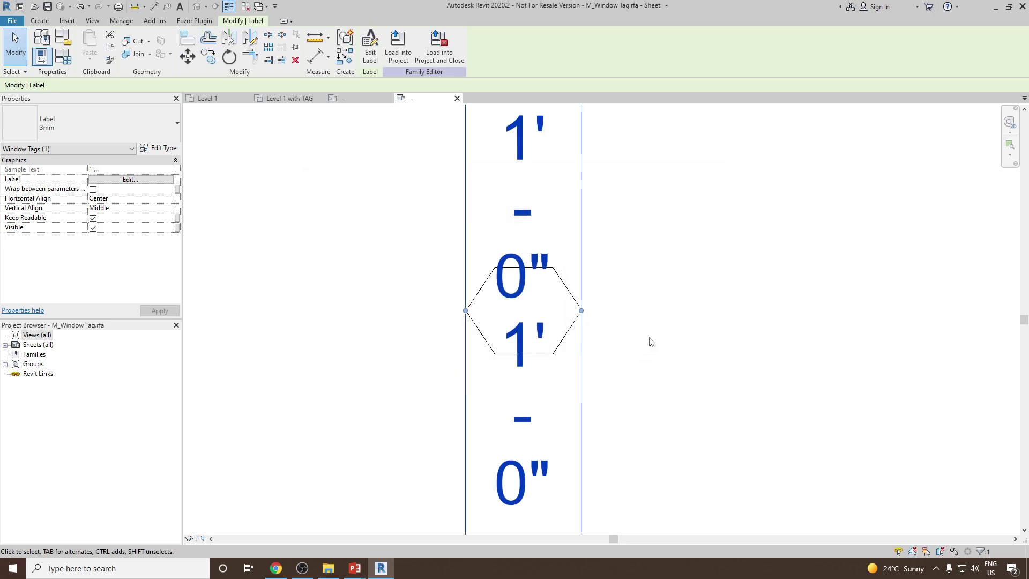
Step: Widen the window tag's label box so the width and height values fit on one line with room to spare
click(578, 303)
drag(585, 317, 758, 311)
click(788, 362)
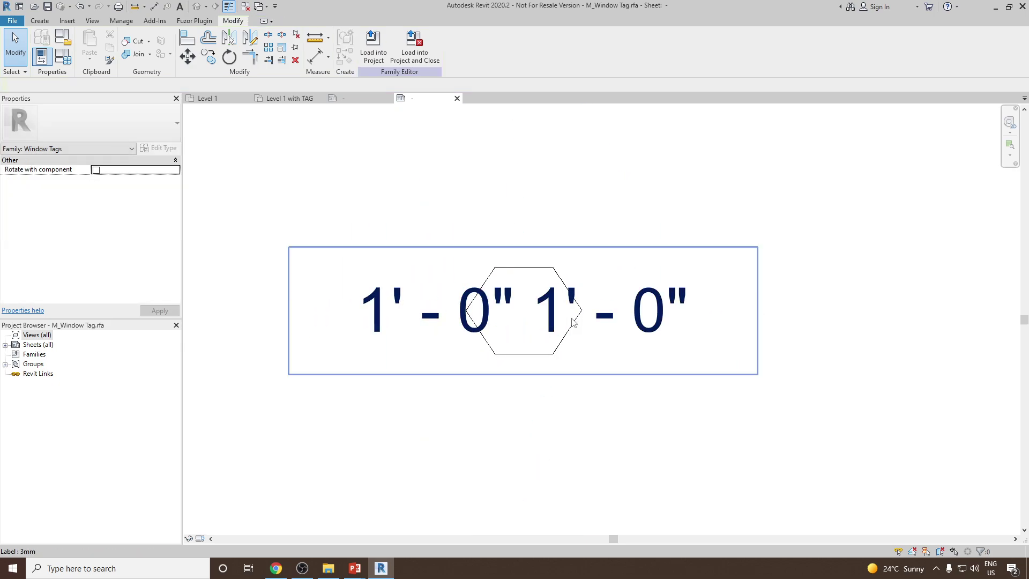
scroll(572, 317, down, 2)
click(571, 317)
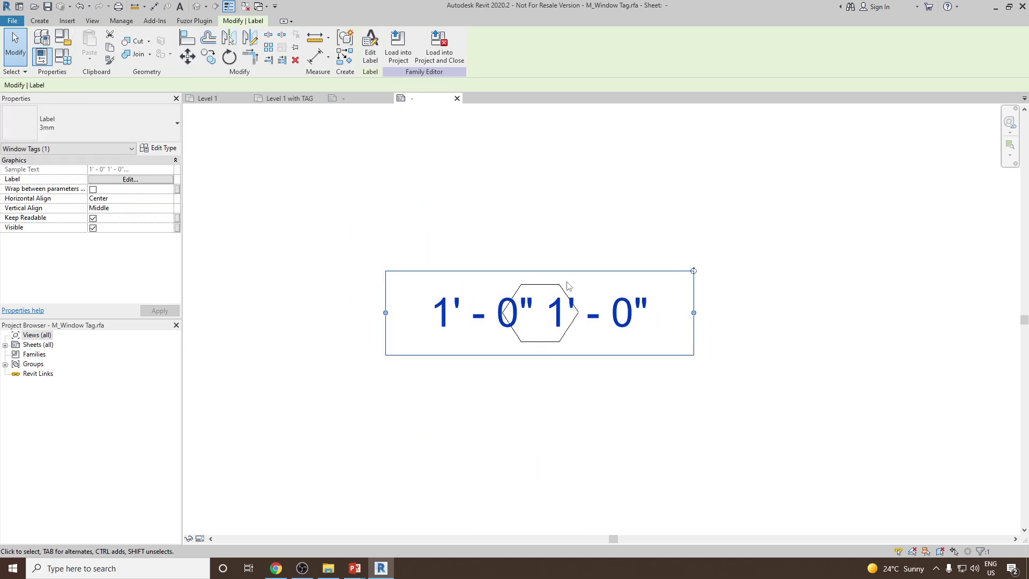
click(563, 238)
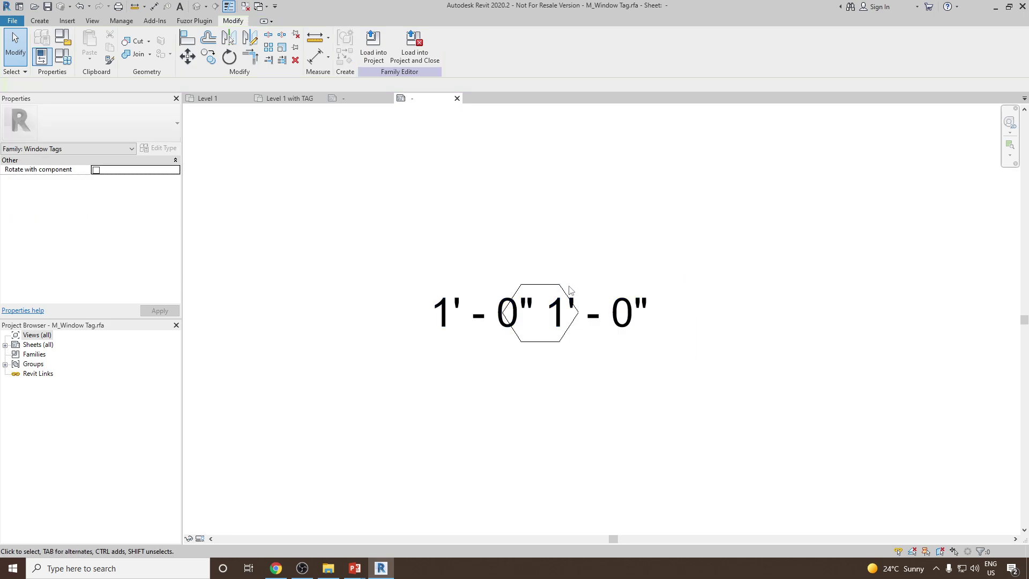
click(572, 291)
click(765, 331)
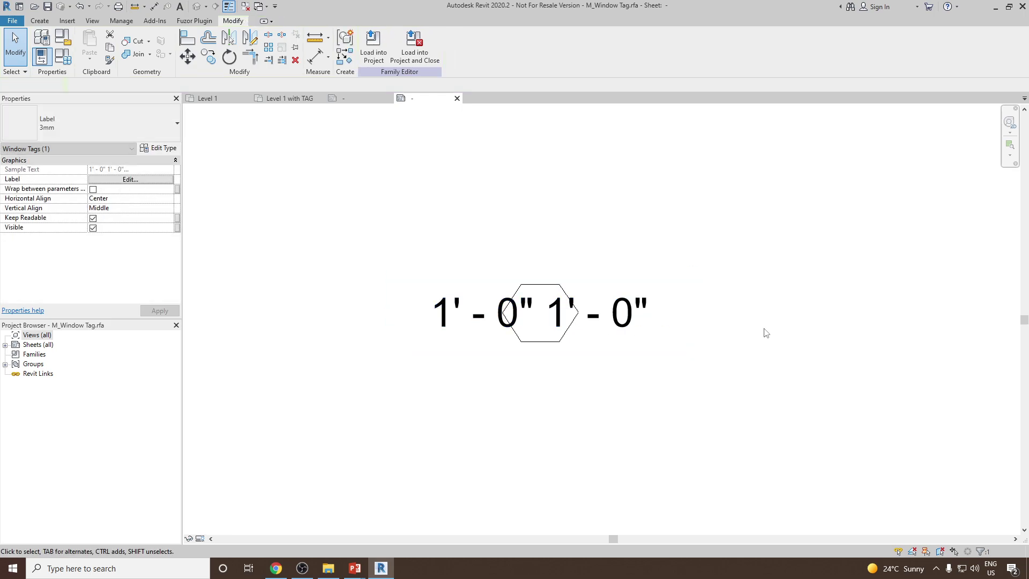
click(560, 322)
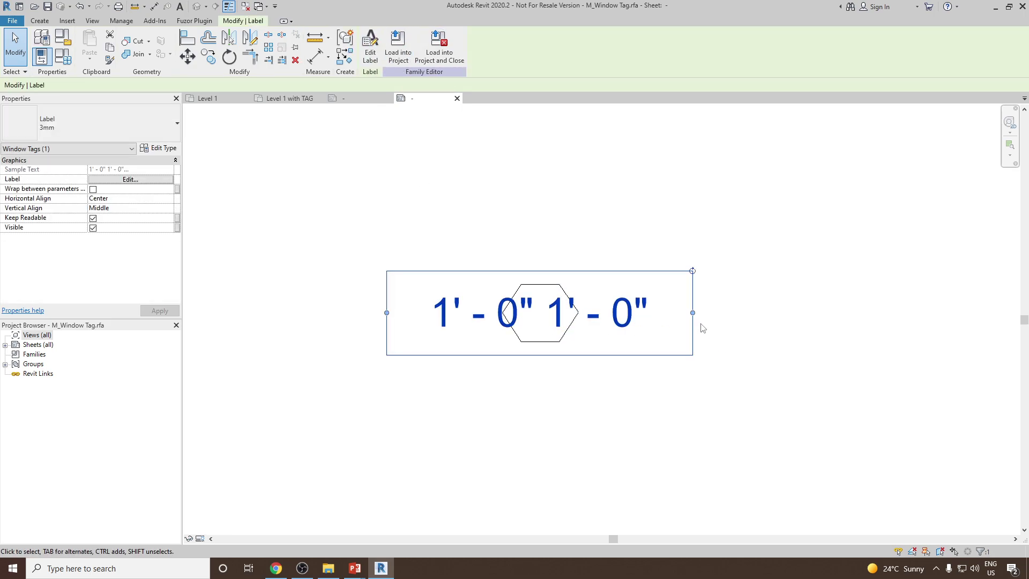
drag(689, 314, 710, 313)
click(654, 316)
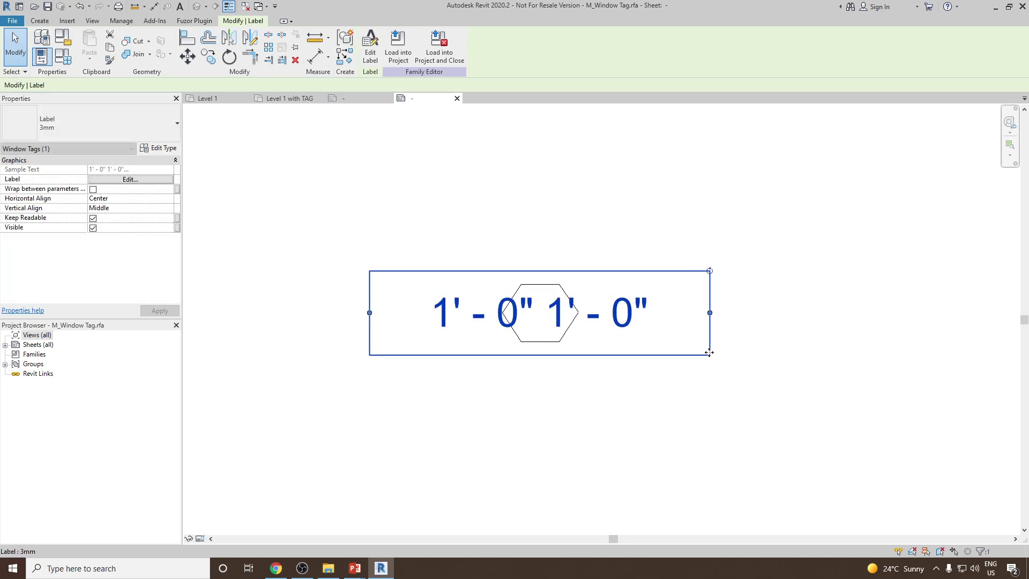
click(371, 48)
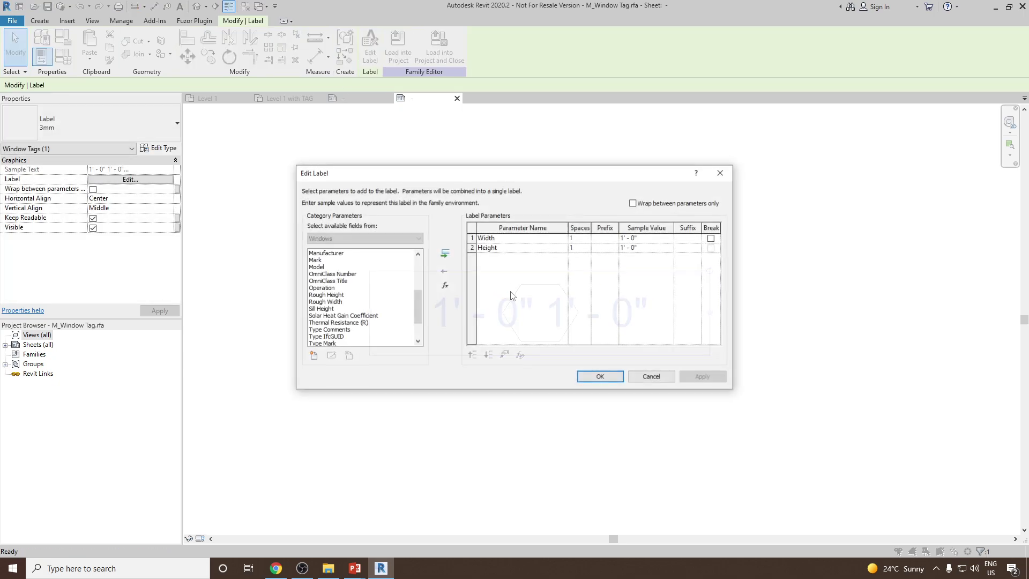
click(610, 379)
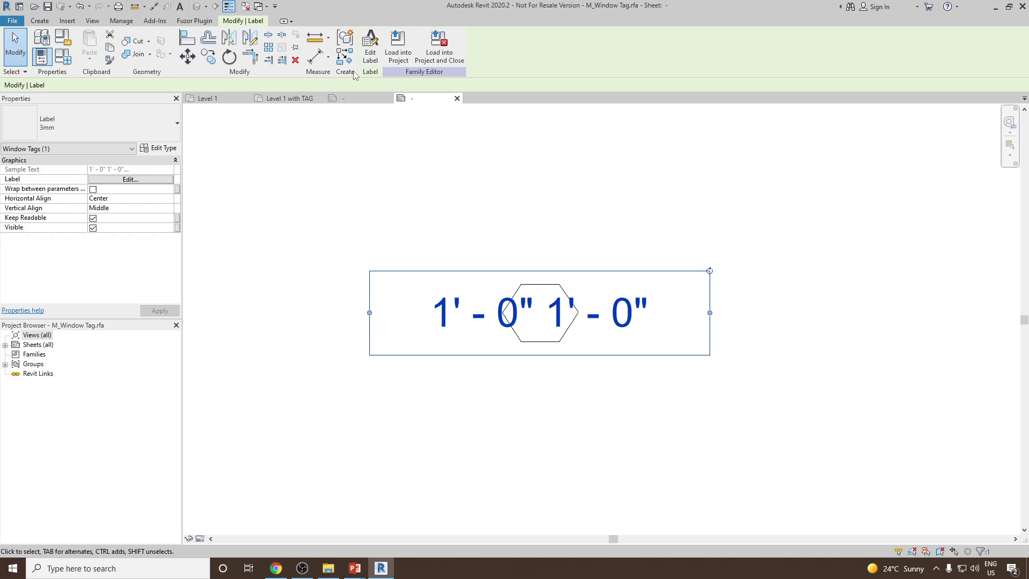
click(370, 48)
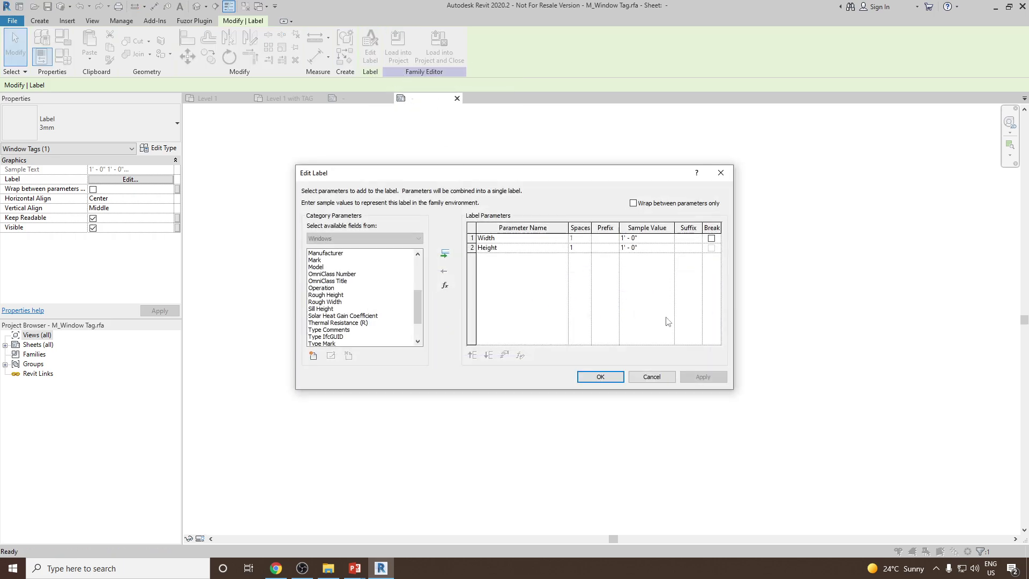
click(610, 372)
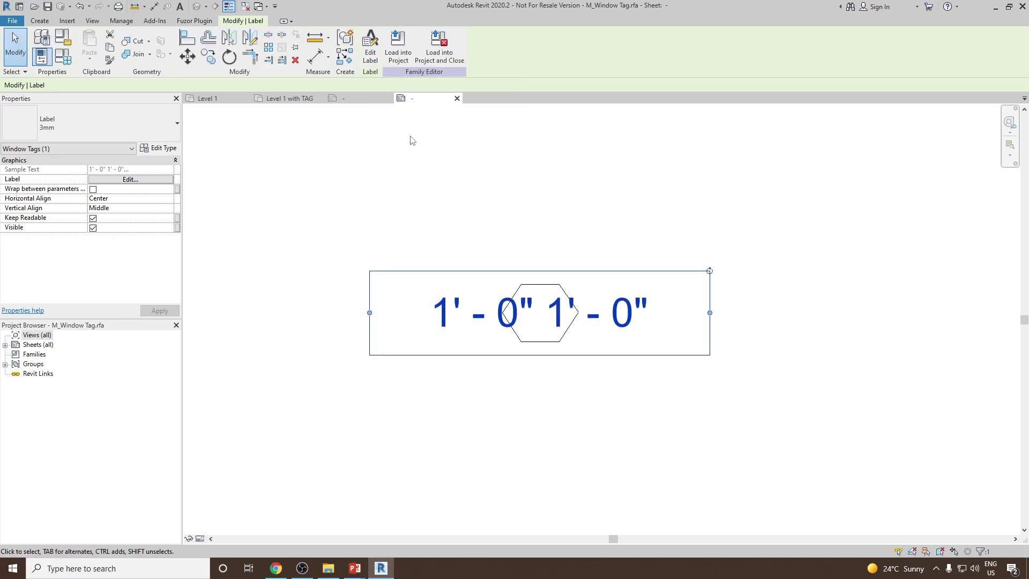
Step: Load the edited window tag into Annotation Demo.rvt, overwriting the existing version and its parameter values
click(398, 48)
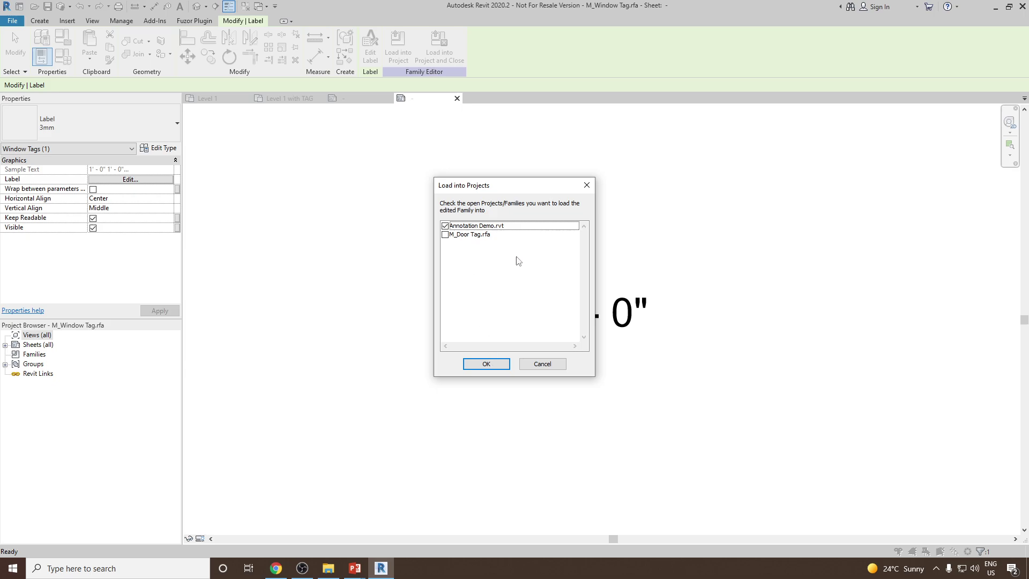
click(490, 365)
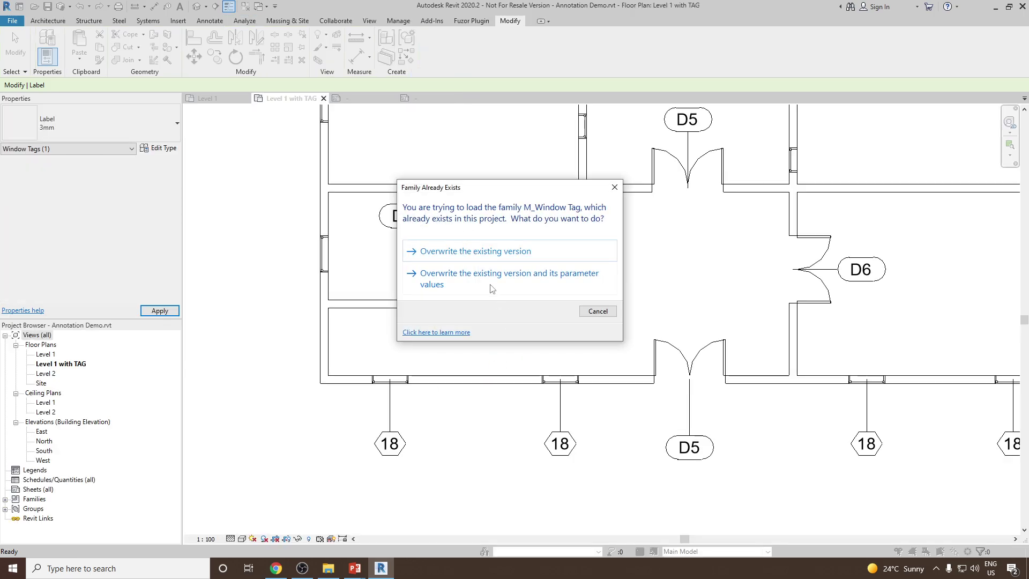
click(486, 275)
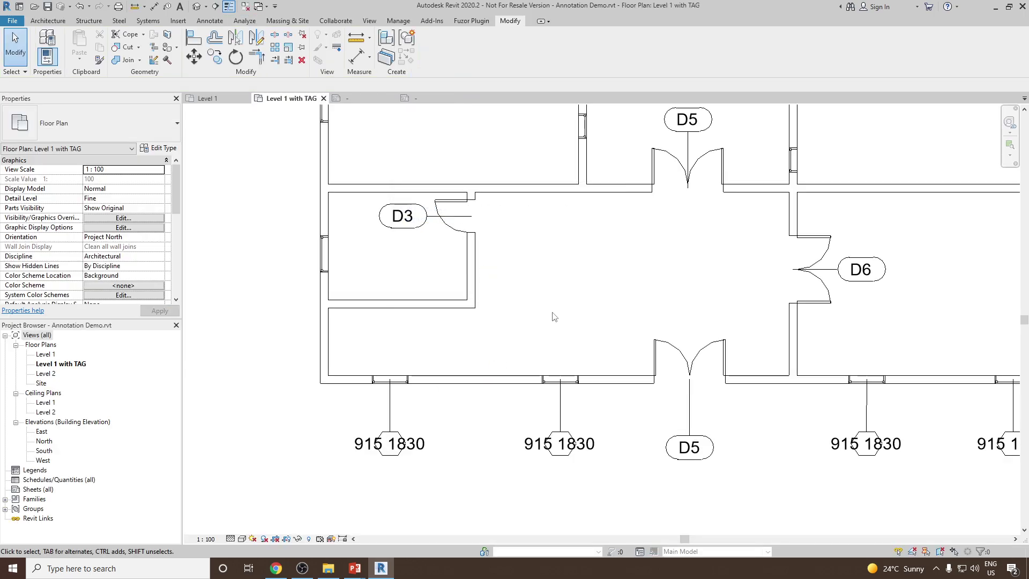
Step: Inspect the window tags along the plan's lower wall and reopen the M_Window Tag family for editing from the leftmost one
scroll(554, 317, up, 5)
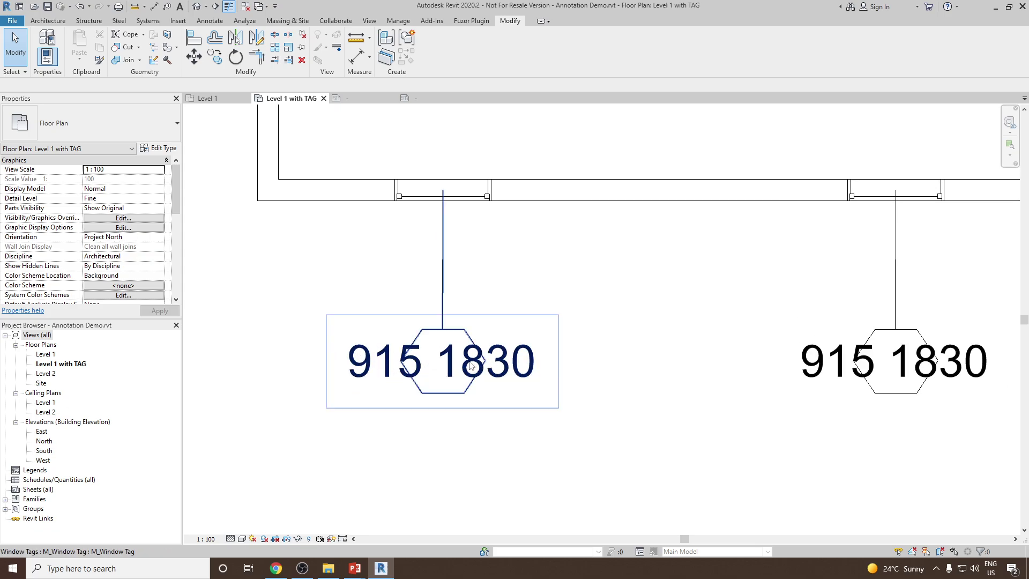
scroll(472, 367, down, 3)
scroll(494, 352, up, 3)
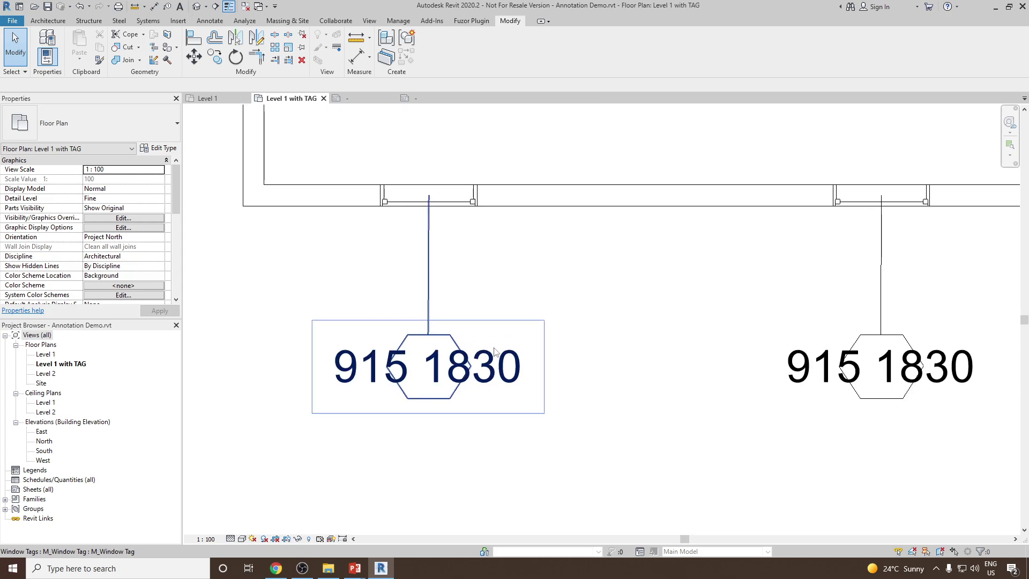
scroll(494, 352, up, 2)
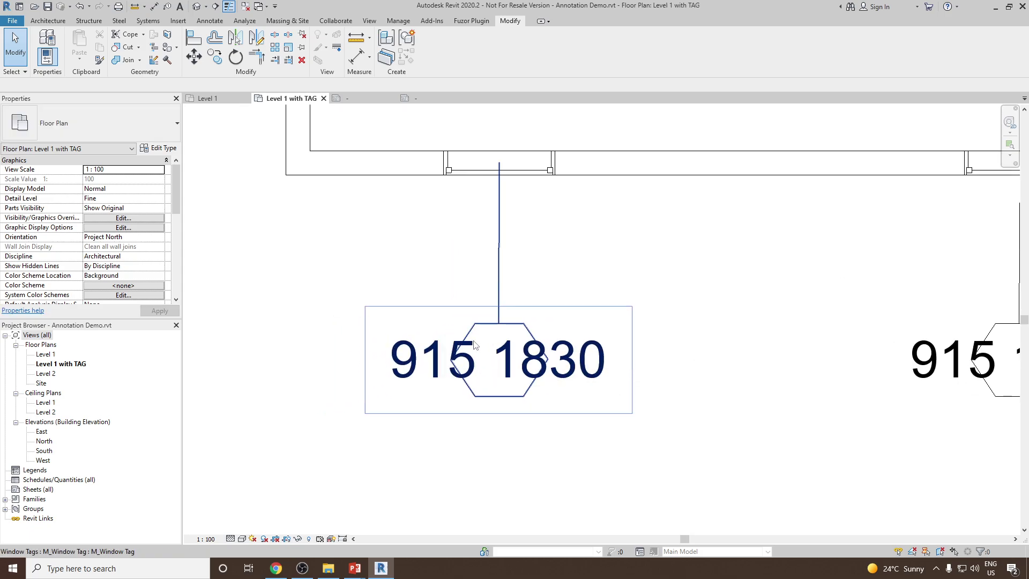
scroll(473, 375, down, 4)
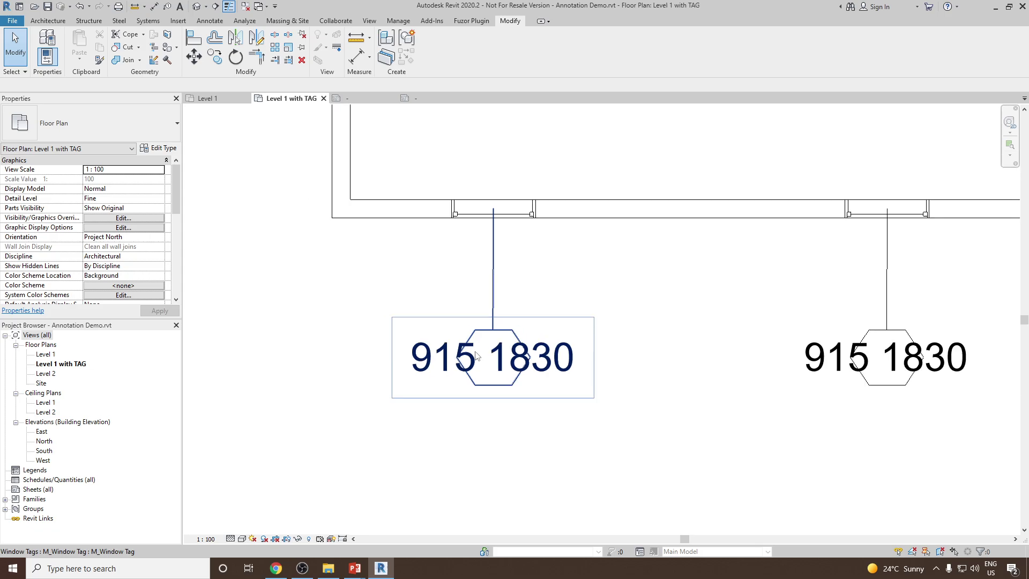
click(504, 358)
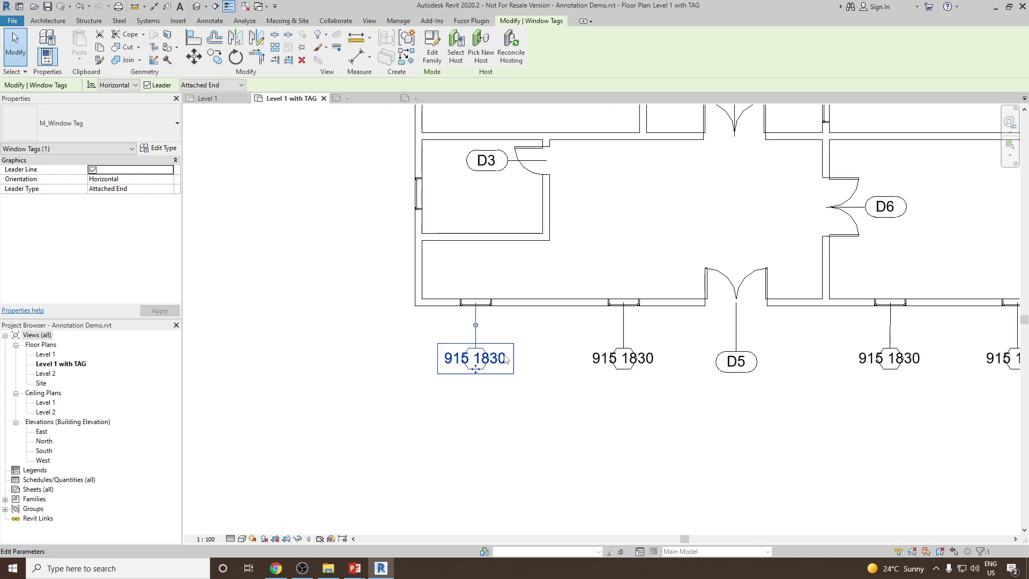
click(437, 56)
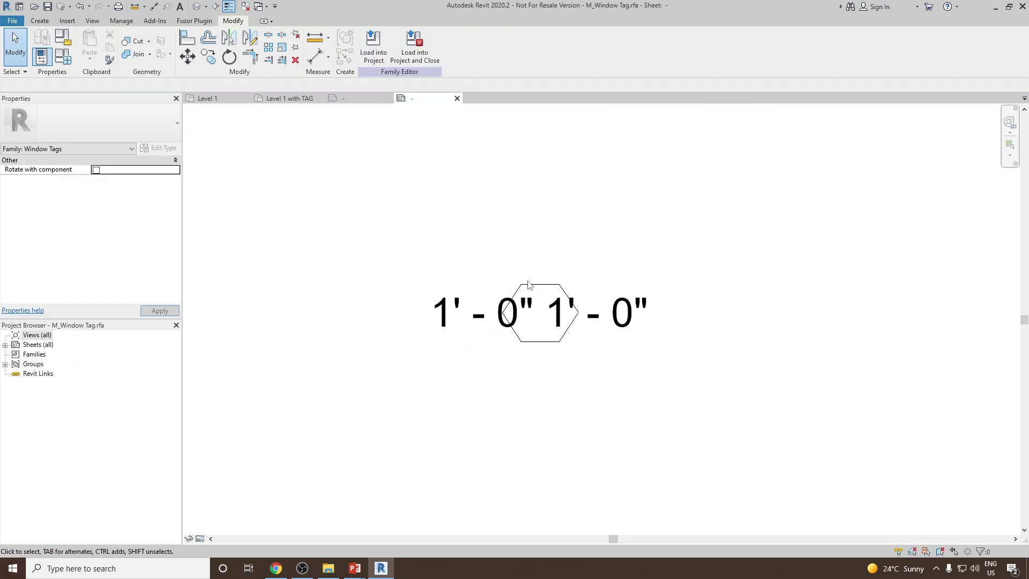
Step: Give the Width parameter in the window tag's label the suffix X
click(508, 339)
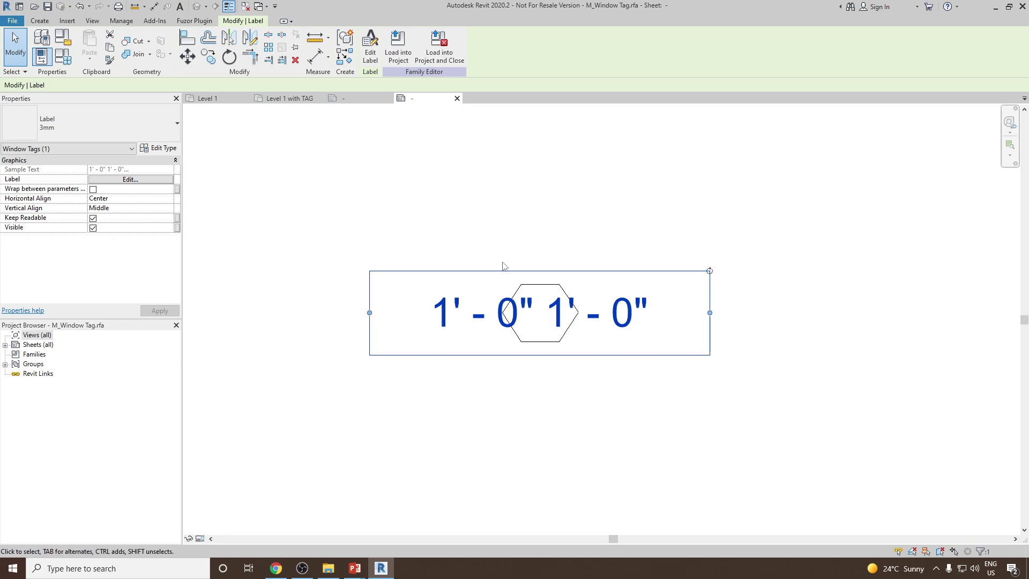
click(371, 47)
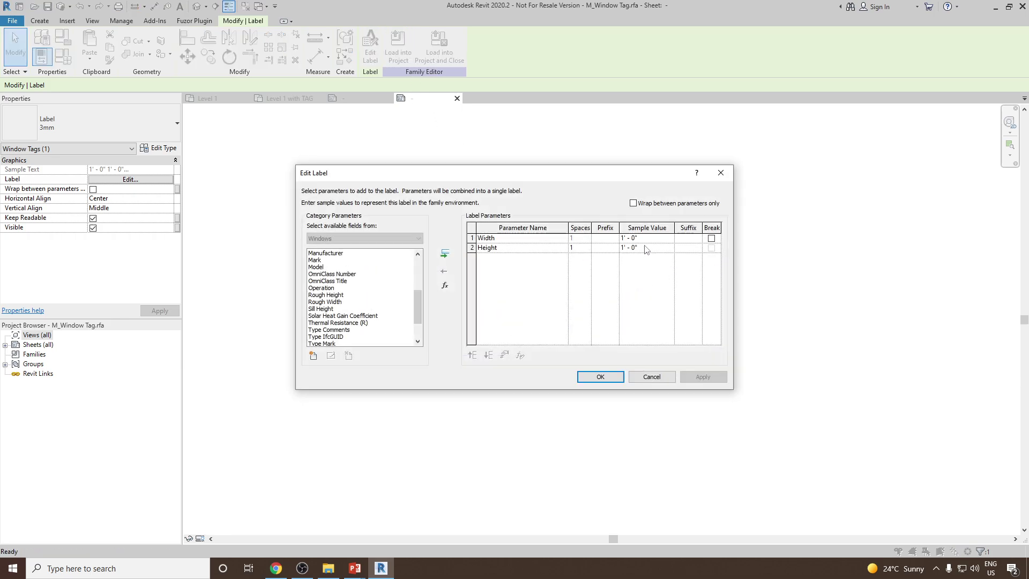
click(690, 239)
click(600, 376)
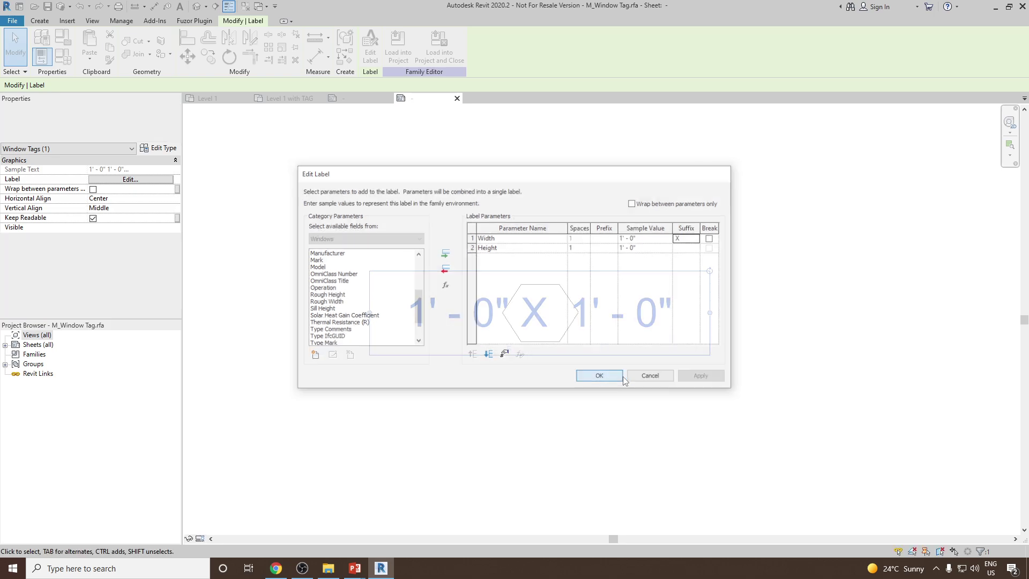
click(638, 409)
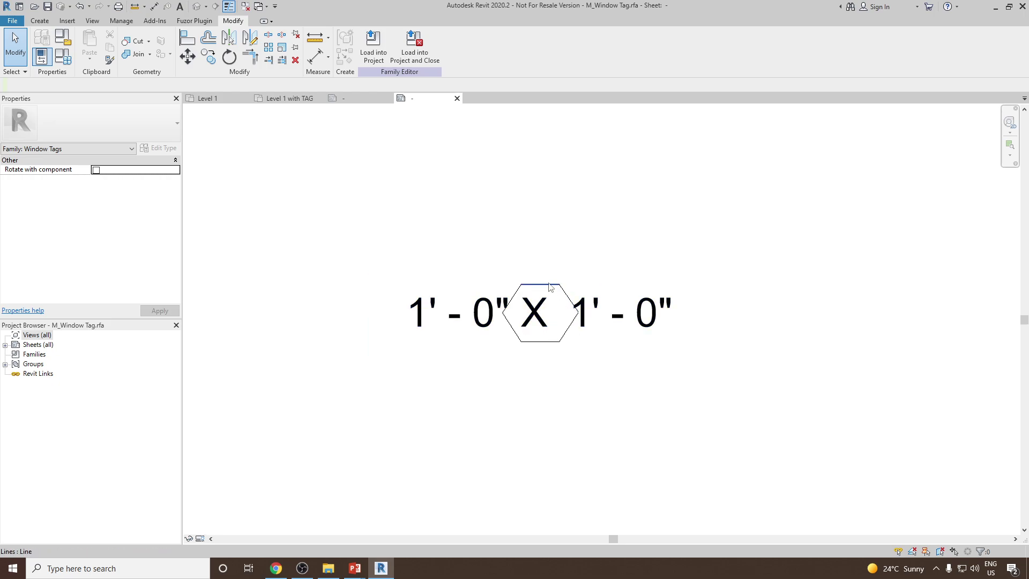
Step: Delete the hexagon outline around the label and load the tag into Annotation Demo.rvt, overwriting the existing version and its parameter values
drag(479, 222, 599, 395)
key(Delete)
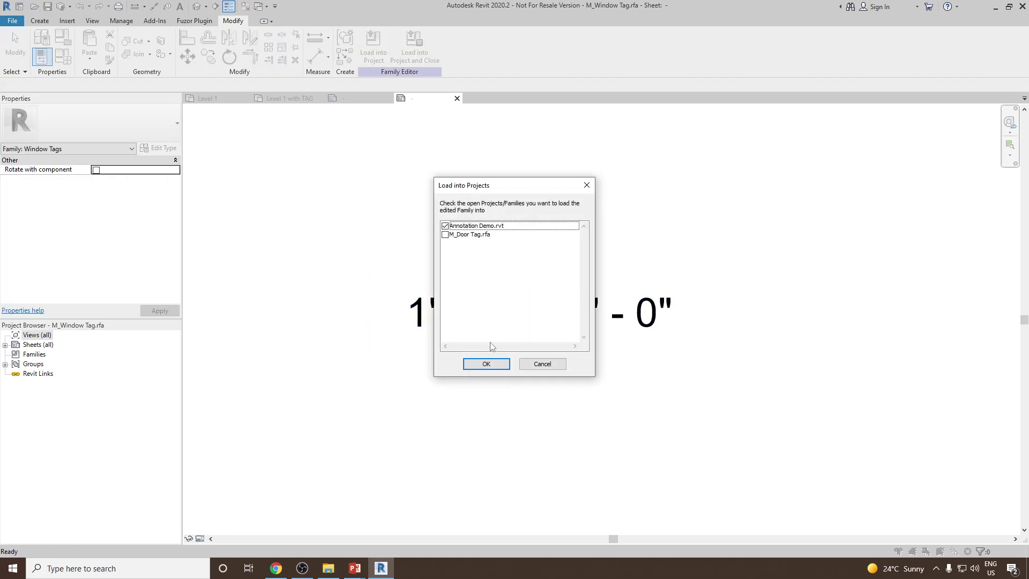
click(489, 363)
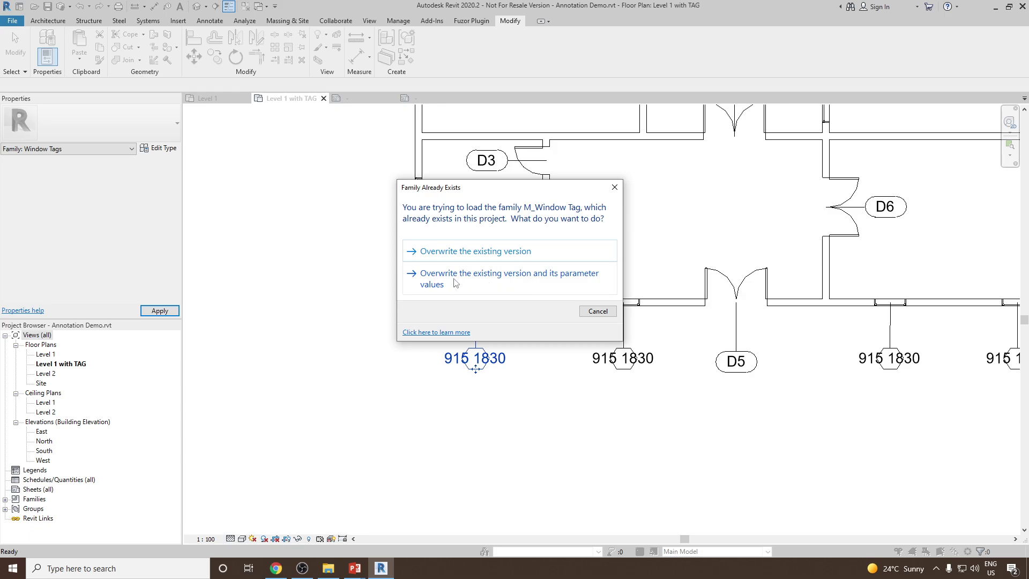
click(459, 279)
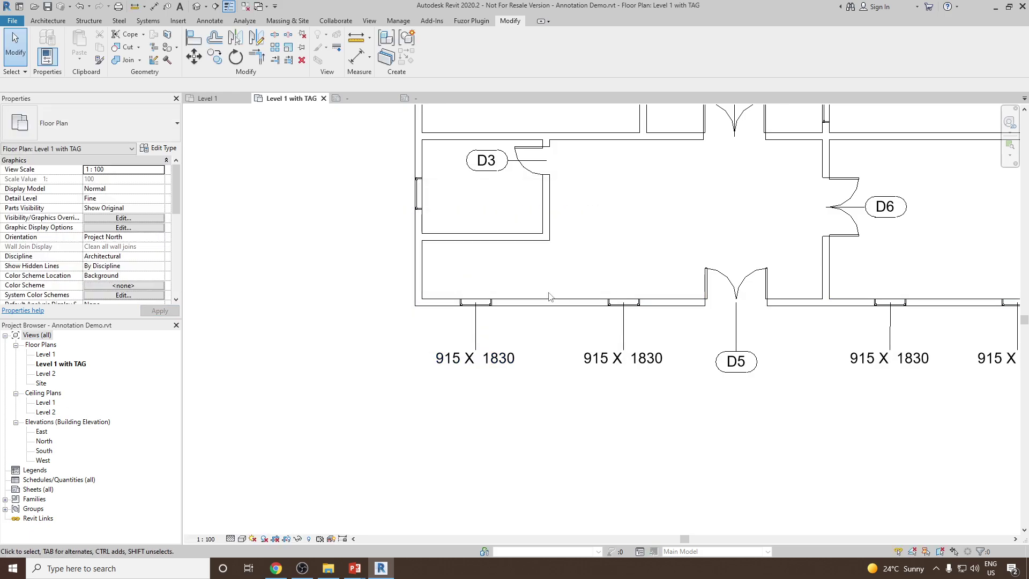
Step: Examine the window tags along the plan's lower wall to check how the width and height are displayed
scroll(621, 369, down, 3)
scroll(431, 331, up, 5)
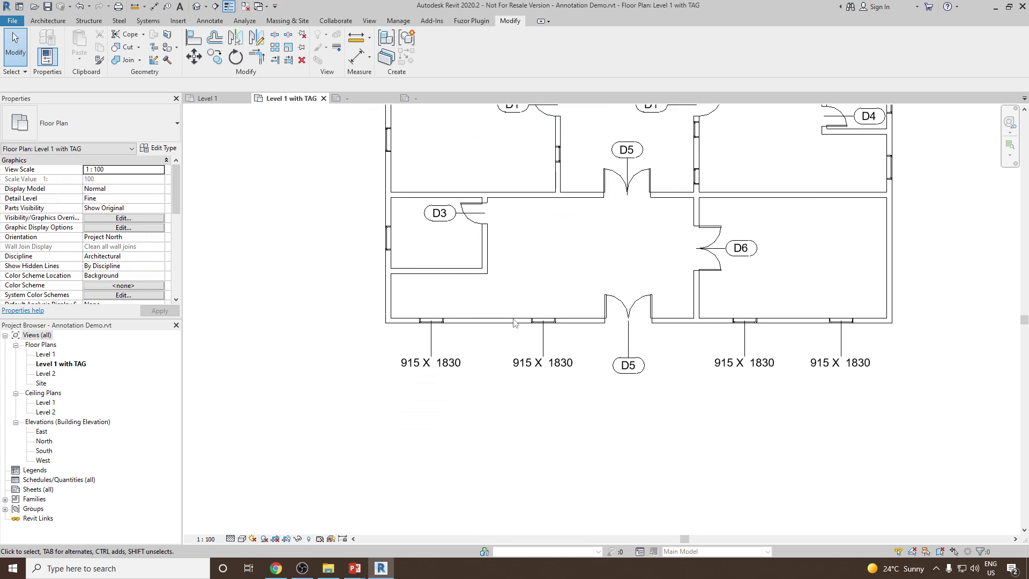
scroll(431, 331, up, 1)
click(444, 330)
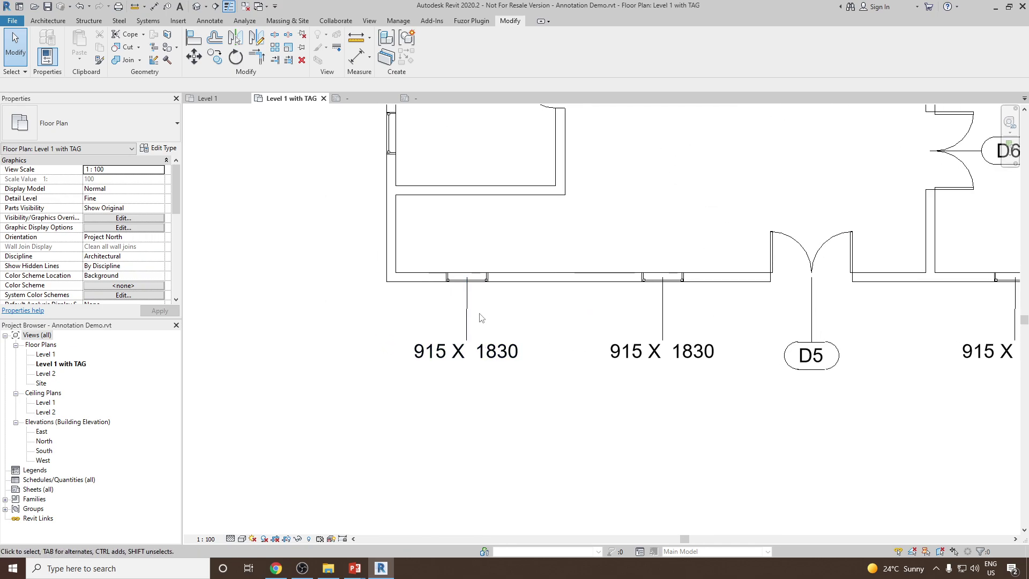
scroll(445, 330, up, 2)
scroll(397, 346, down, 4)
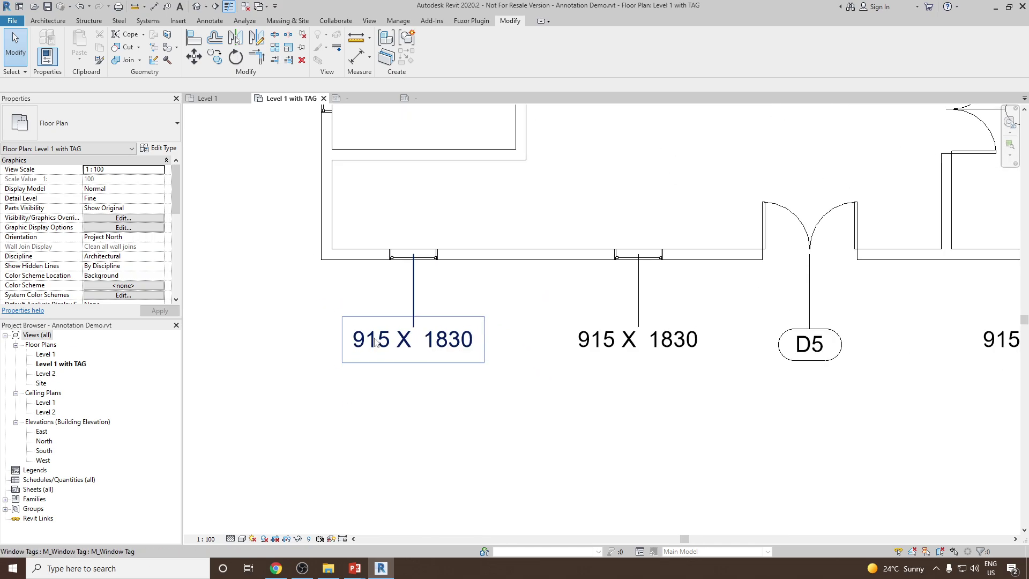
click(514, 349)
scroll(514, 349, down, 3)
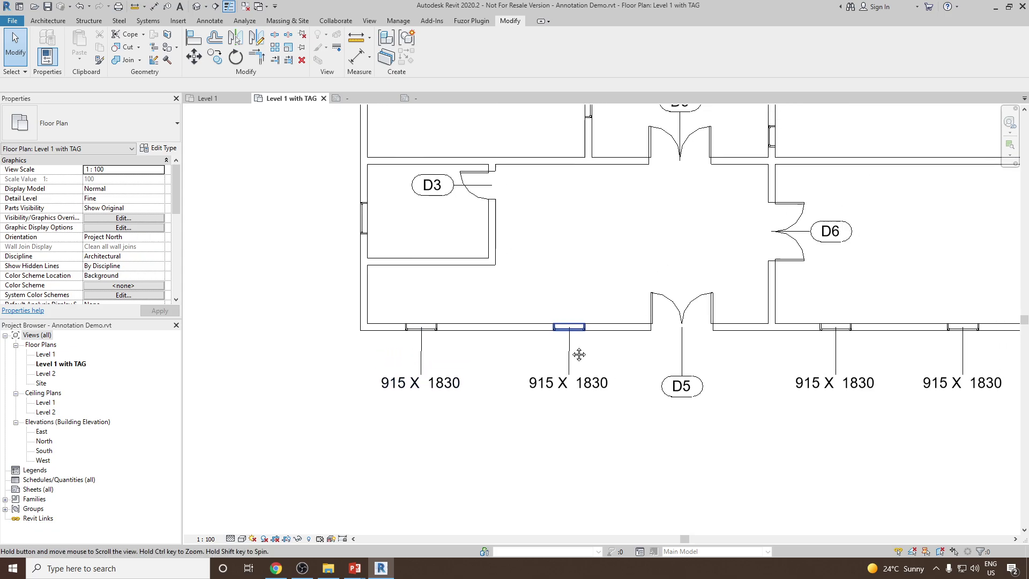
scroll(412, 374, down, 3)
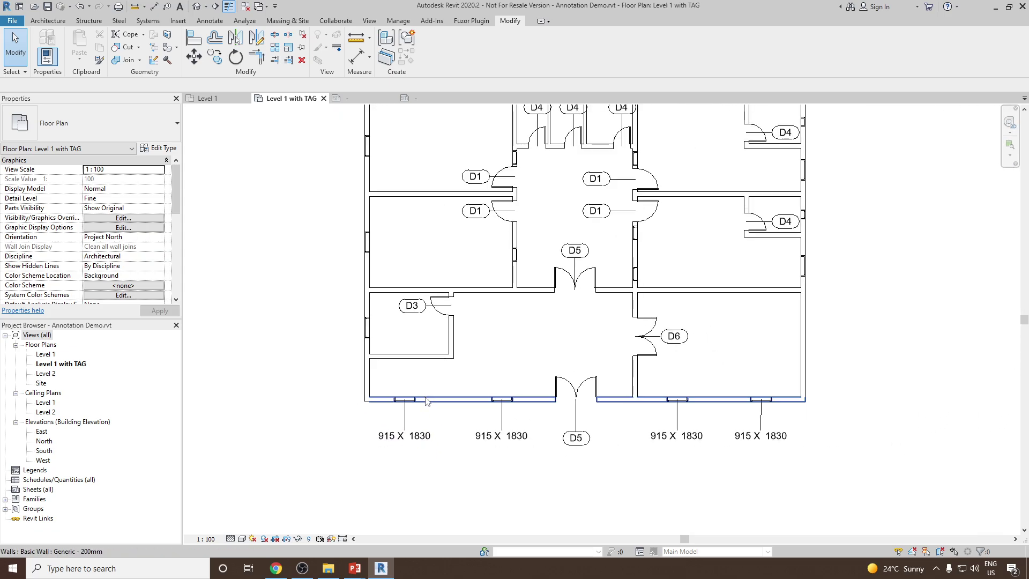
Step: Examine the tags across the plan, comparing the window sizes along the lower wall with the door marks
scroll(419, 384, up, 5)
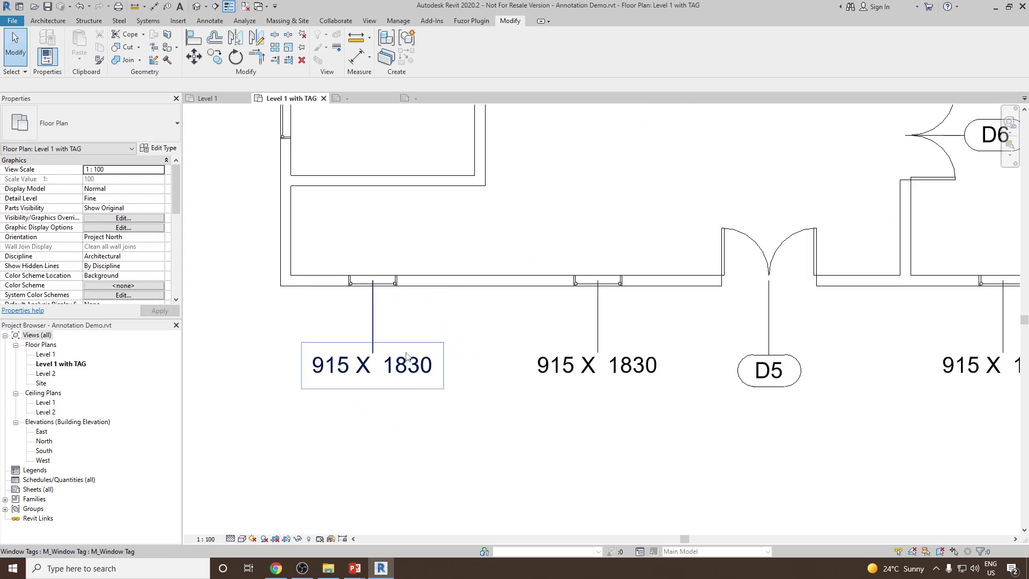
scroll(429, 383, down, 3)
scroll(750, 407, up, 4)
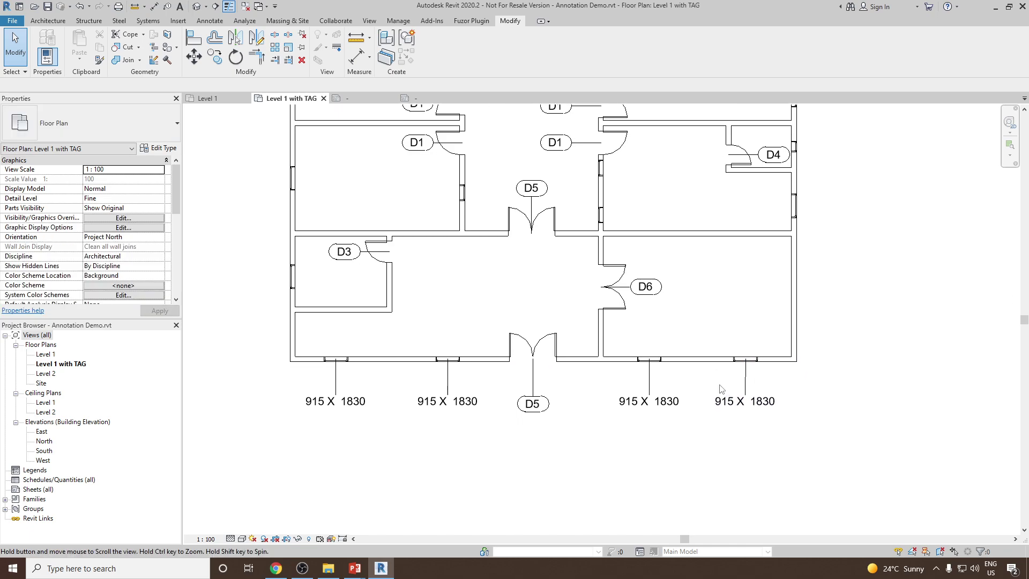
scroll(740, 391, down, 3)
scroll(713, 381, up, 2)
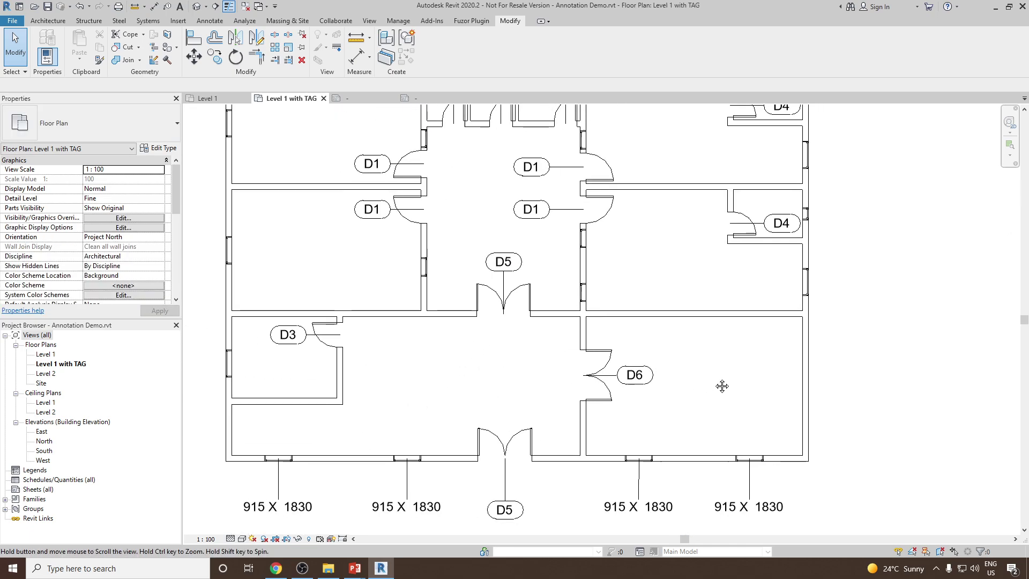
scroll(584, 357, down, 2)
middle_drag(581, 356, 581, 367)
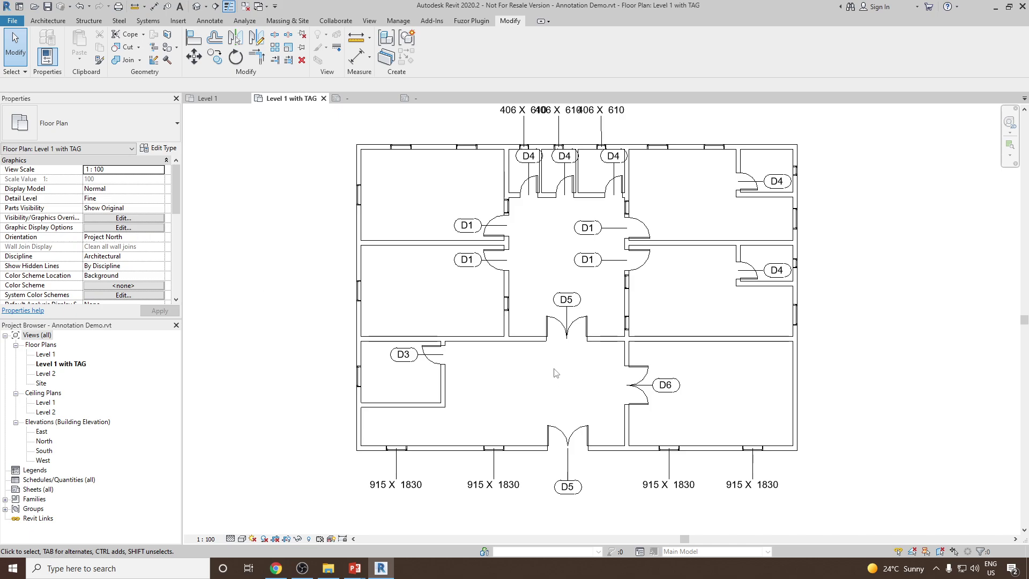
Step: Delete the four window tags and the D5 door tag below the plan's lower wall
scroll(555, 373, up, 3)
middle_drag(949, 418, 848, 377)
drag(848, 377, 226, 453)
key(Delete)
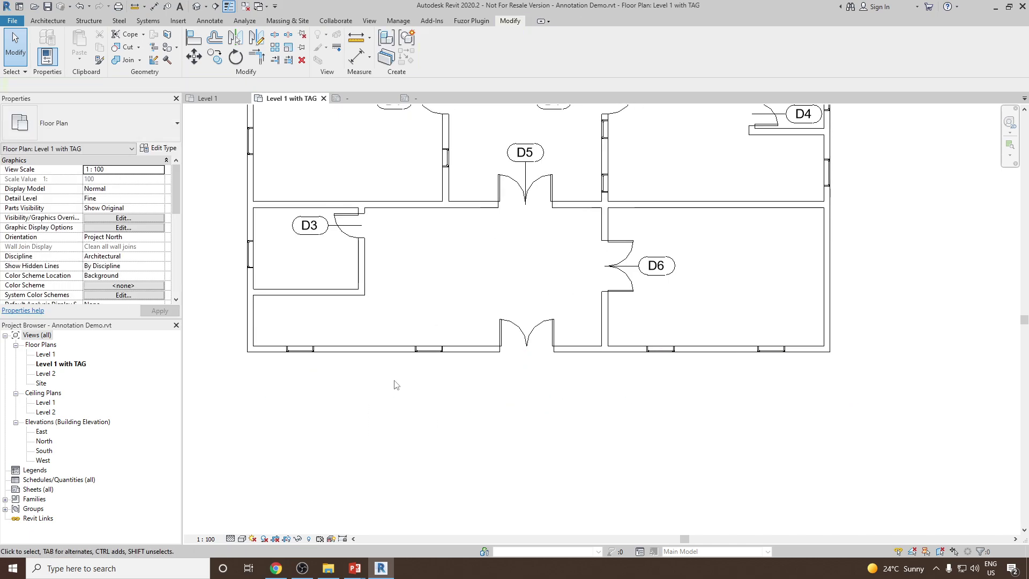
Step: Select all instances of the D3 door's M_Door Tag in the entire project and delete them
scroll(396, 385, down, 2)
click(402, 348)
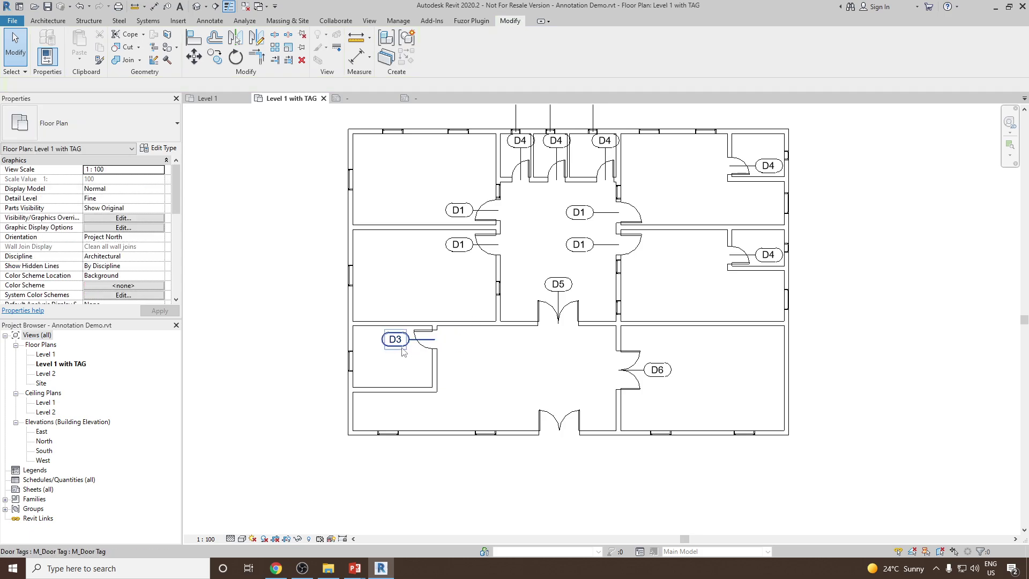
click(404, 351)
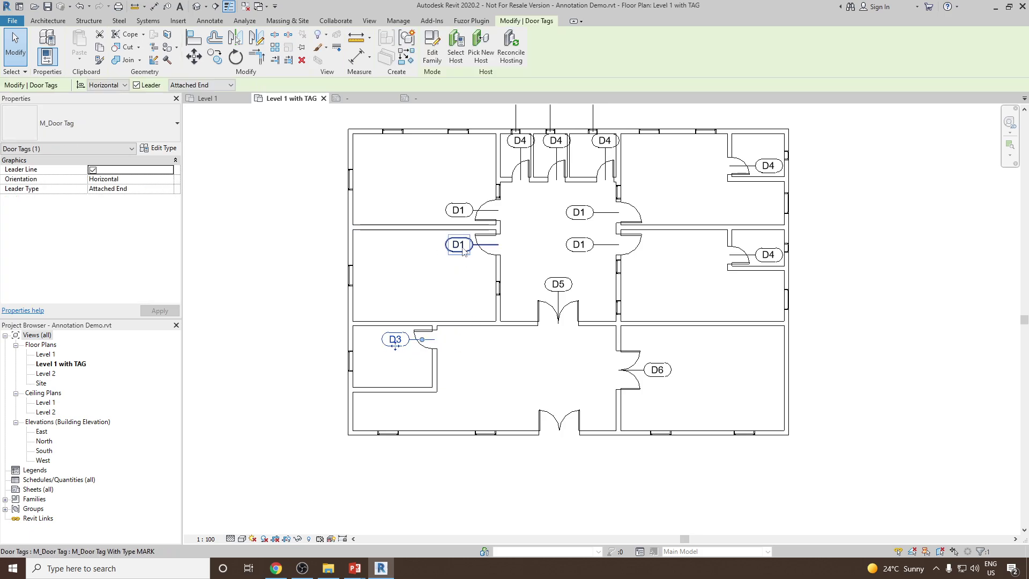
drag(426, 185, 480, 263)
right_click(425, 289)
mouse_move(487, 417)
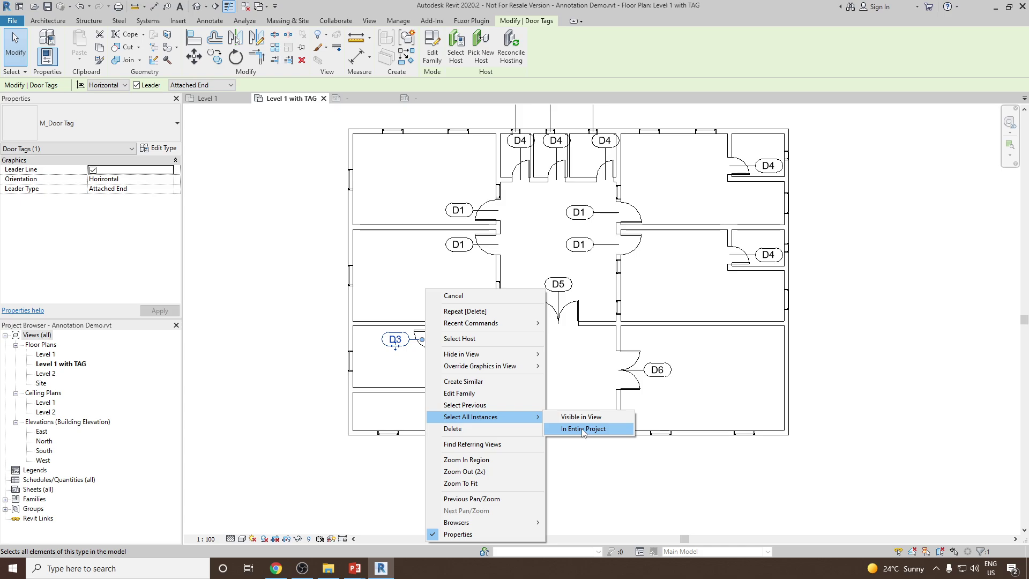
click(584, 429)
key(Delete)
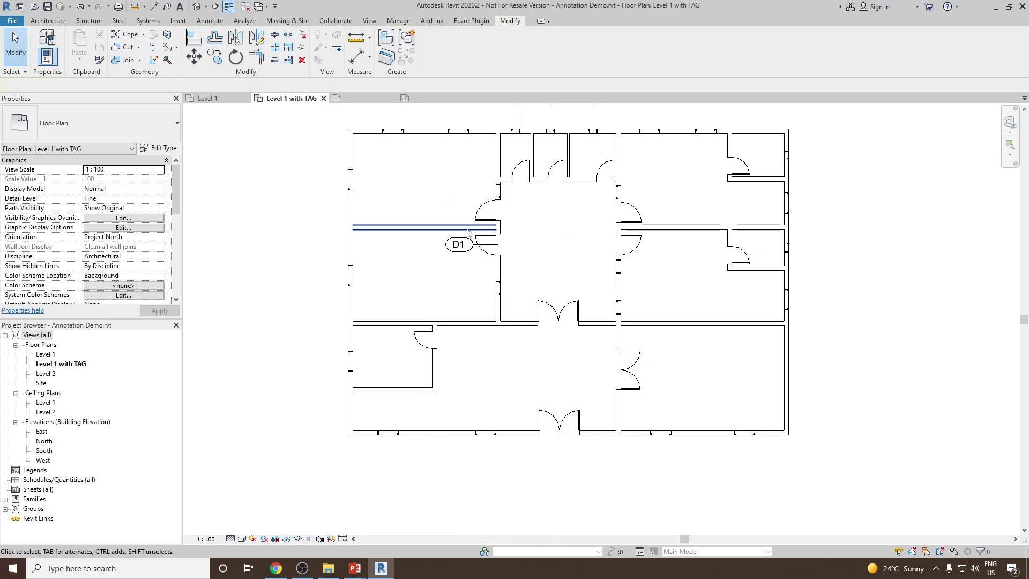
Step: Delete the remaining D1 door tag and the three window tags above the plan's upper wall
click(459, 245)
right_click(469, 247)
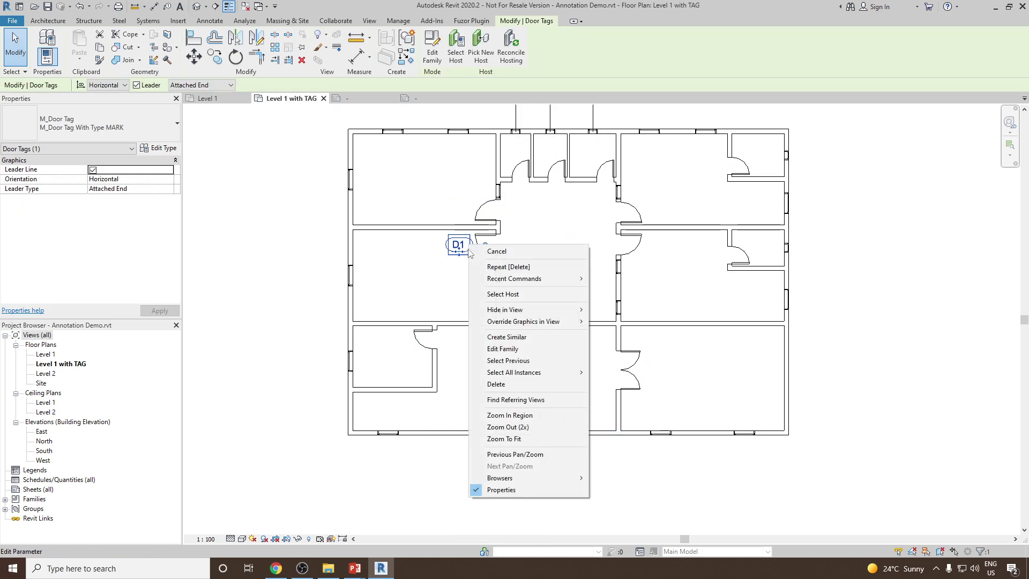
click(499, 384)
scroll(578, 231, down, 2)
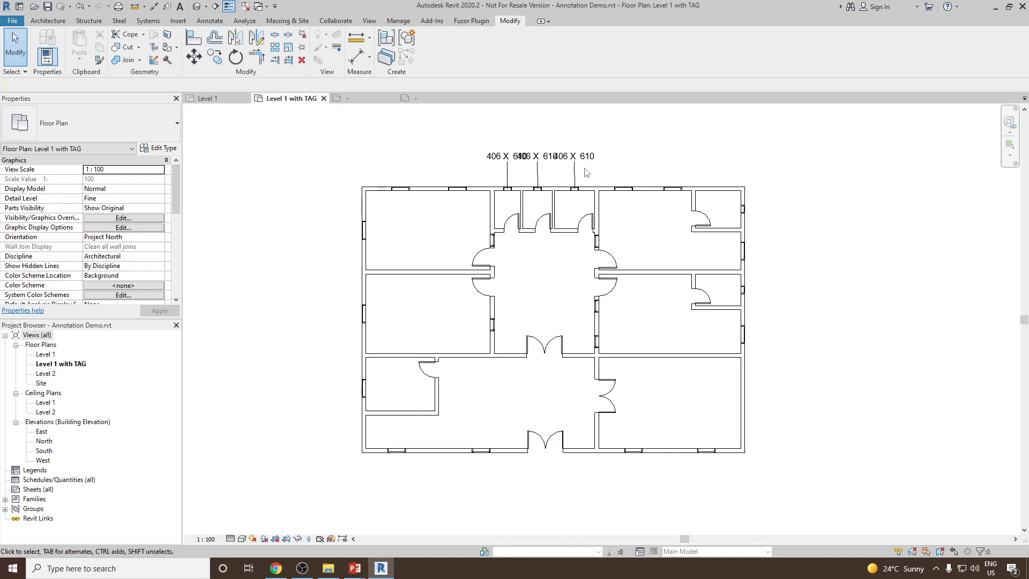
drag(604, 138, 457, 173)
key(Delete)
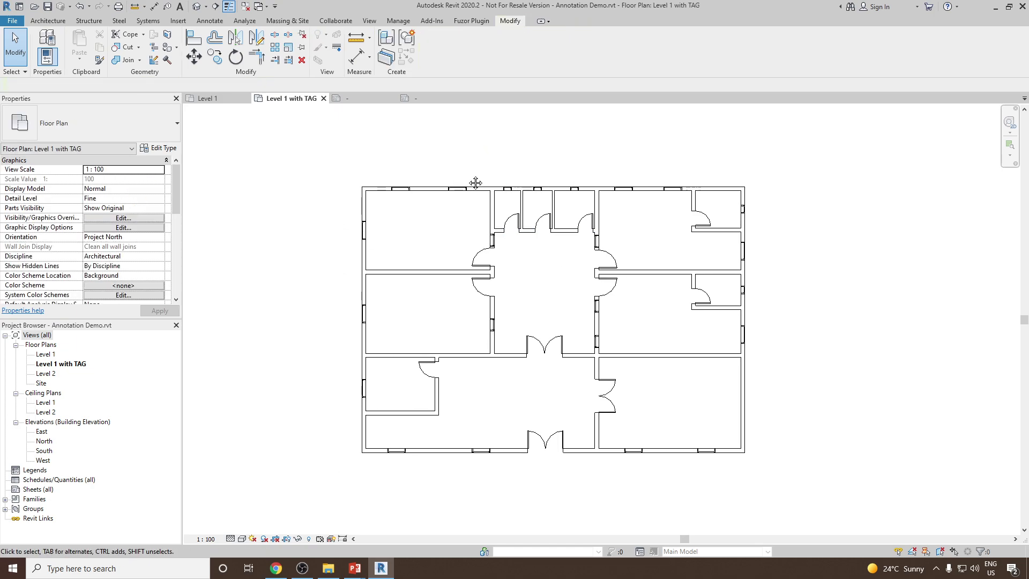
key(z)
key(f)
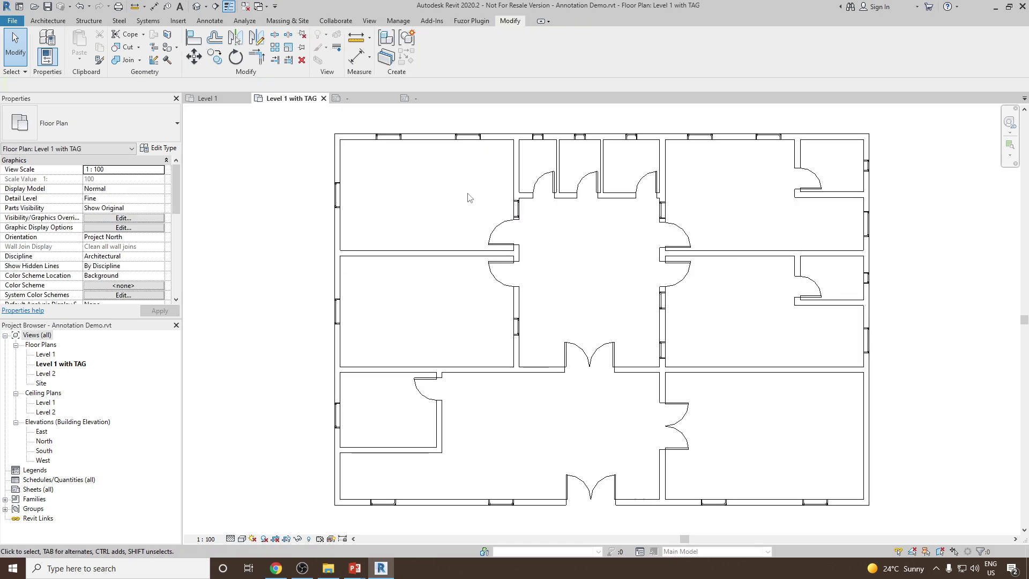
Step: Tag all untagged doors in the current view with M_Door Tag, horizontally oriented and without leaders
click(48, 21)
click(211, 21)
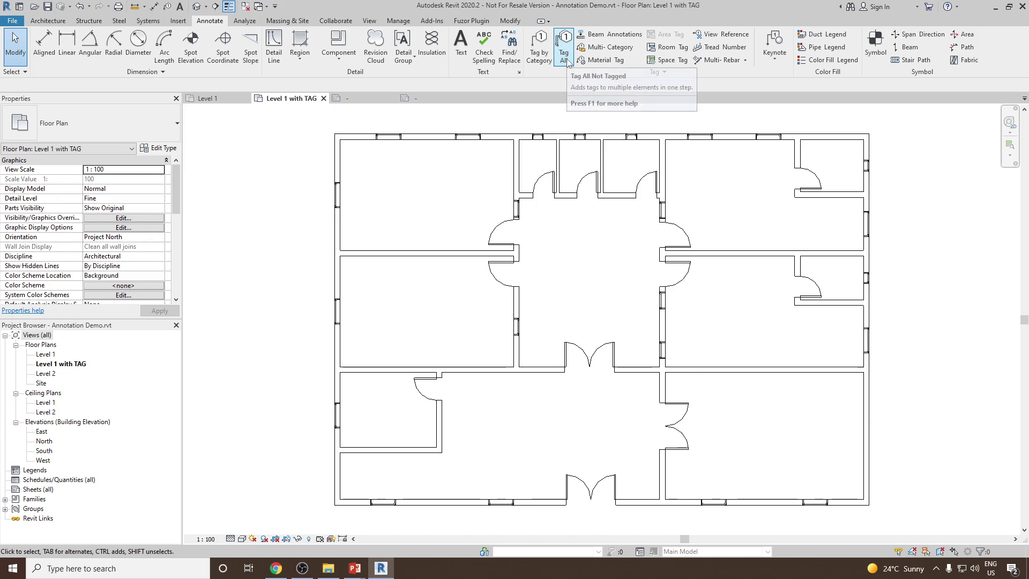
scroll(541, 173, down, 2)
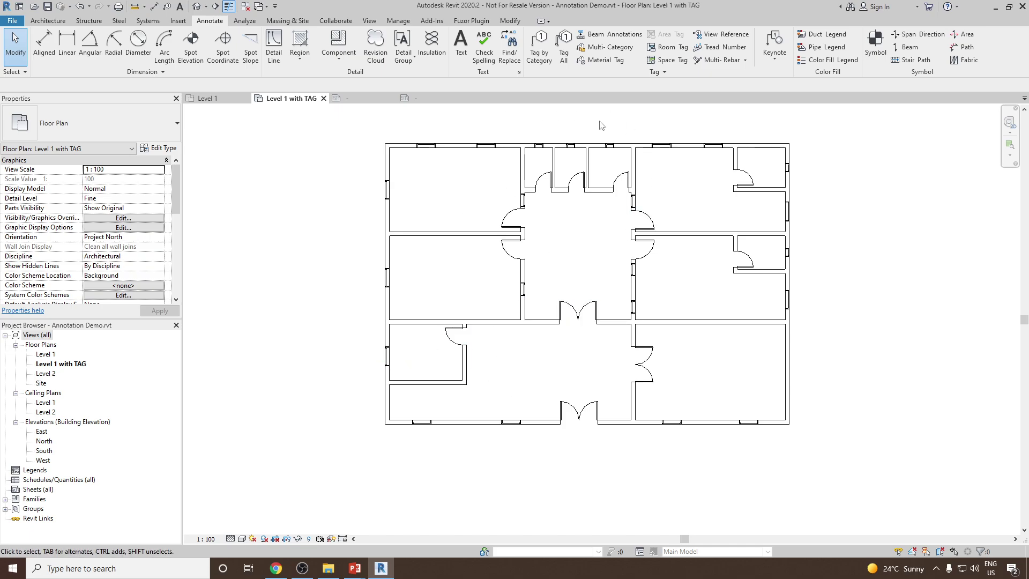
click(569, 59)
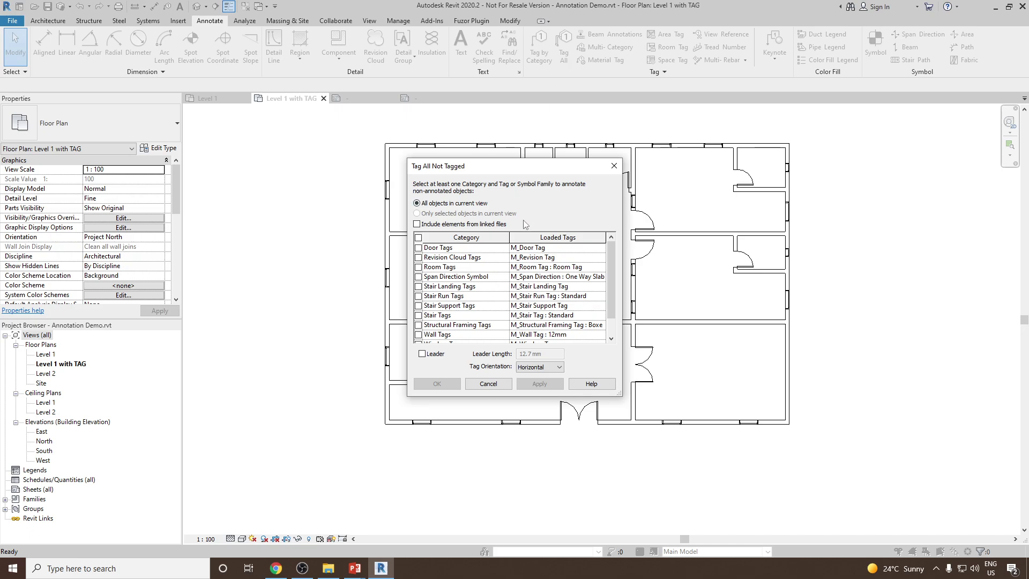
click(418, 248)
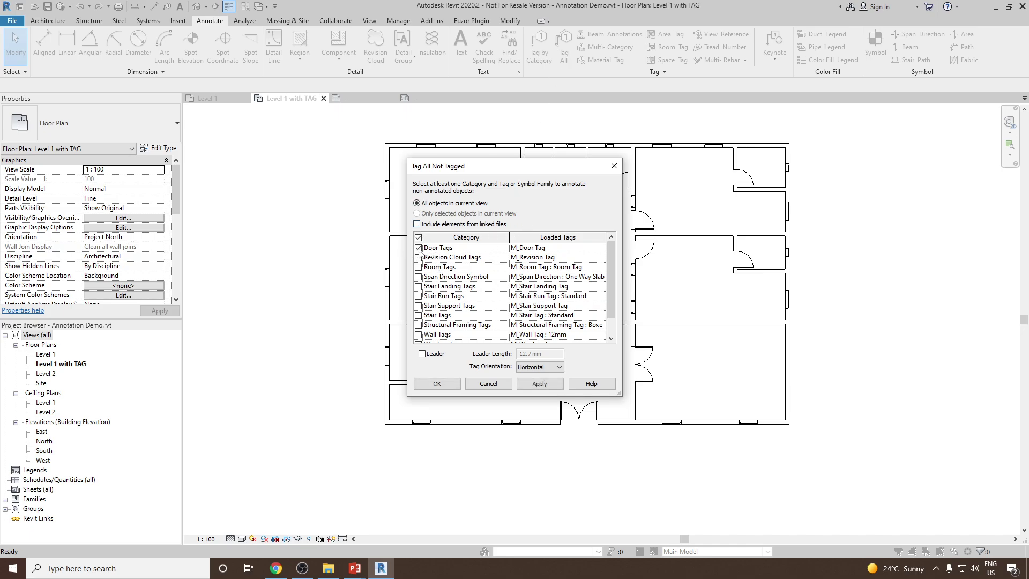
click(599, 247)
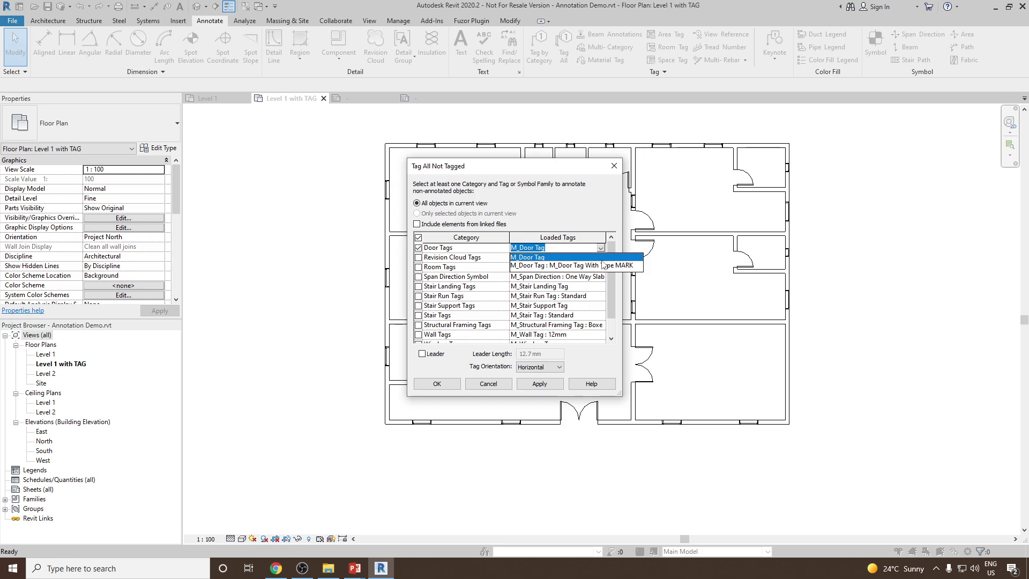
click(603, 252)
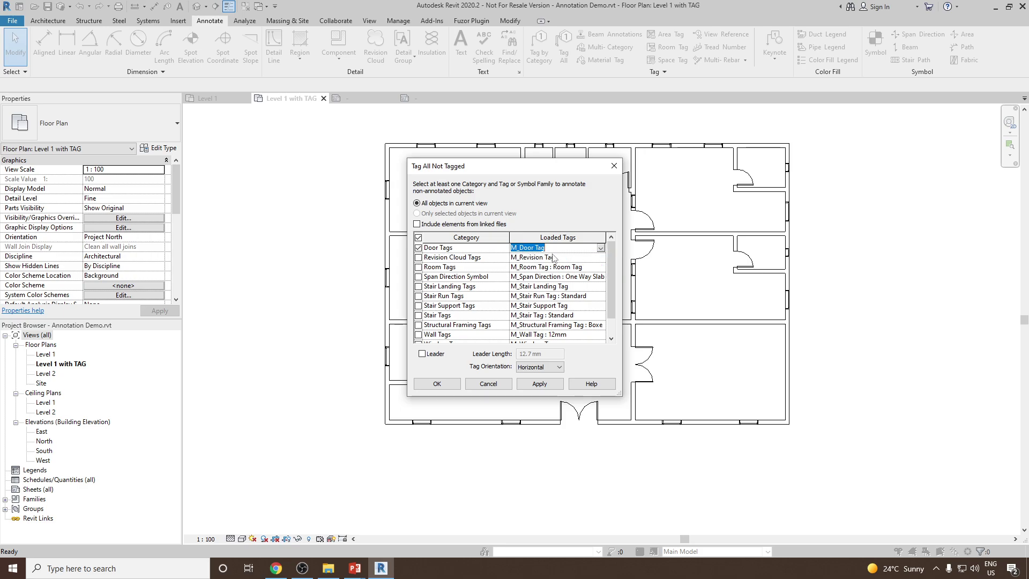
click(538, 384)
click(437, 383)
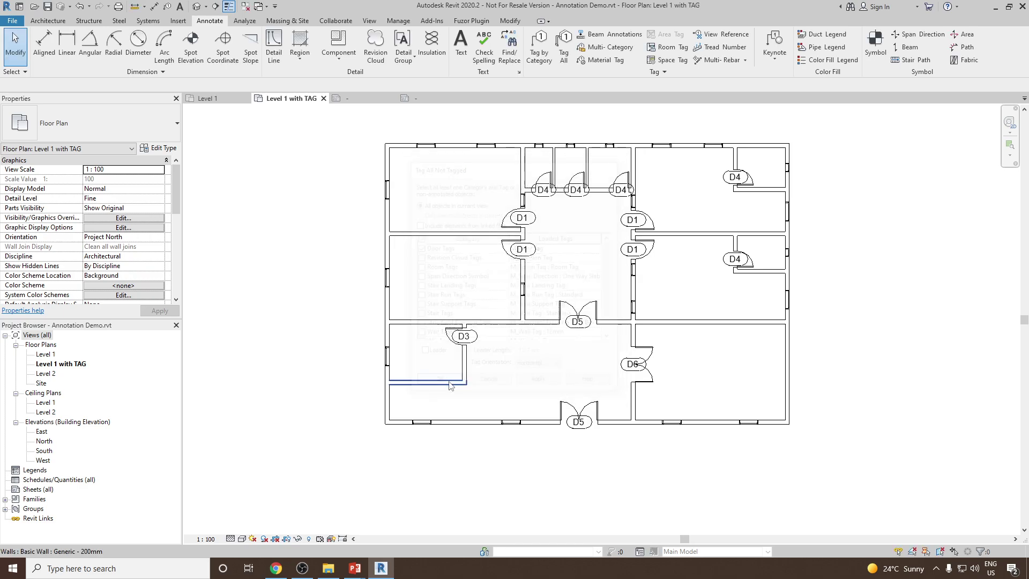
Step: Check the placement of the door tags without leaders and undo the tagging
scroll(574, 188, up, 2)
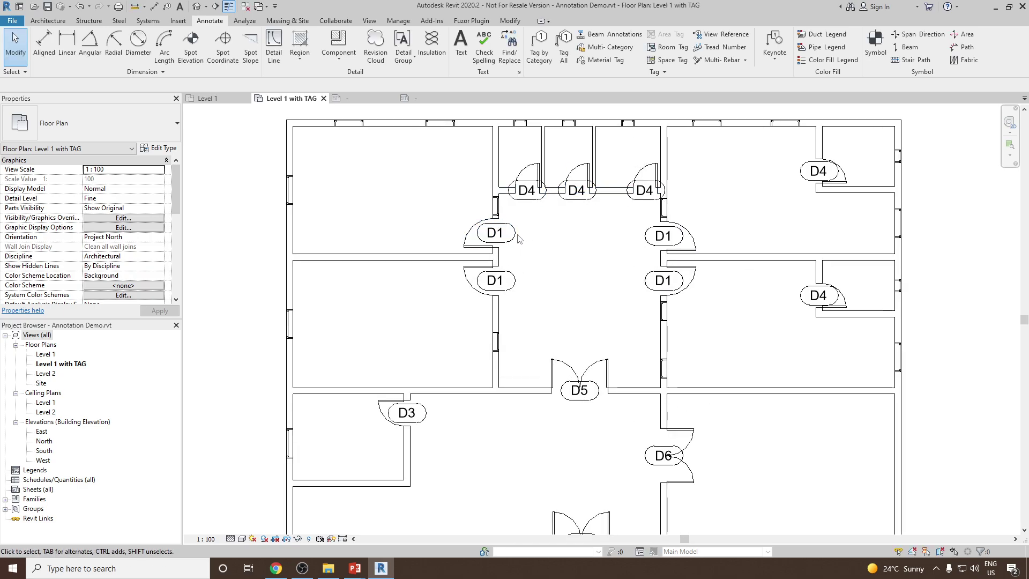
scroll(472, 222, down, 2)
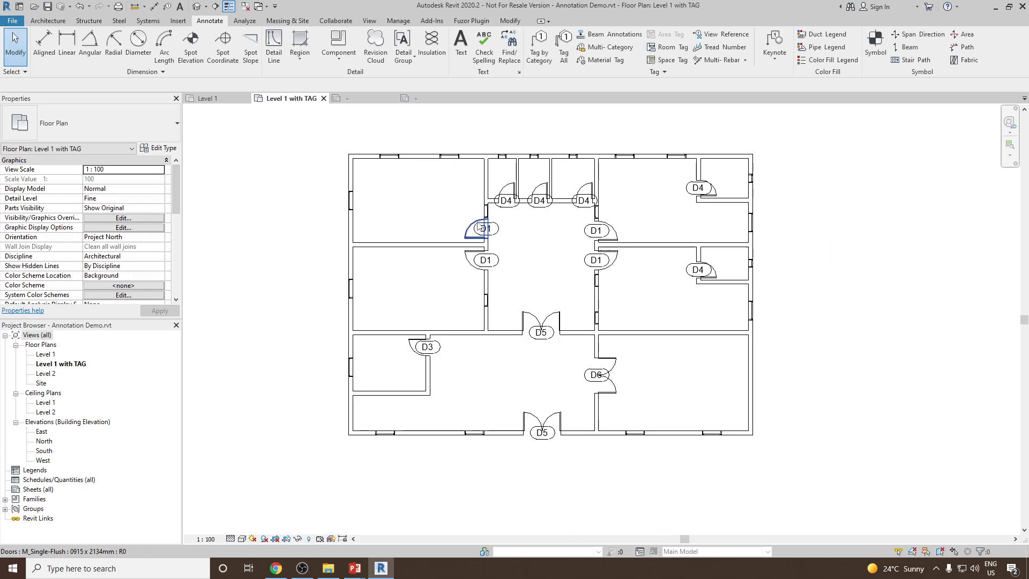
key(ctrl+z)
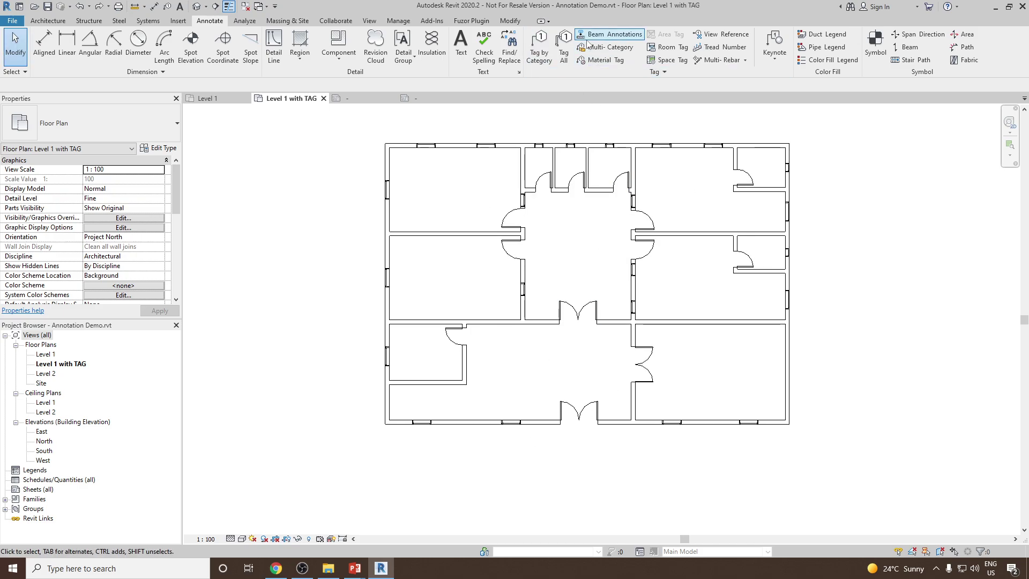
Step: Tag all untagged doors in the current view with M_Door Tag, using leaders with a length of 6 mm
click(564, 47)
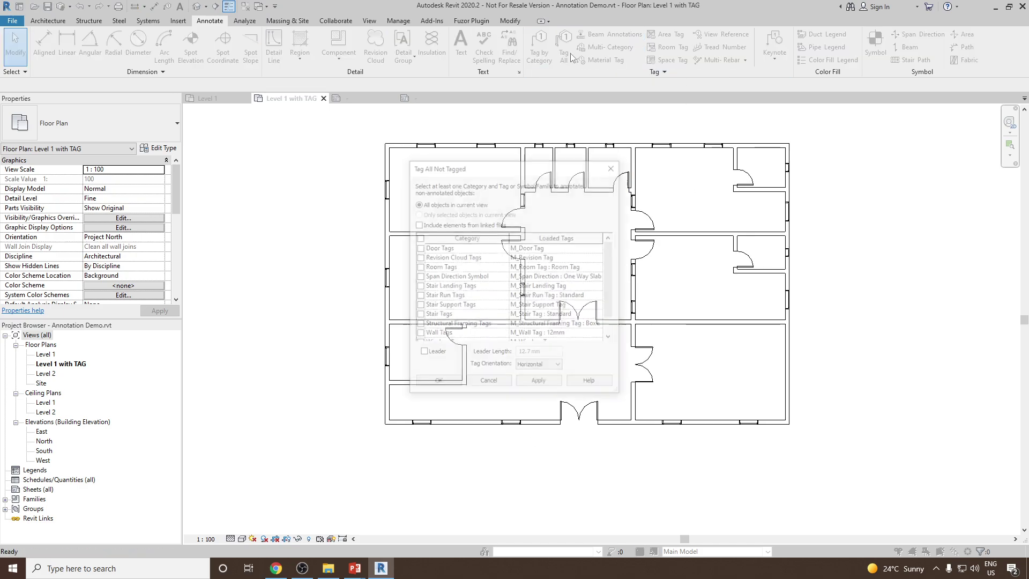
click(422, 354)
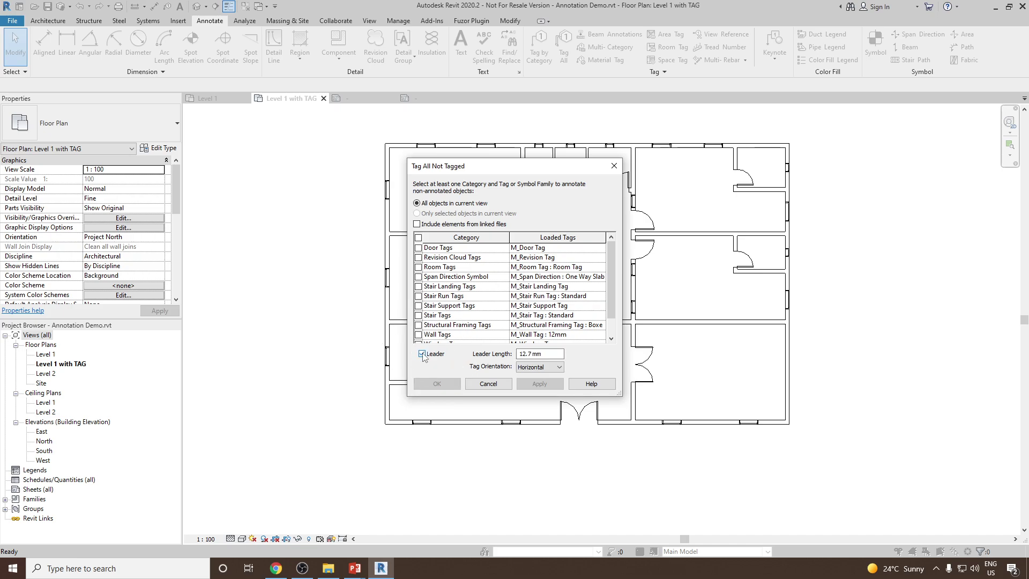
drag(540, 351, 448, 344)
click(419, 247)
click(538, 383)
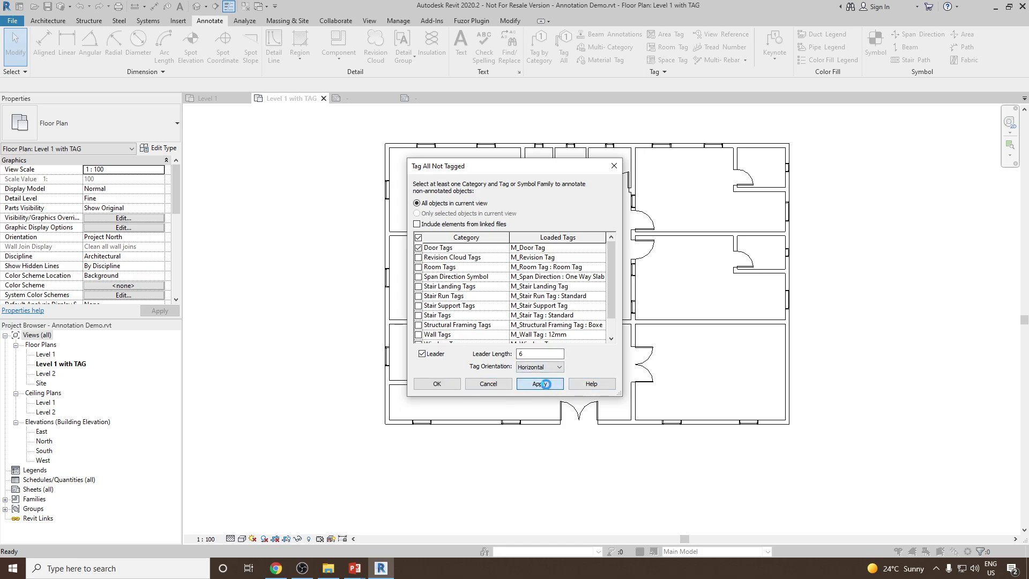
click(437, 384)
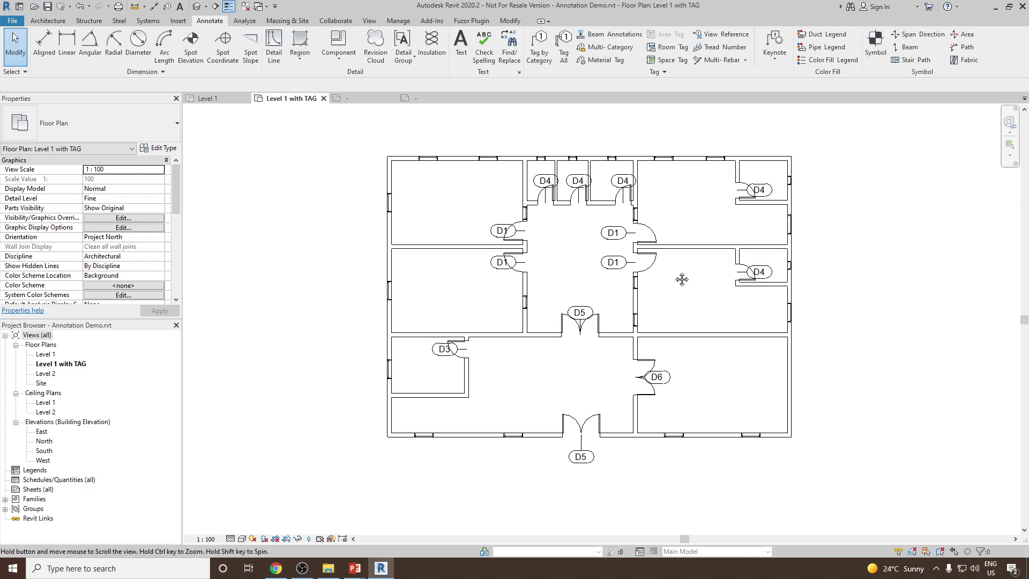
Step: Tag all untagged windows in the current view with M_Window Tag, with leaders enabled at a length of 6 mm
scroll(514, 244, up, 5)
scroll(692, 238, down, 2)
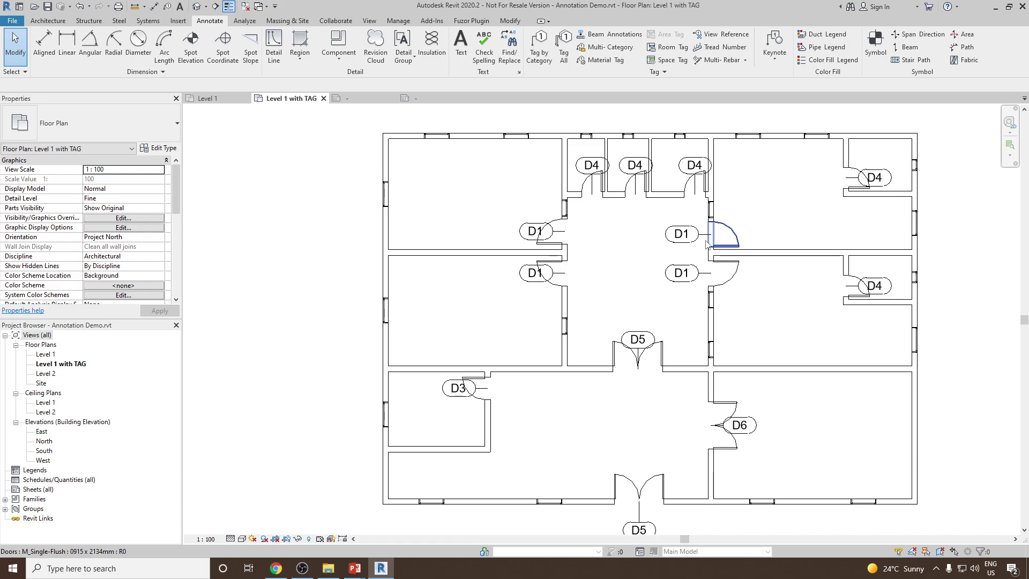
scroll(595, 295, down, 2)
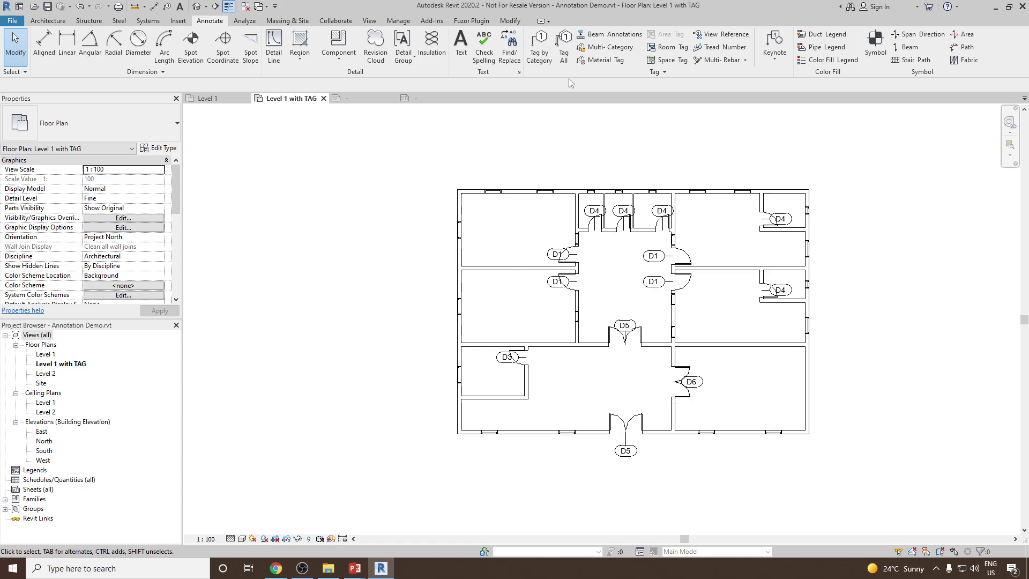
click(564, 48)
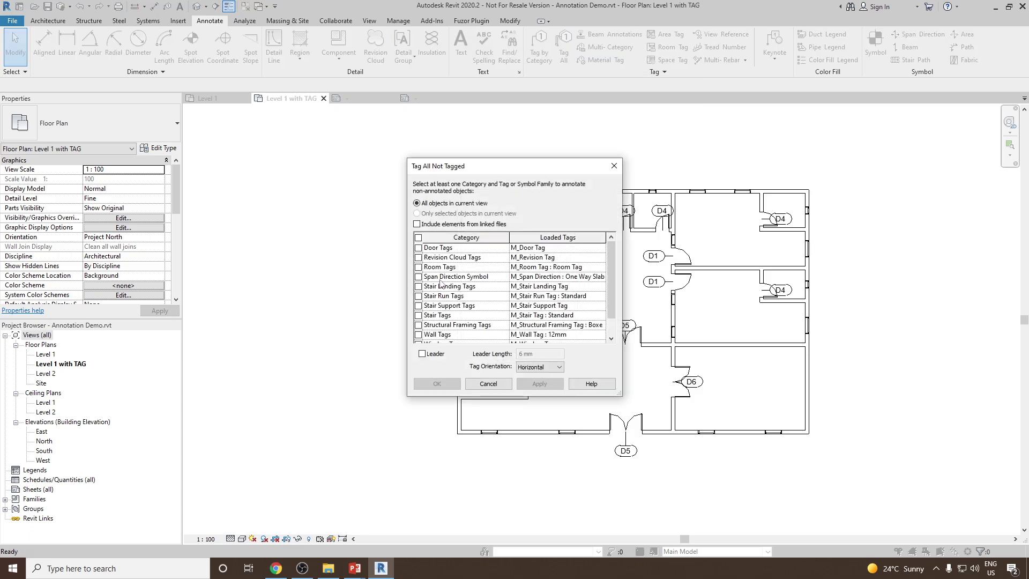
scroll(435, 295, down, 1)
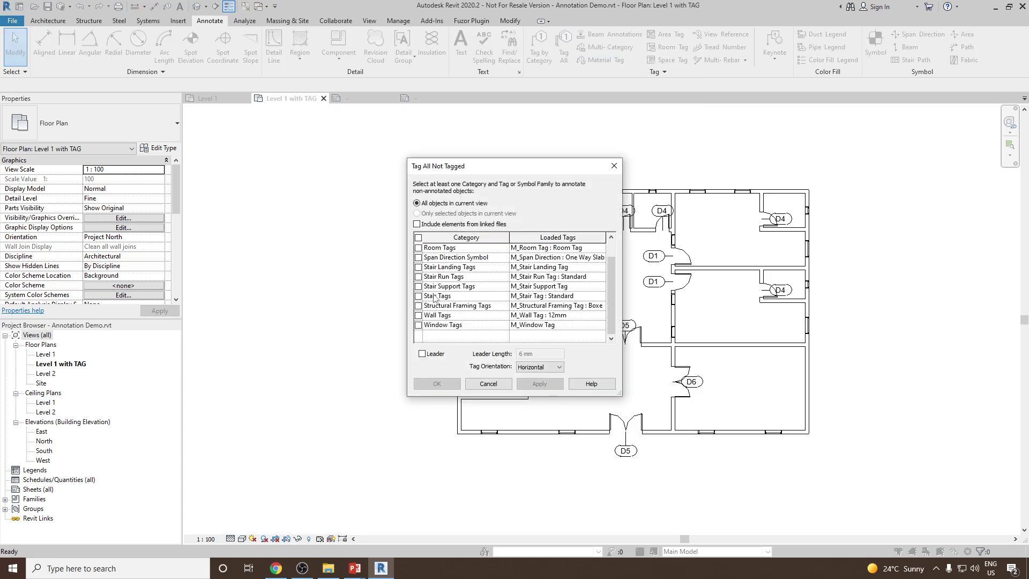
click(419, 325)
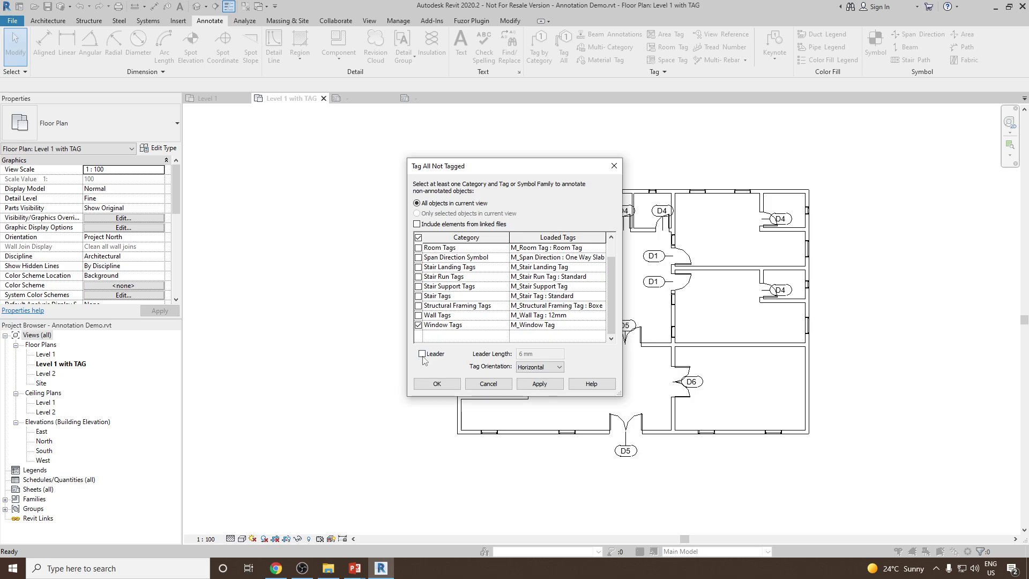
click(422, 355)
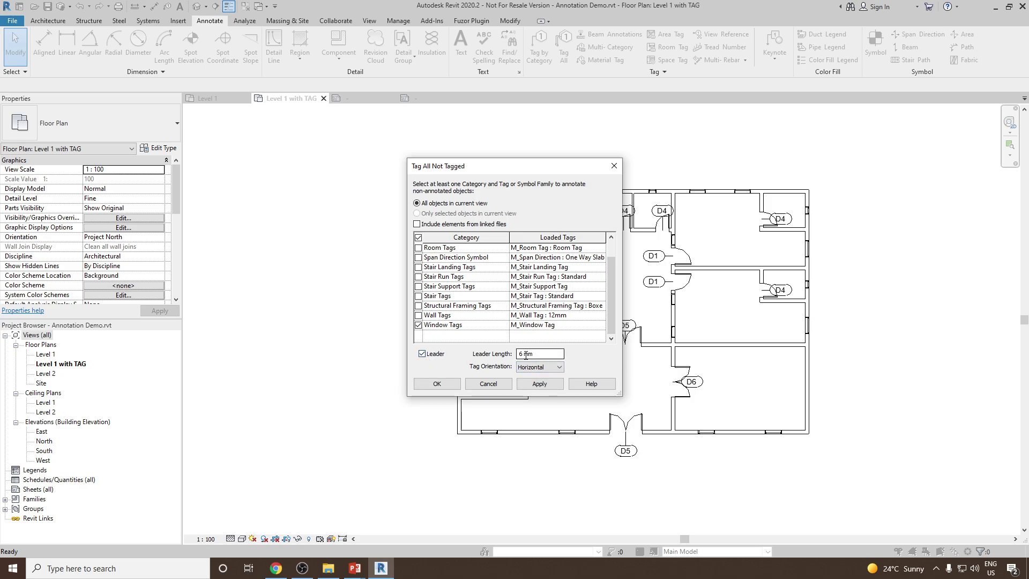
click(547, 385)
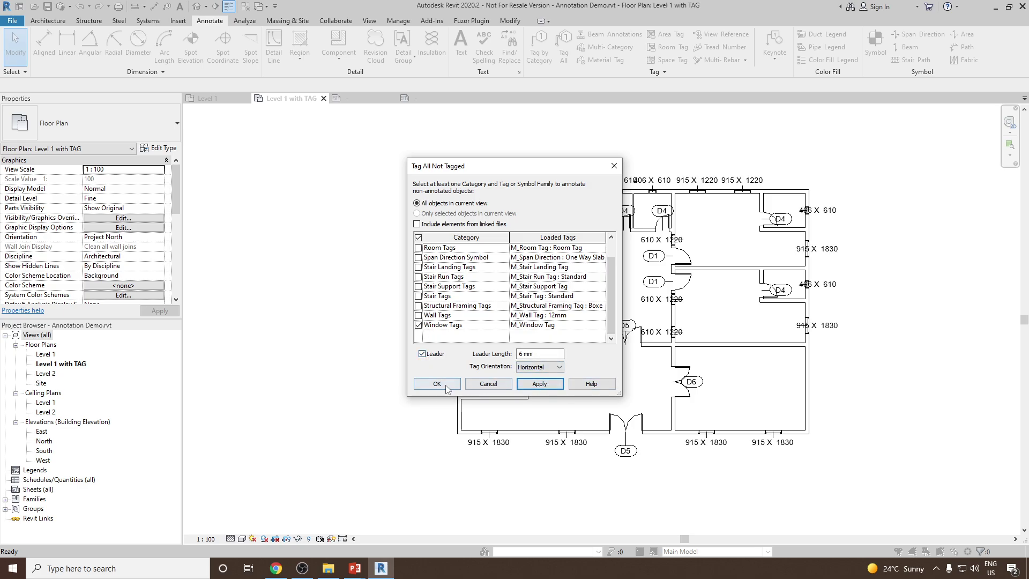
key(Return)
scroll(535, 446, up, 3)
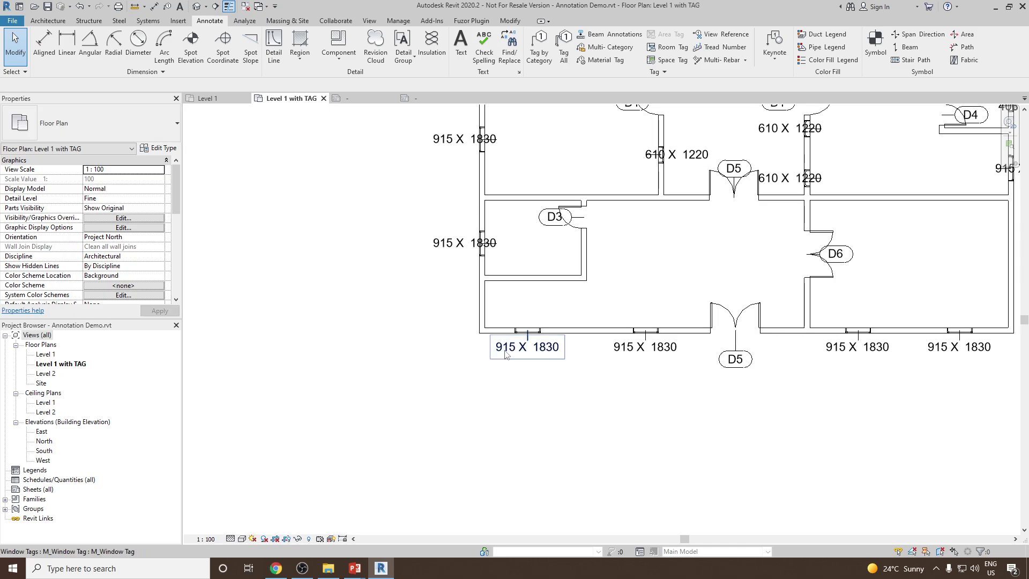
Step: Open the M_Window Tag family for editing from the leftmost window tag below the building's lower wall
click(528, 348)
middle_drag(489, 317, 475, 362)
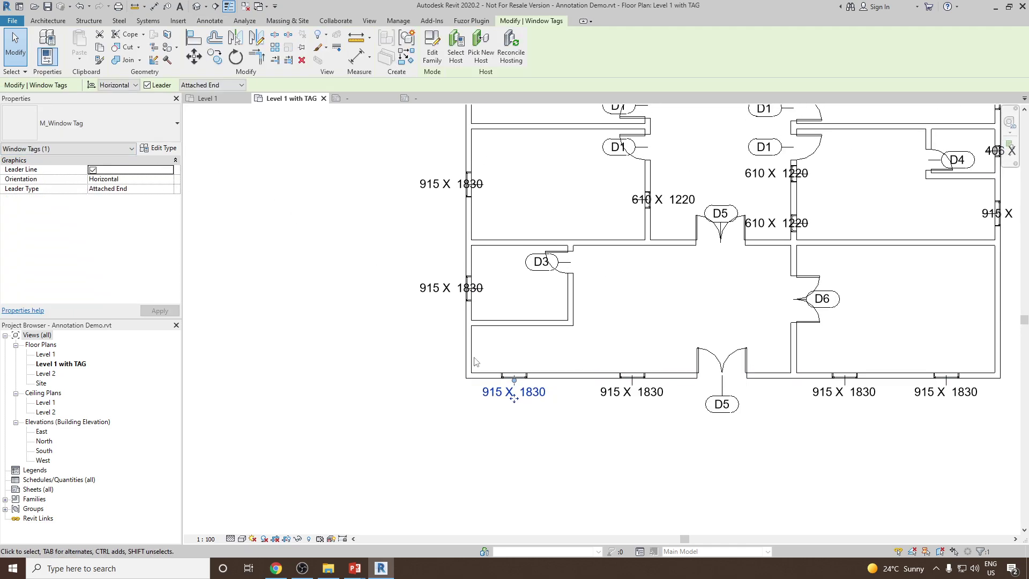
click(438, 60)
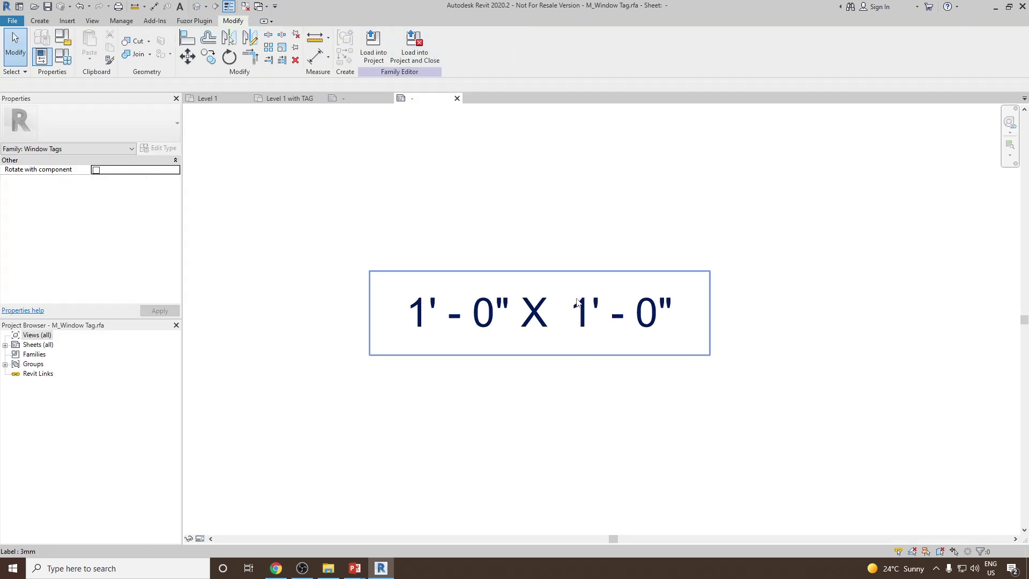
Step: Remove the Width and Height parameters from the window tag's label
click(577, 302)
click(371, 48)
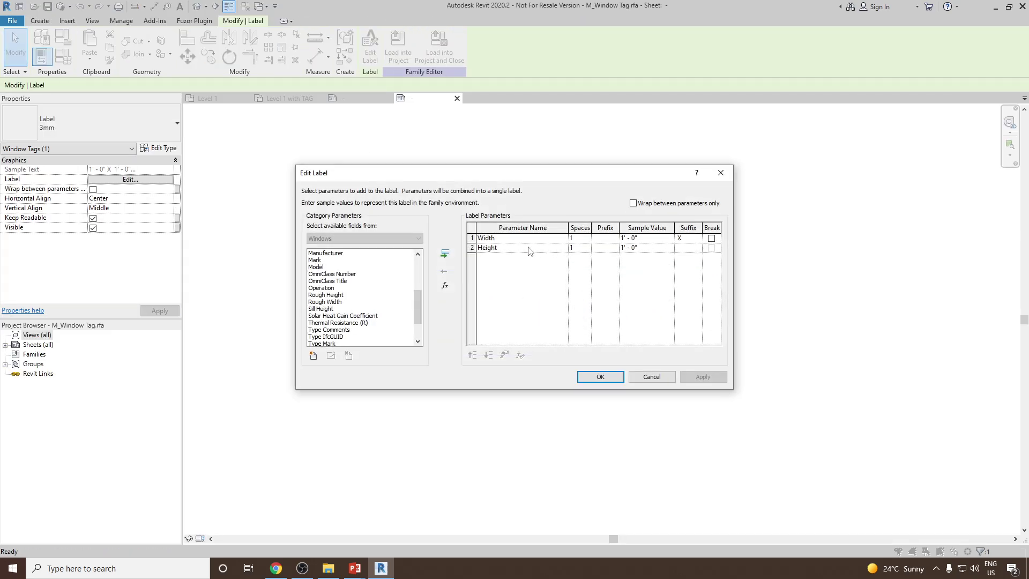
click(481, 250)
key(Delete)
click(445, 271)
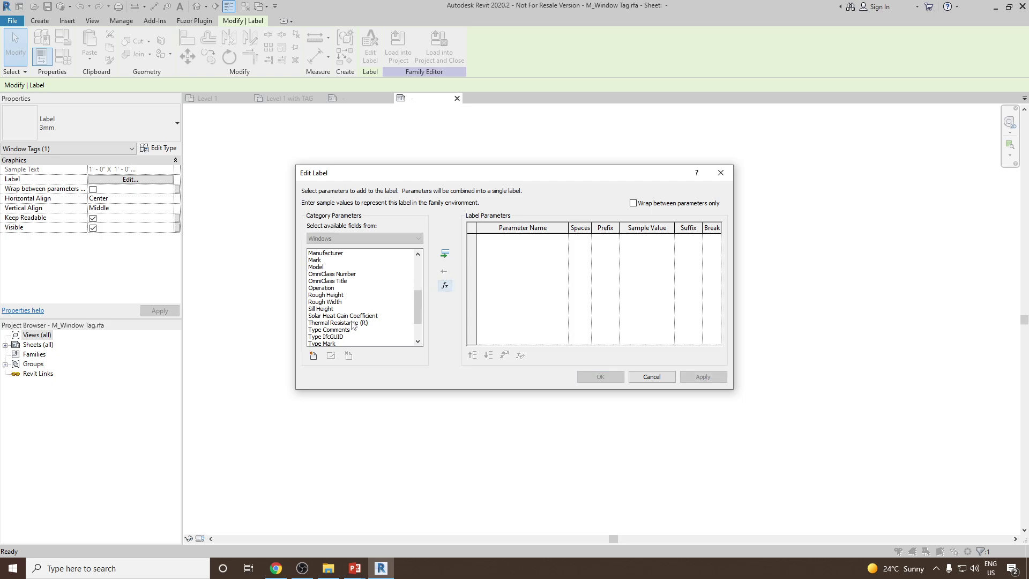
Step: Add the Type Mark parameter to the window tag's label and apply the label change
click(351, 322)
scroll(357, 320, down, 2)
click(323, 309)
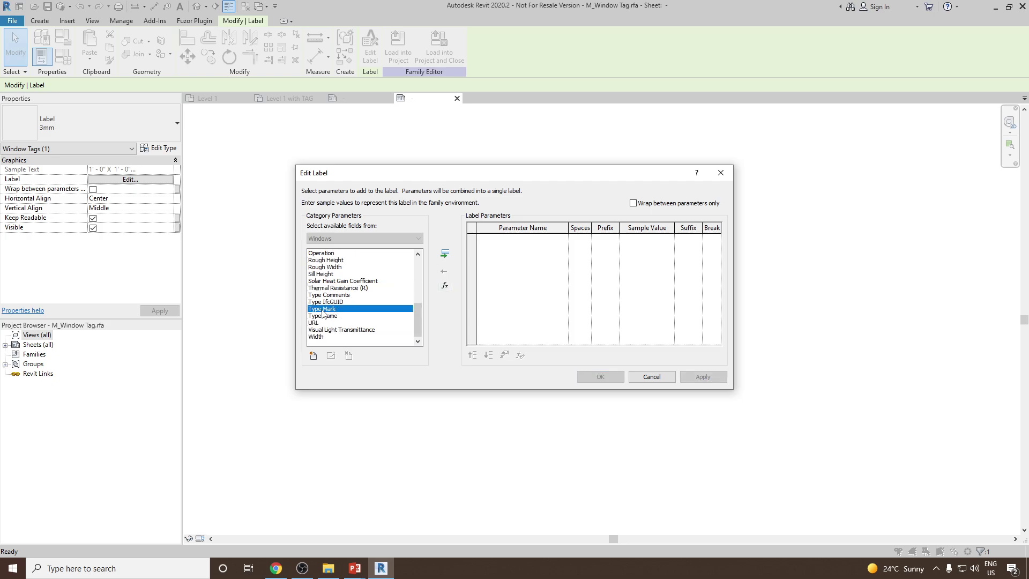
click(444, 254)
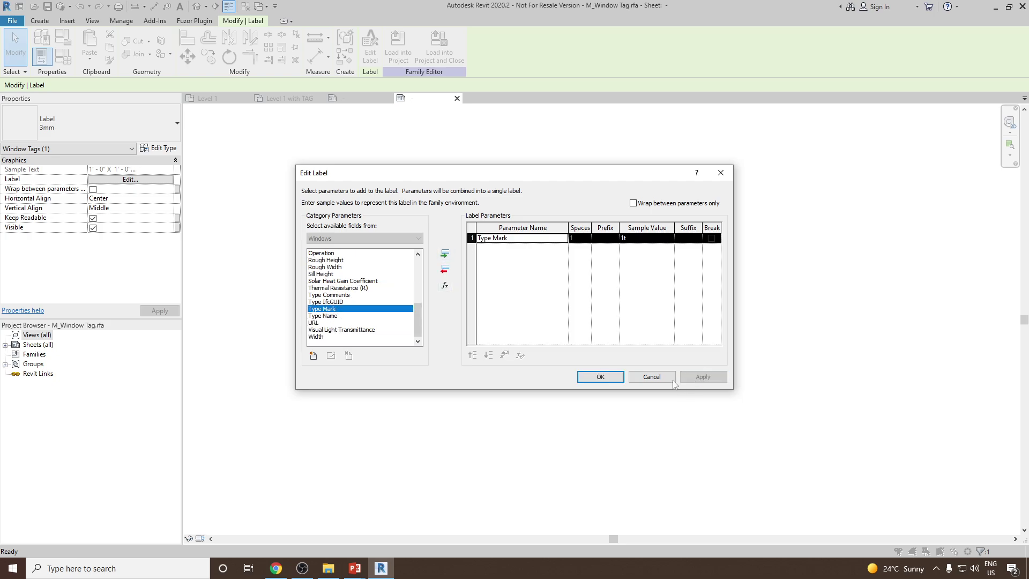
click(601, 377)
click(722, 318)
click(40, 20)
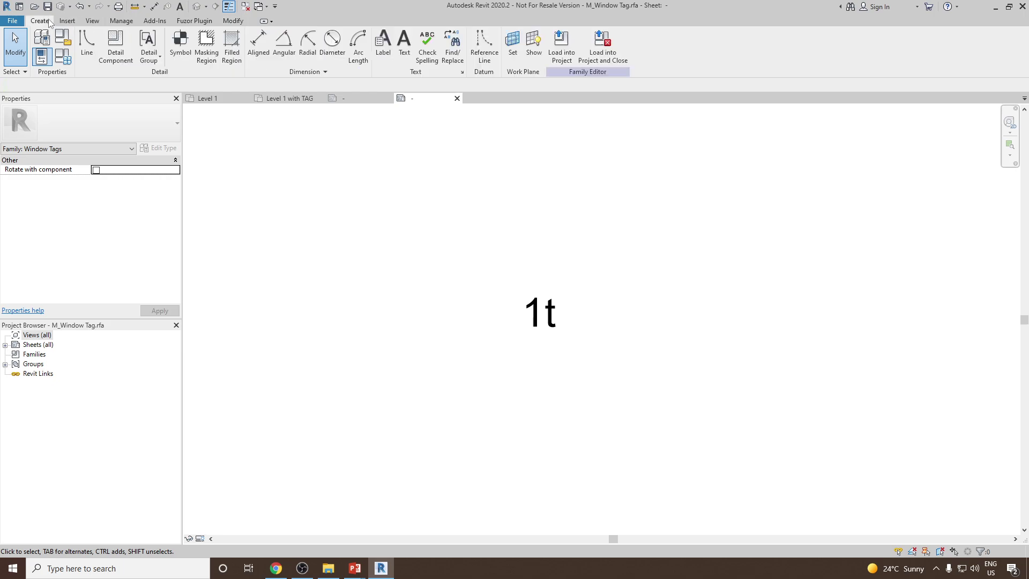
click(332, 45)
right_click(263, 147)
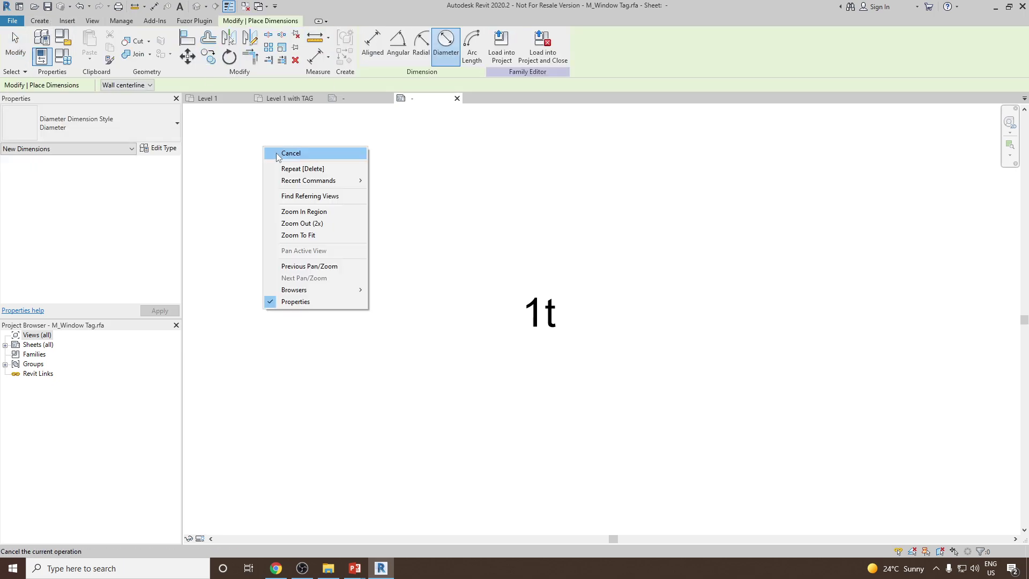
click(276, 153)
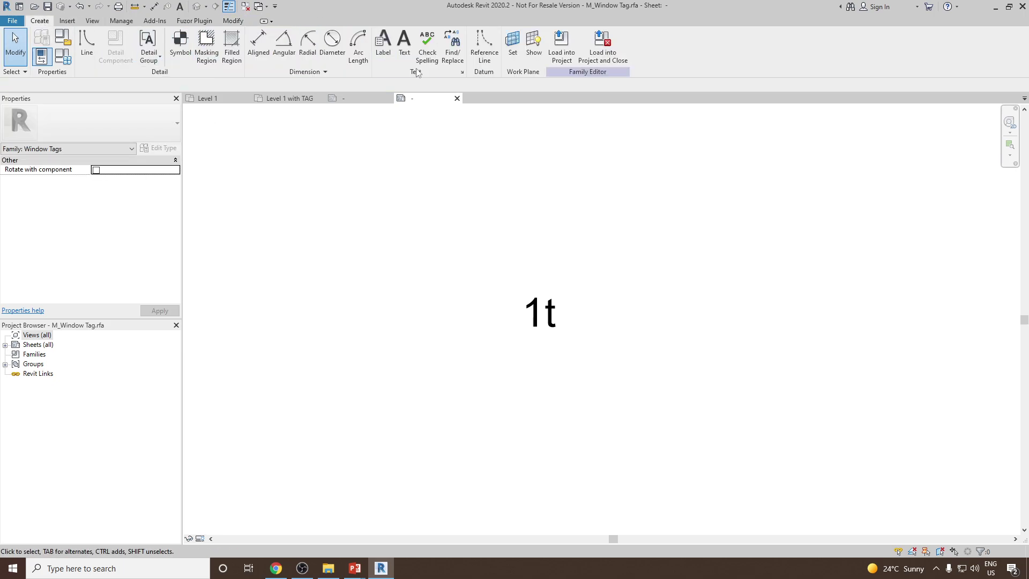
Step: Draw a circle with a radius of about 6.8 mm around the label, centred on its text
click(85, 44)
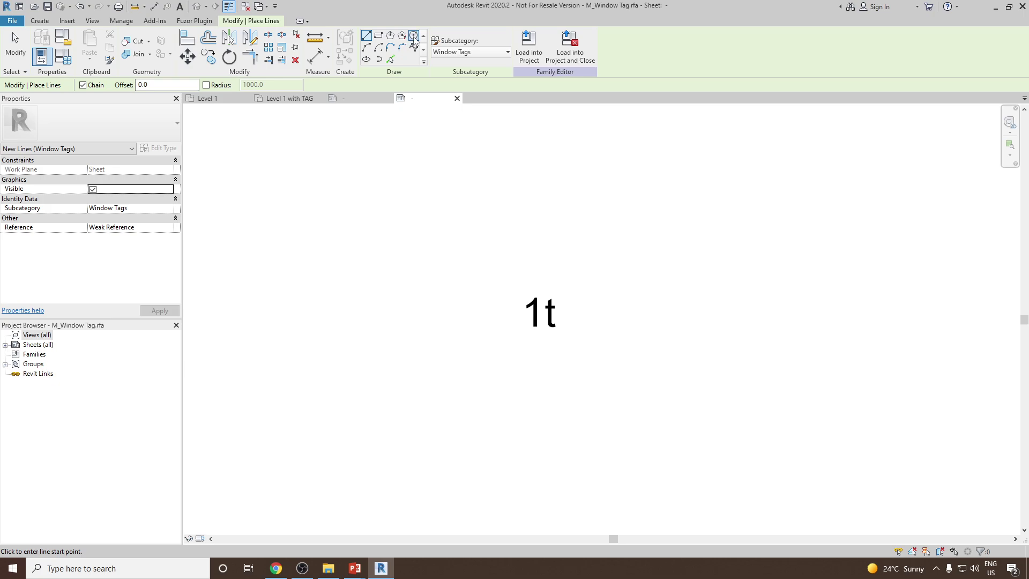
click(414, 36)
click(542, 313)
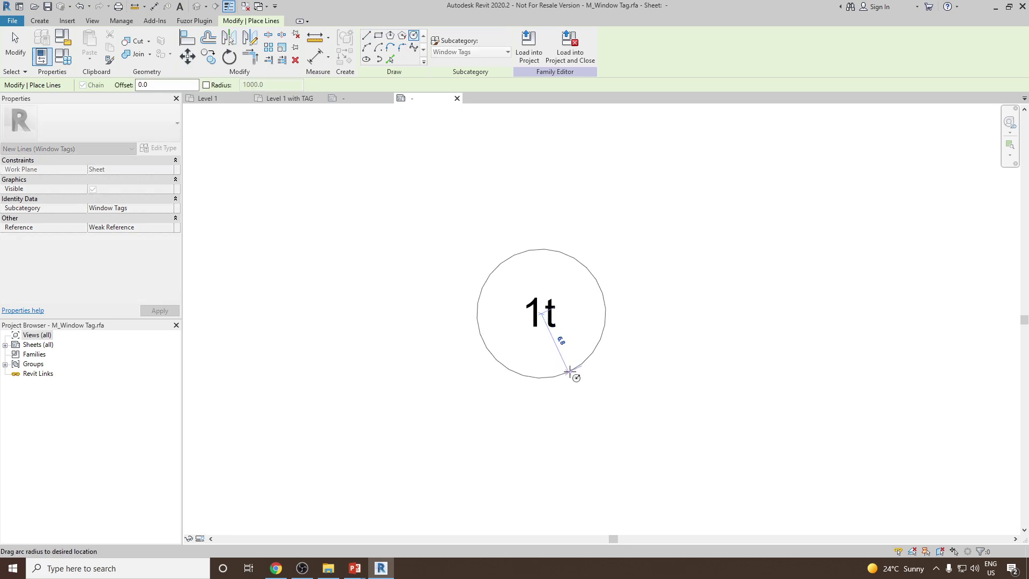
click(570, 371)
right_click(517, 130)
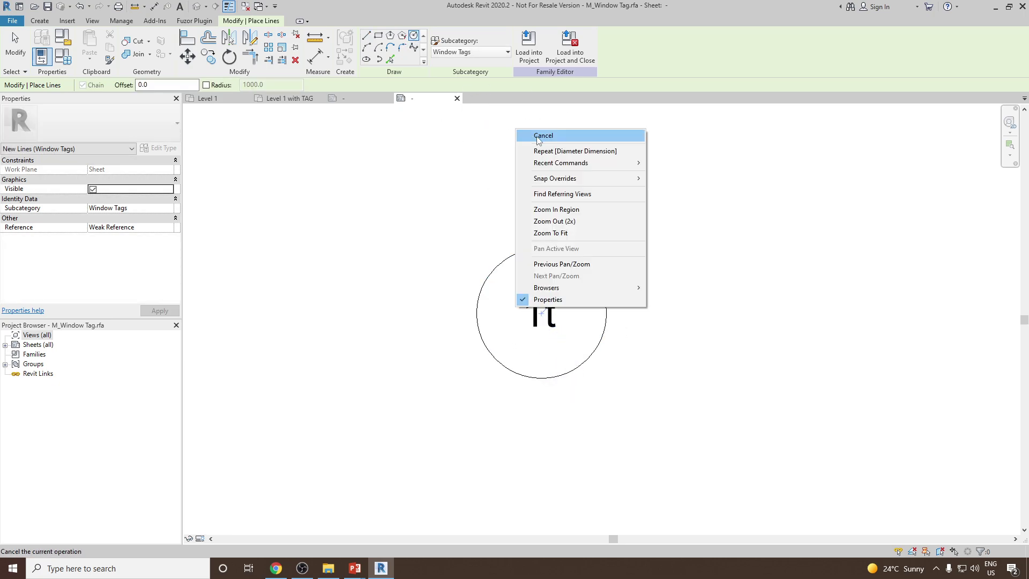
click(529, 136)
Step: Set the radius of the circle around the label to 5 mm
click(586, 268)
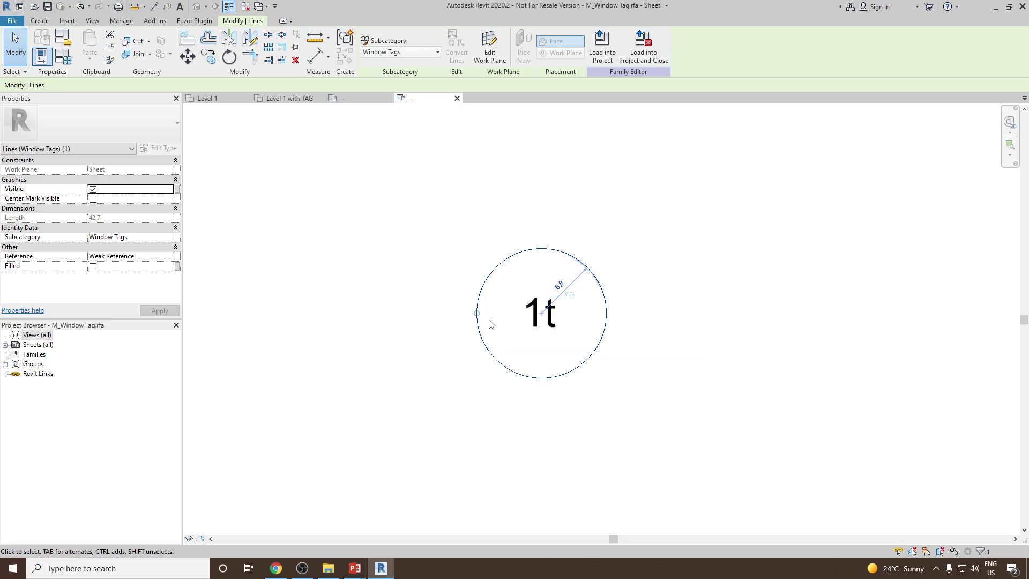
click(558, 285)
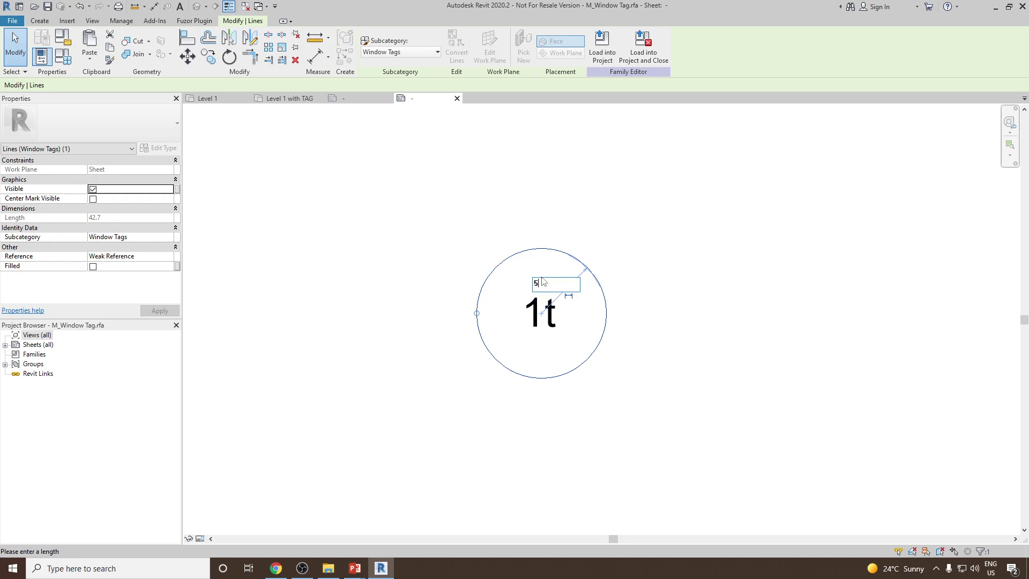
text(5)
key(Return)
click(605, 255)
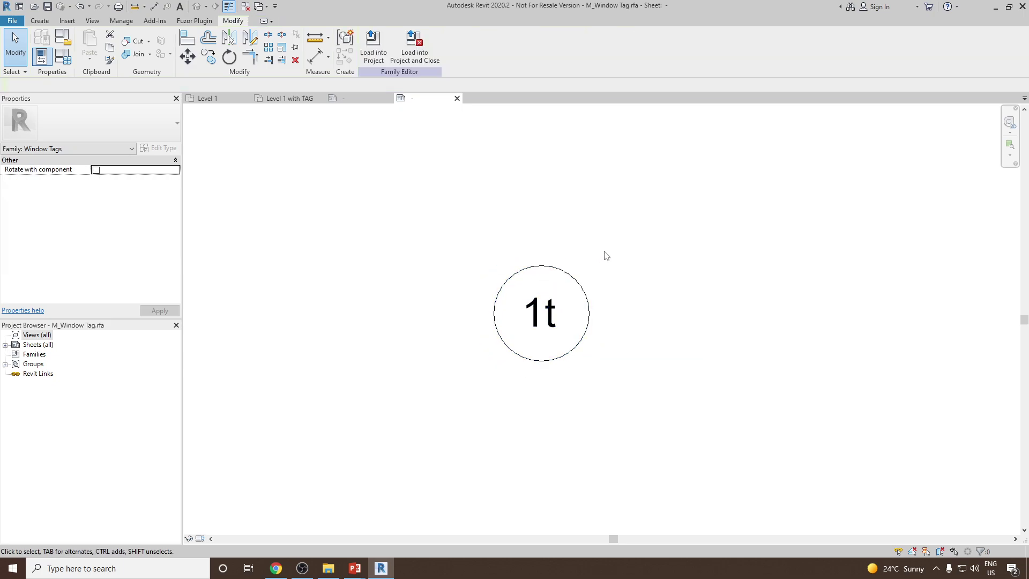
Step: Load the edited window tag family into the Annotation Demo project, overwriting the existing version and its parameter values
click(387, 56)
click(486, 364)
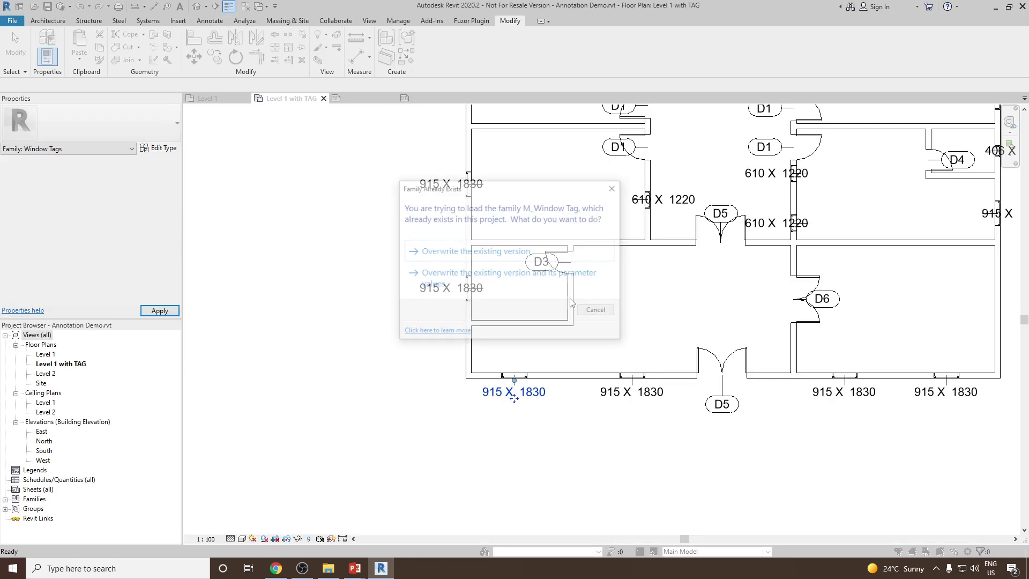
click(482, 281)
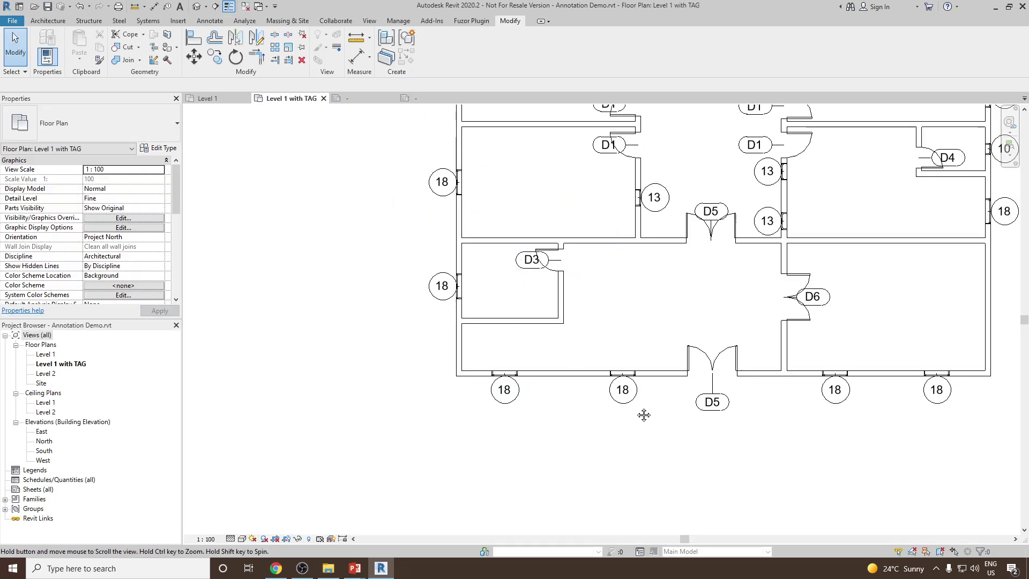
Step: Examine the circular window tags and their placement along the outer walls of the Level 1 with TAG plan
middle_drag(406, 399, 418, 446)
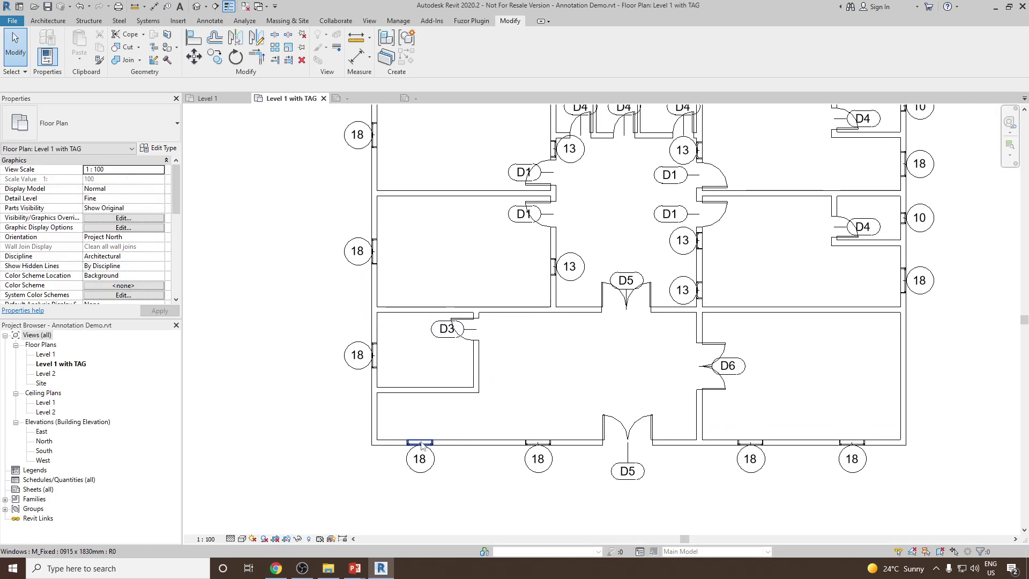
middle_drag(851, 452, 807, 461)
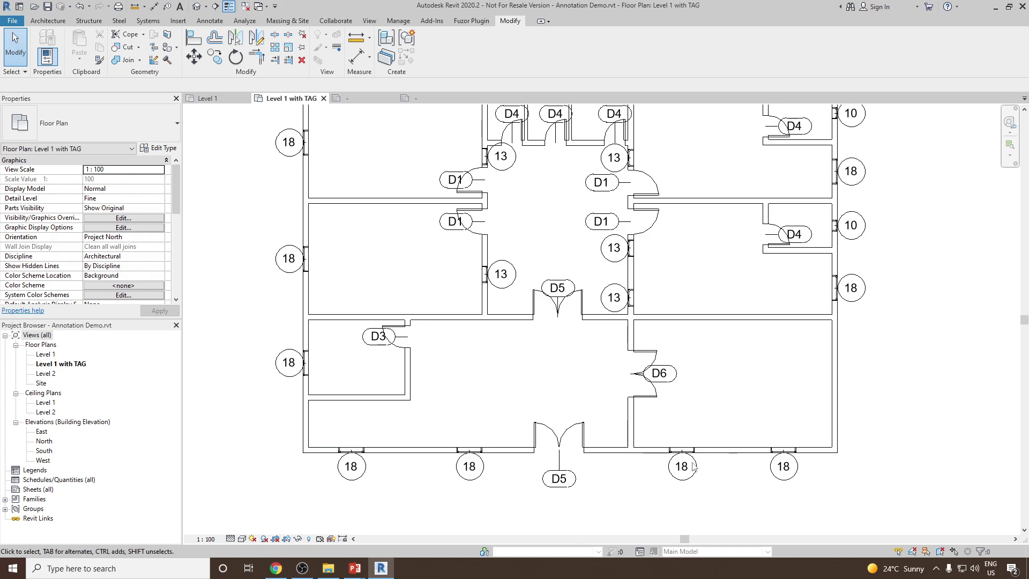
scroll(413, 450, up, 3)
scroll(457, 343, up, 2)
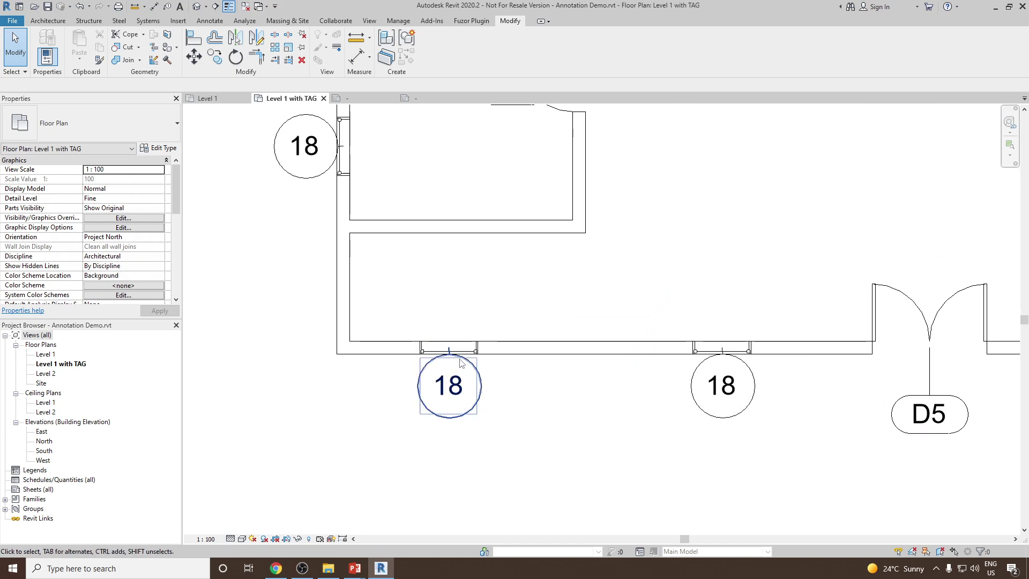
middle_drag(457, 343, 523, 385)
scroll(524, 385, down, 5)
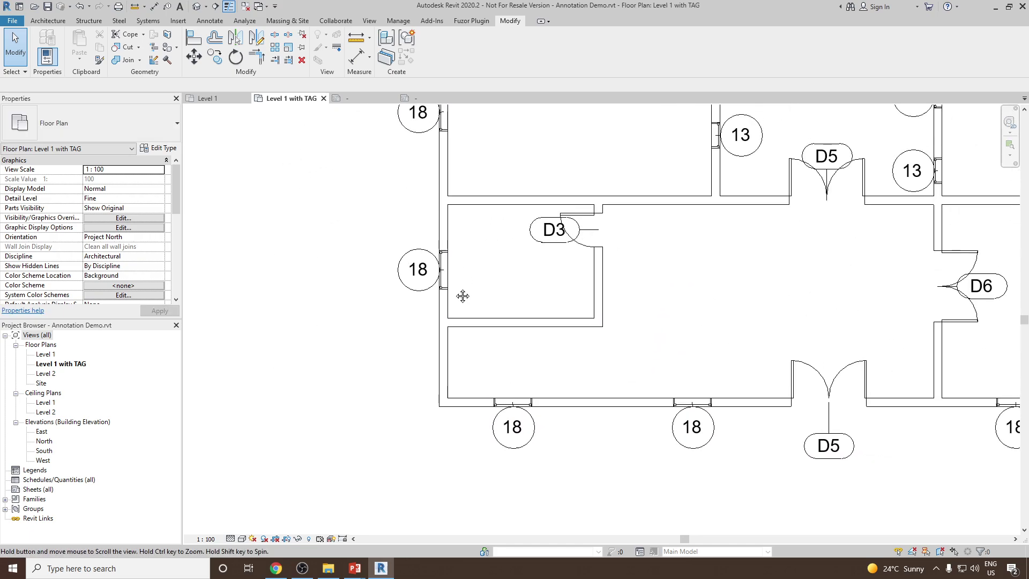